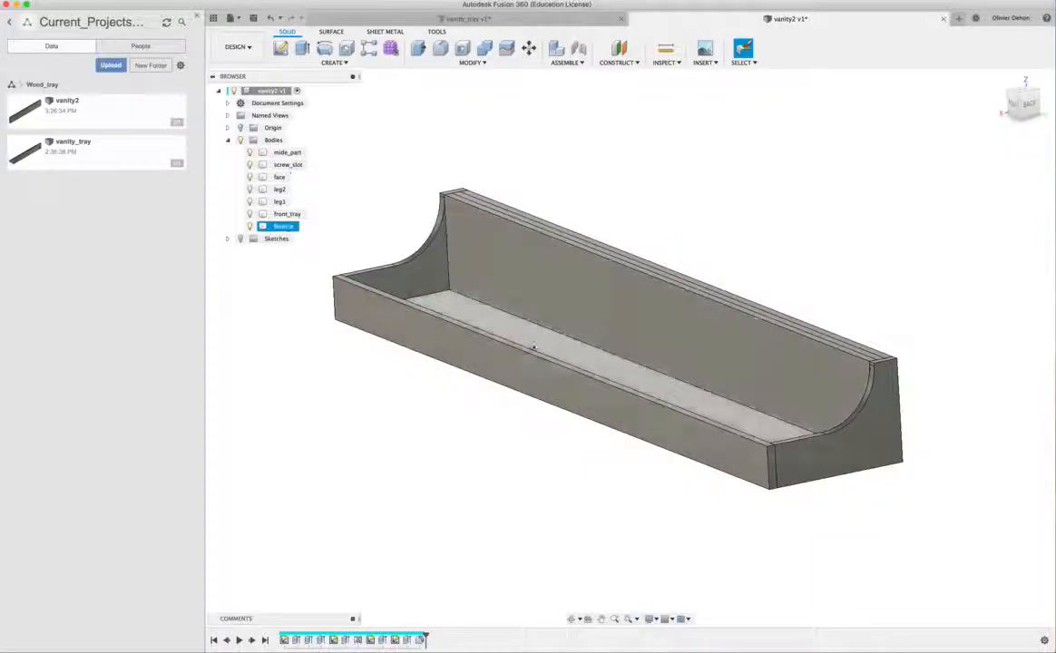
- Examine the tray from the front, end and underside, checking how the bottom, front and leg panels meet
left_click(514, 418)
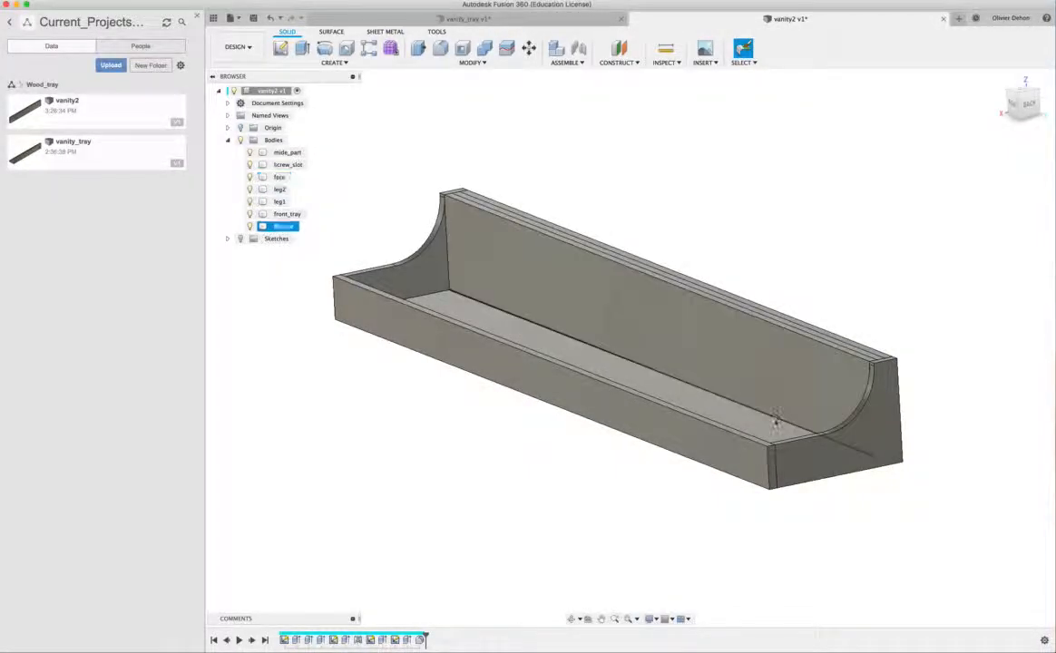
middle_click_drag(708, 406, 985, 419, "shift")
middle_click_drag(877, 283, 790, 373, "shift")
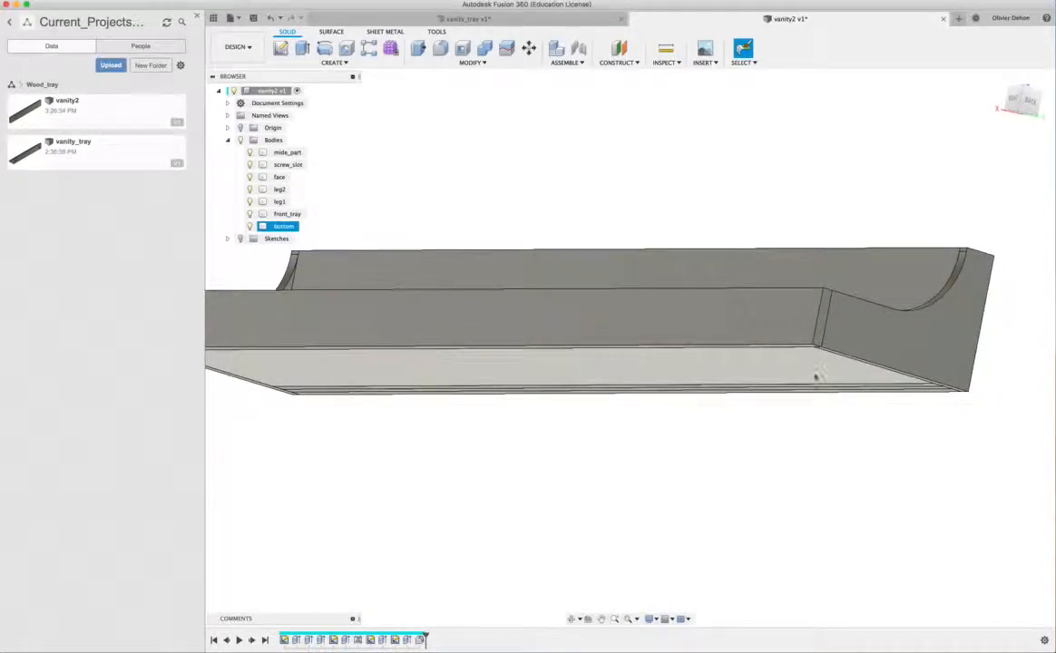
left_click(777, 346)
middle_click_drag(777, 345, 764, 292, "shift")
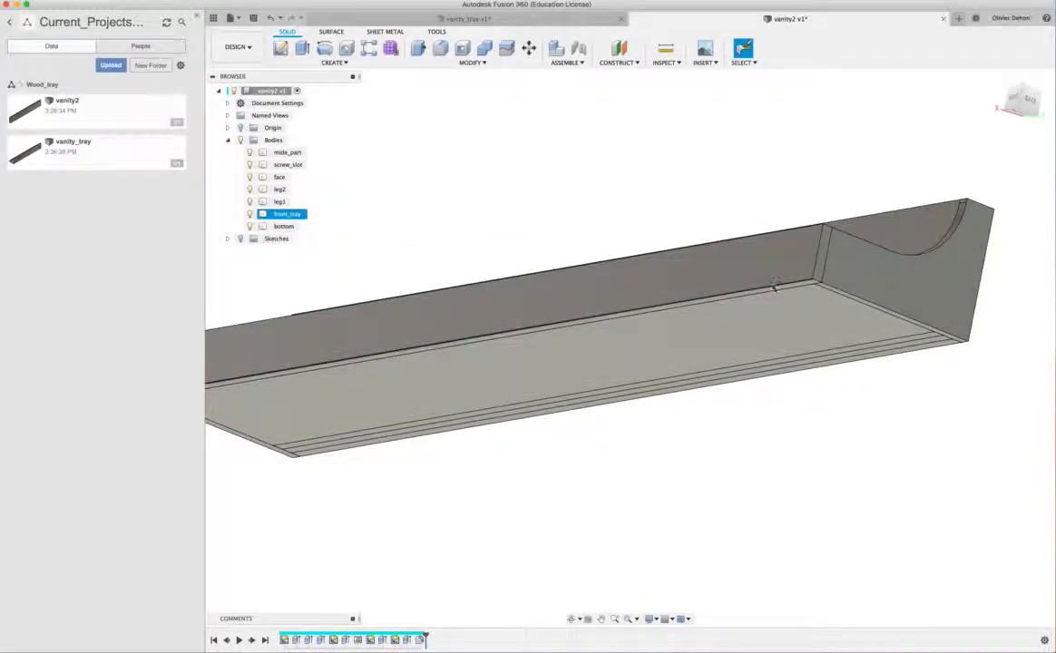
middle_click_drag(221, 379, 282, 381)
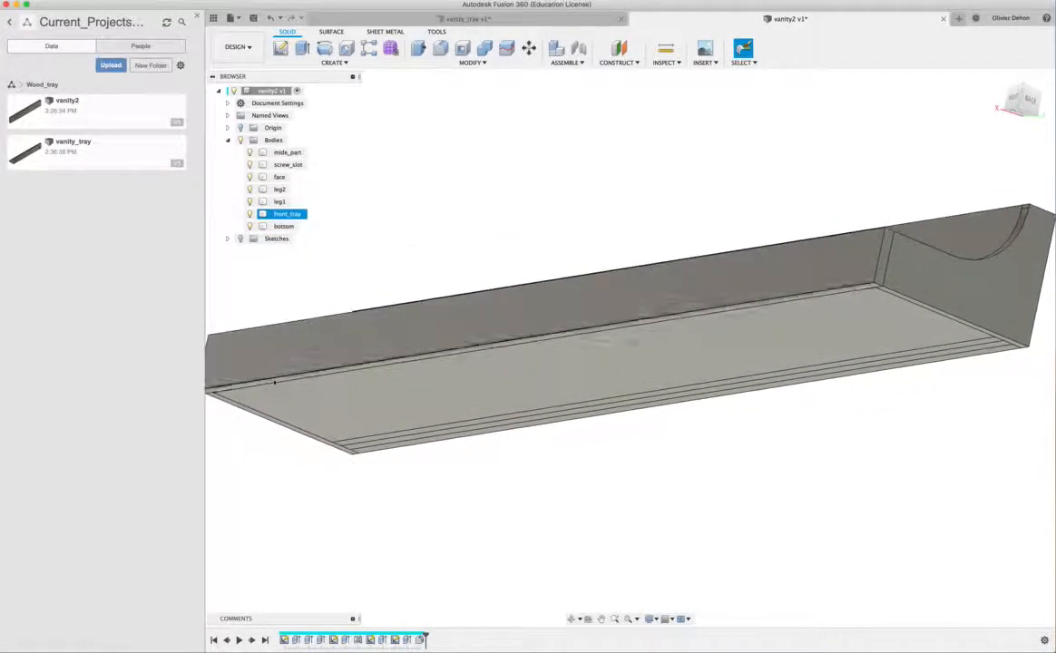
left_click(443, 415)
middle_click_drag(544, 395, 769, 374, "shift")
middle_click_drag(836, 374, 879, 352, "shift")
left_click(817, 385)
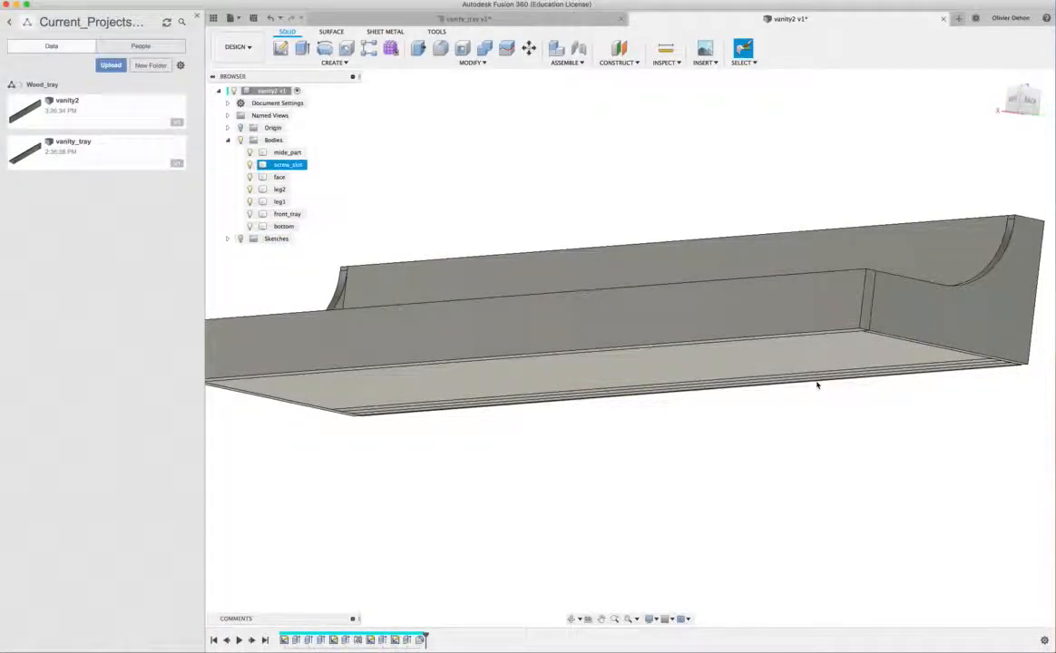
middle_click_drag(883, 342, 853, 386, "shift")
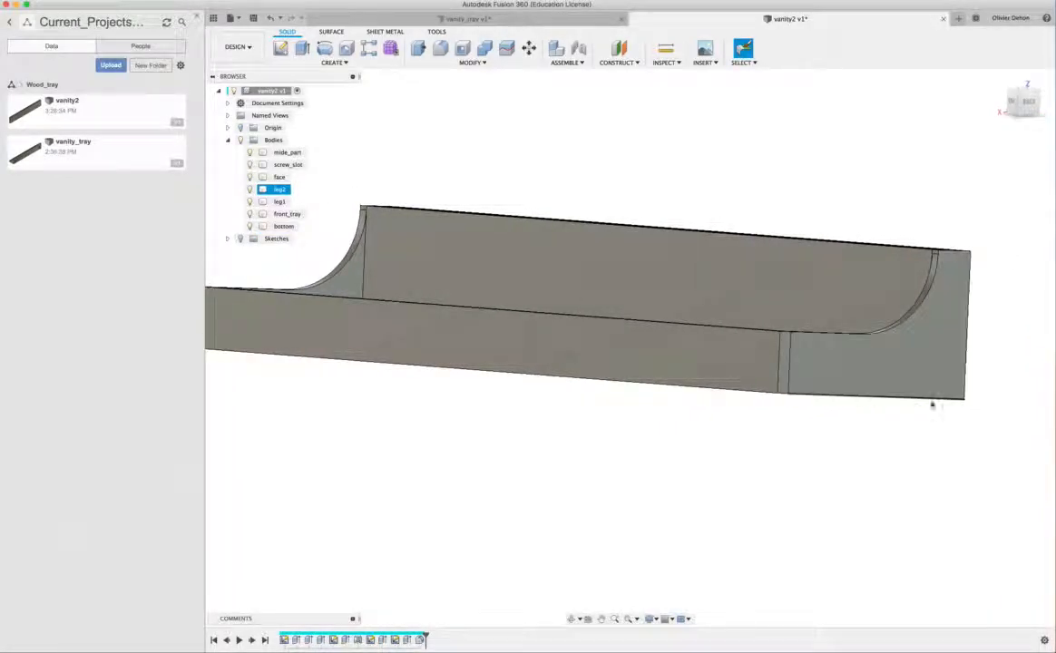
- Hide the leg2 body to expose the end of the tray's bottom panel
left_click(856, 371)
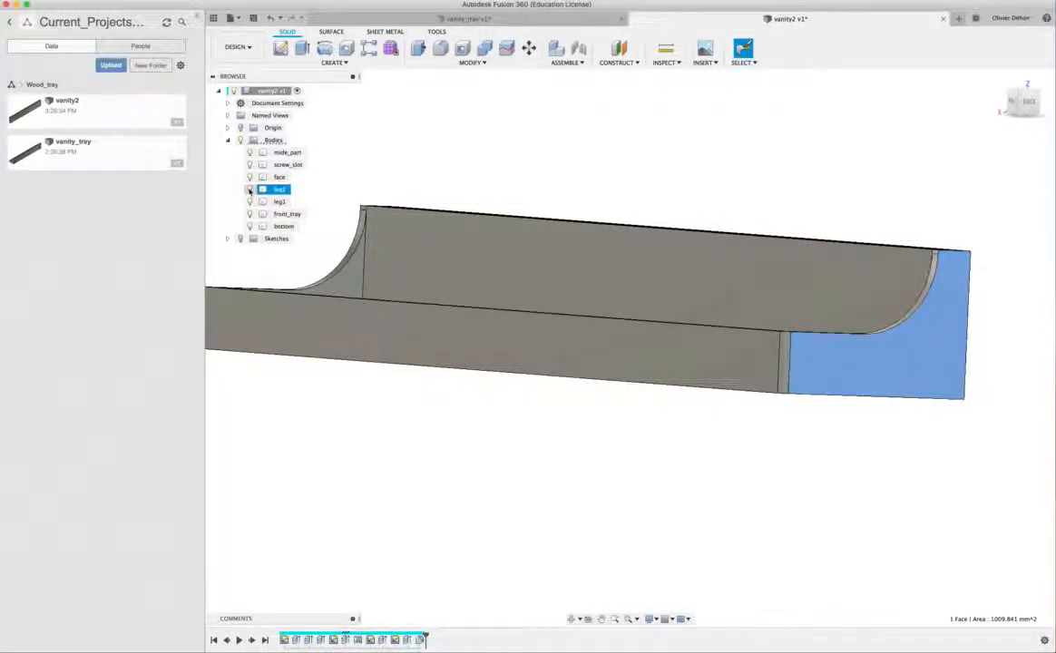
left_click(286, 213)
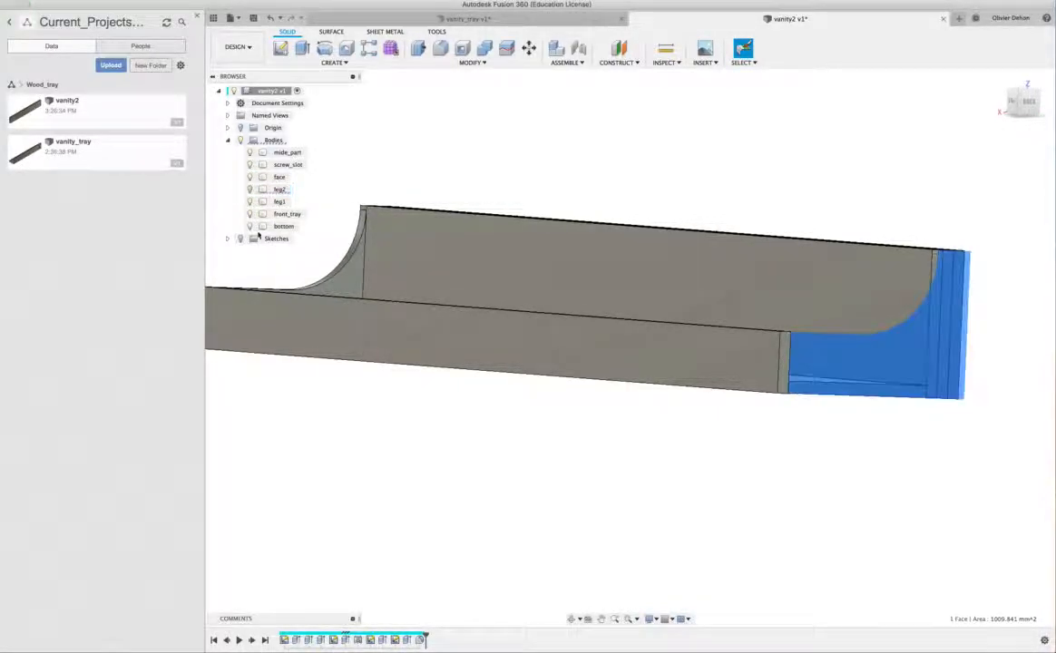
left_click(711, 461)
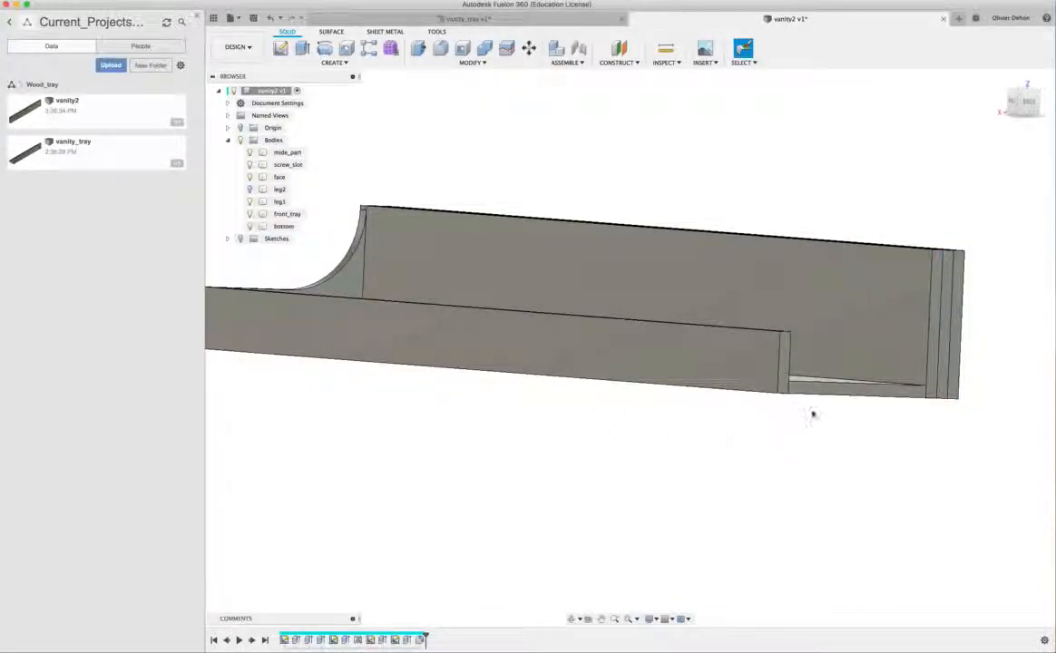
- Create a sketch on the exposed end face of the bottom panel
left_click(826, 392)
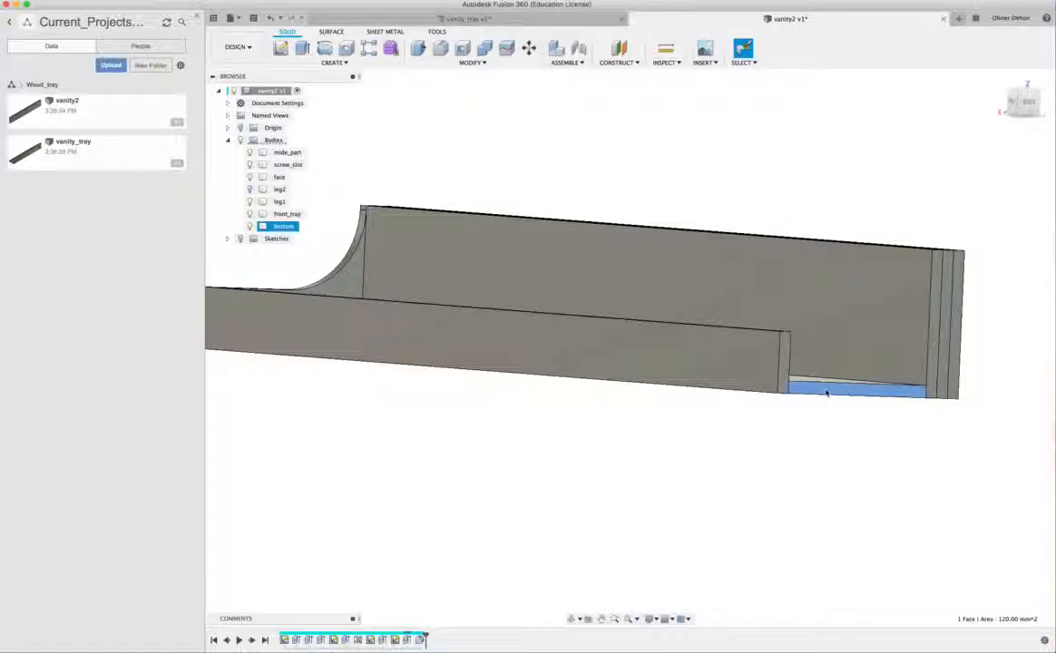
right_click(827, 392)
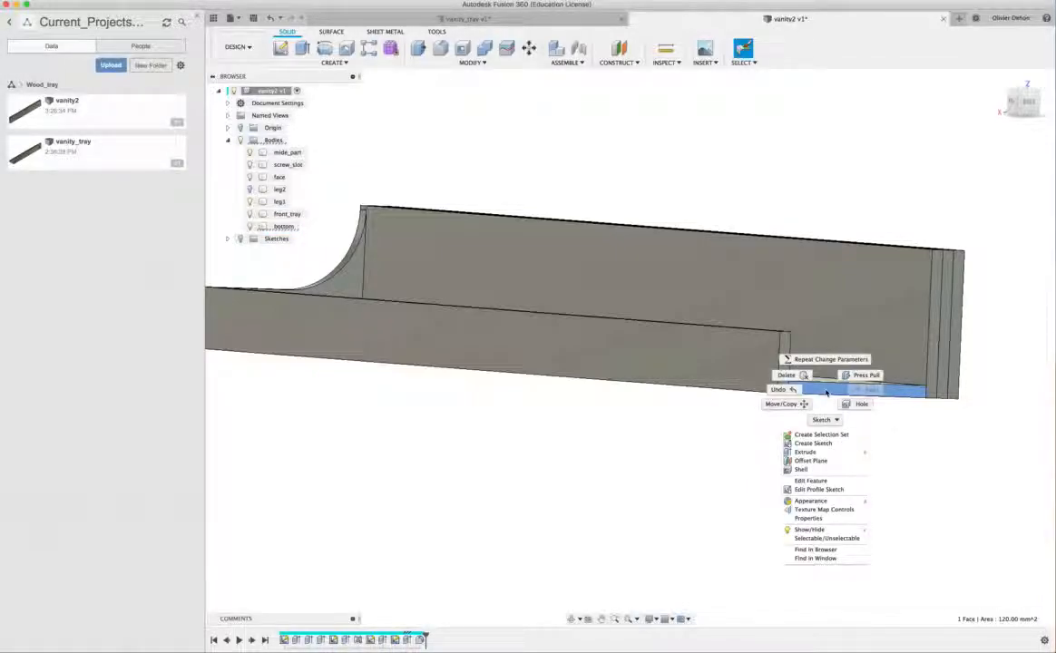
left_click(821, 451)
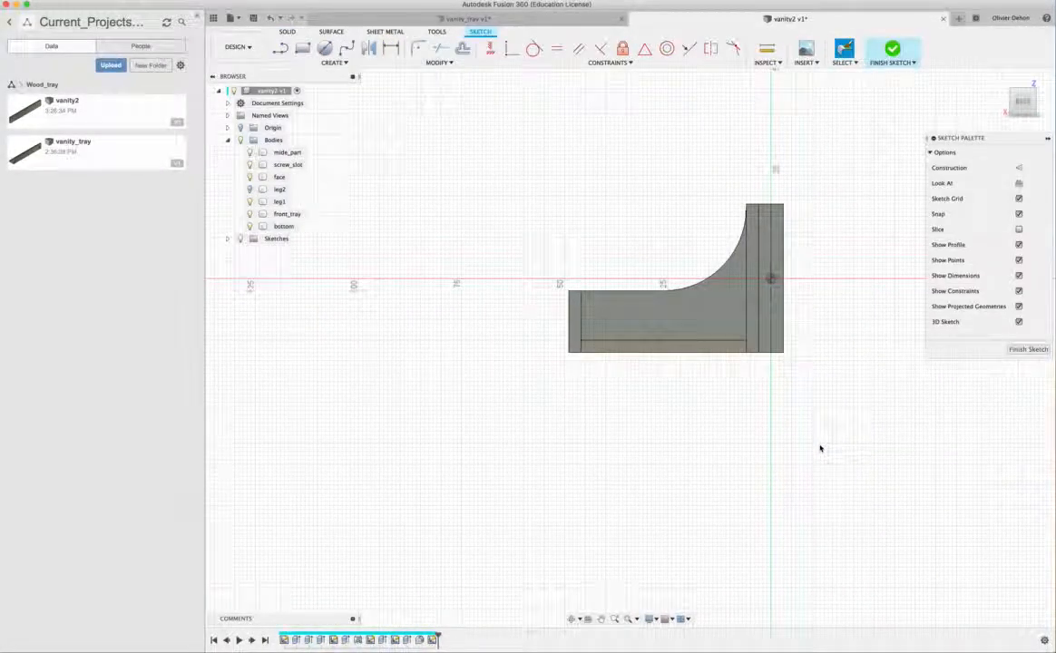
- Sketch two rectangles about 6 mm and 7 mm wide across the full thickness of the bottom panel's end face
key("r")
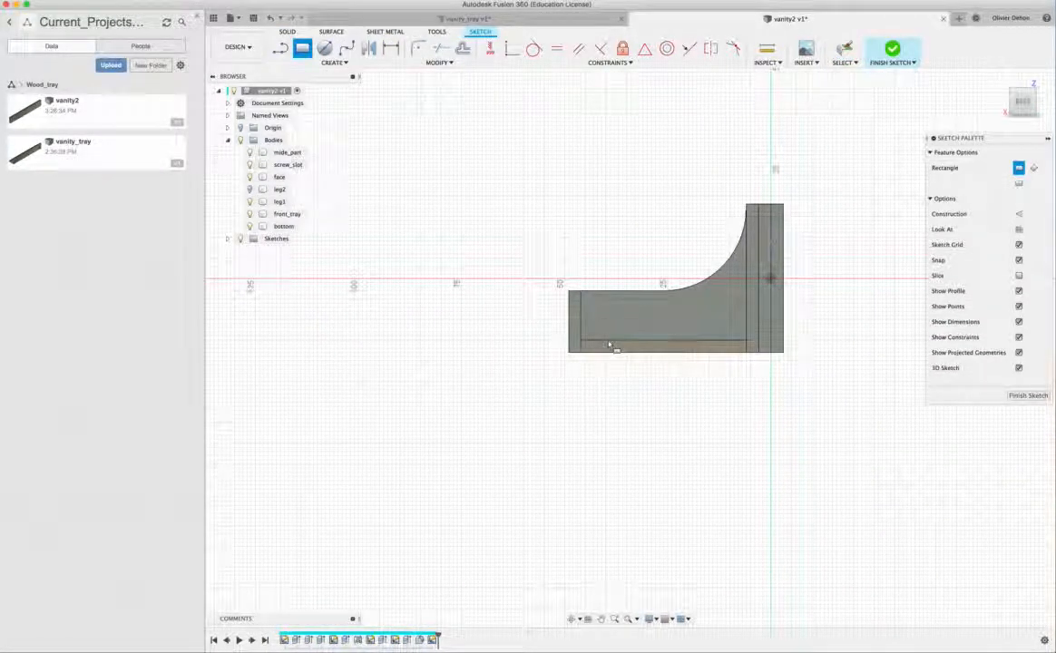
left_click(608, 344)
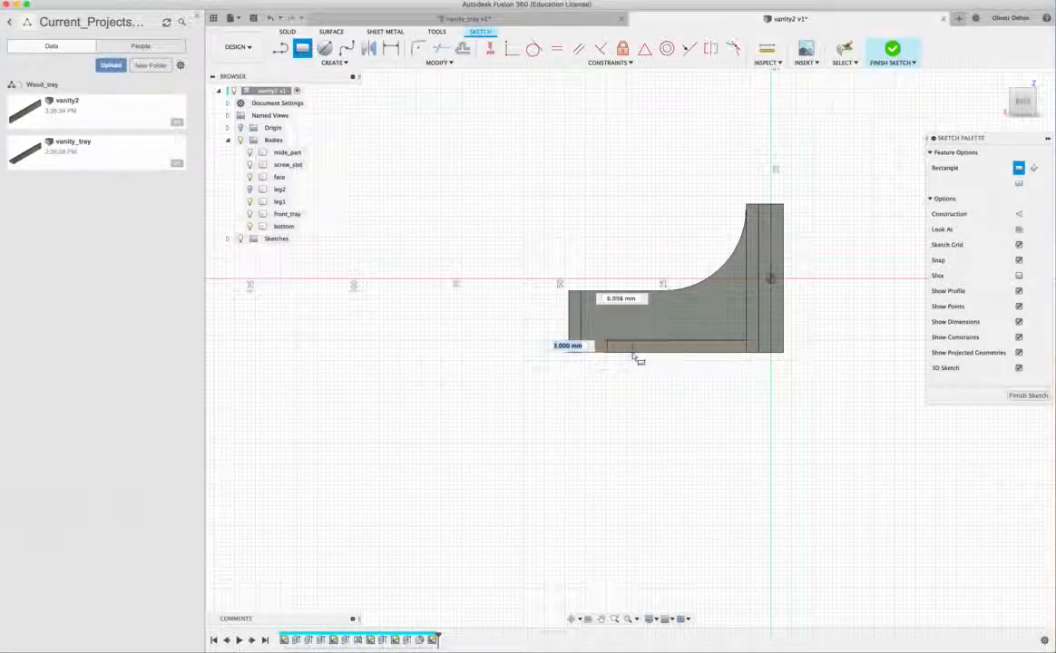
left_click(726, 356)
scroll(687, 393, "down", 3)
scroll(687, 391, "up", 5)
scroll(678, 344, "up", 4)
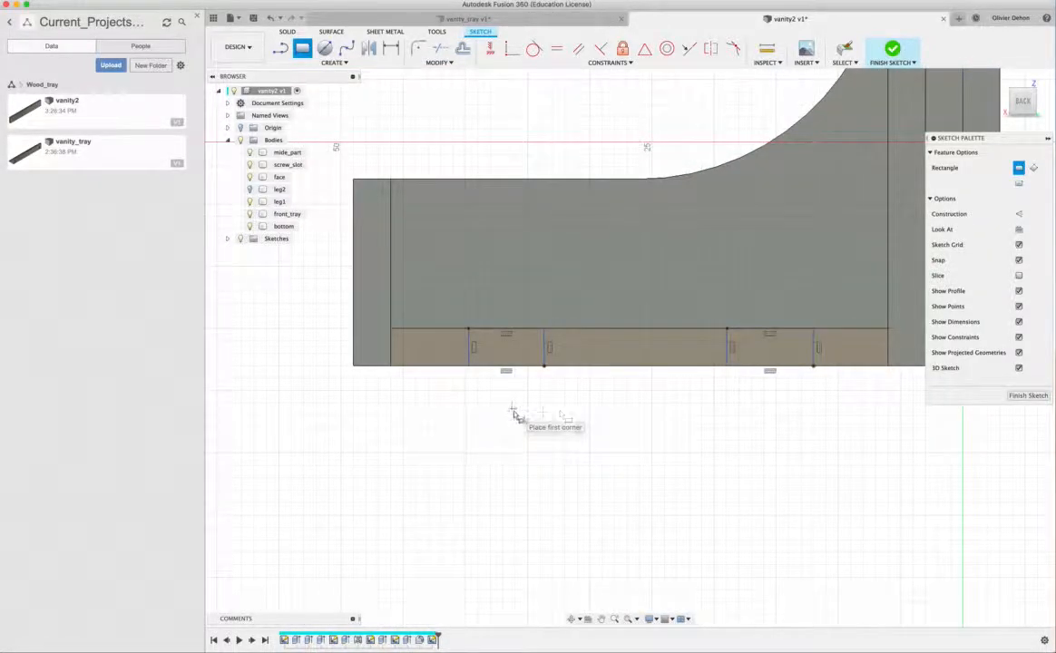
- Dimension the width of the rectangle nearer the front panel as 6 mm
key("d")
left_click(469, 356)
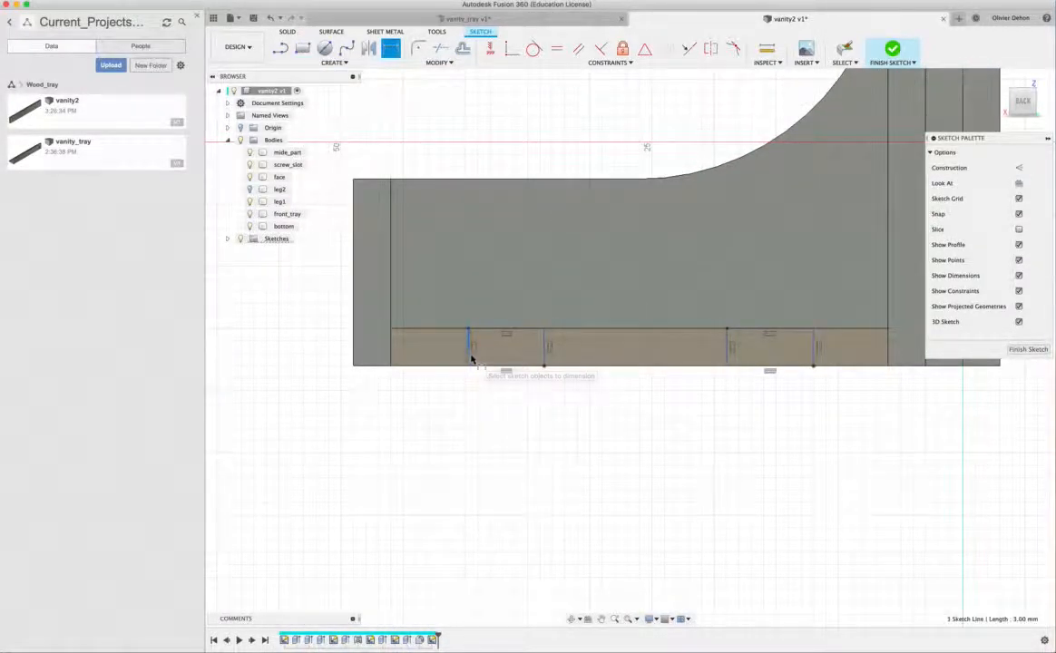
left_click(545, 352)
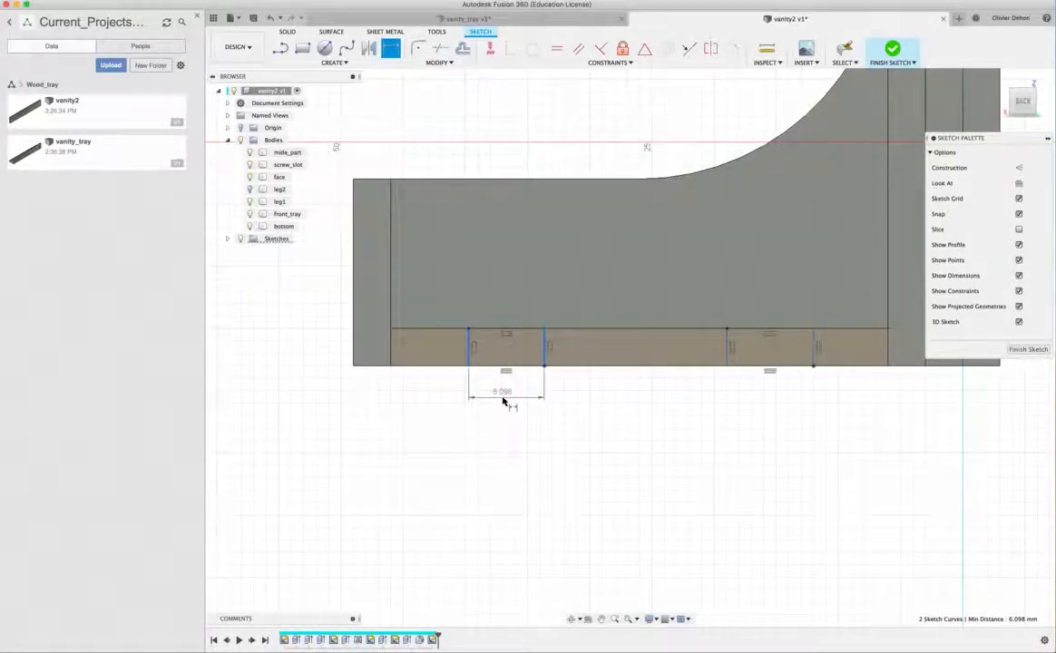
left_click(504, 399)
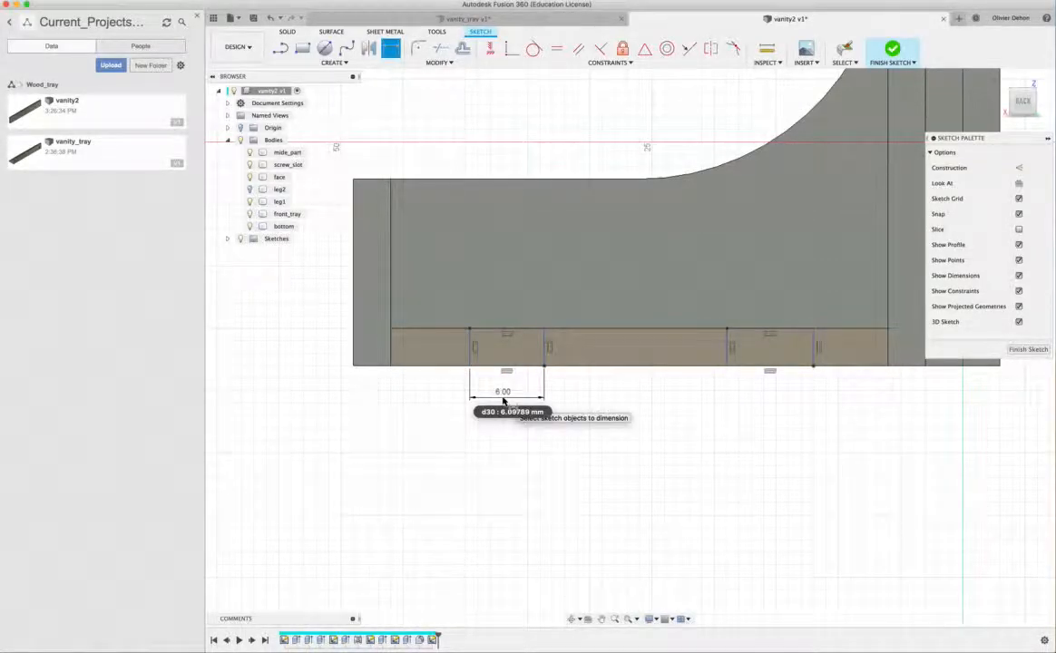
- Dimension the rear rectangle's width by linking it to the front rectangle's width parameter d30
left_click(727, 345)
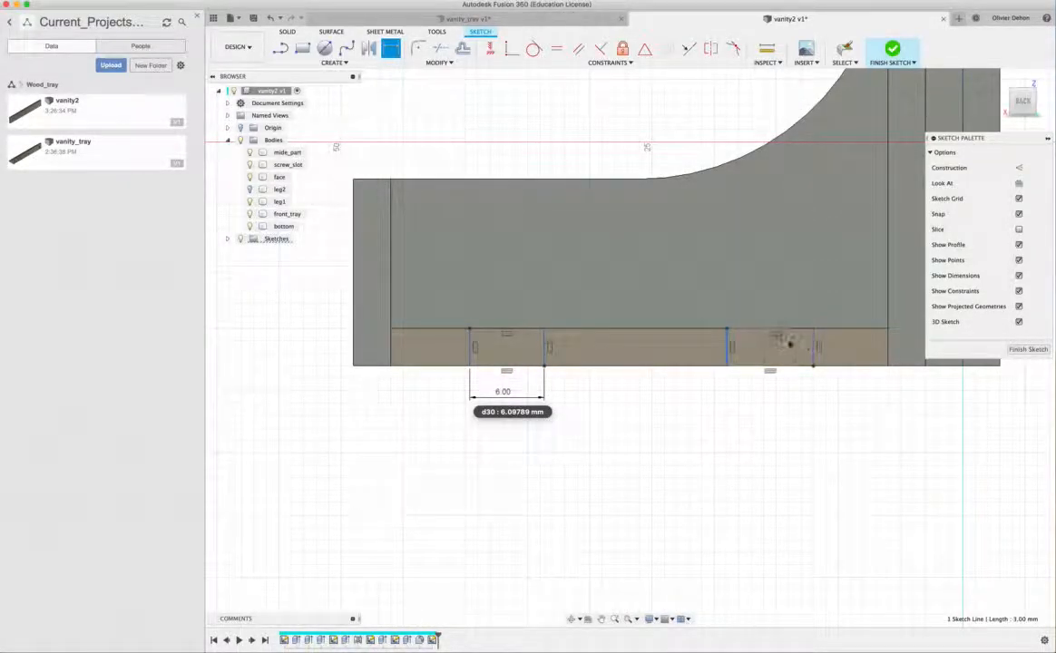
left_click(814, 347)
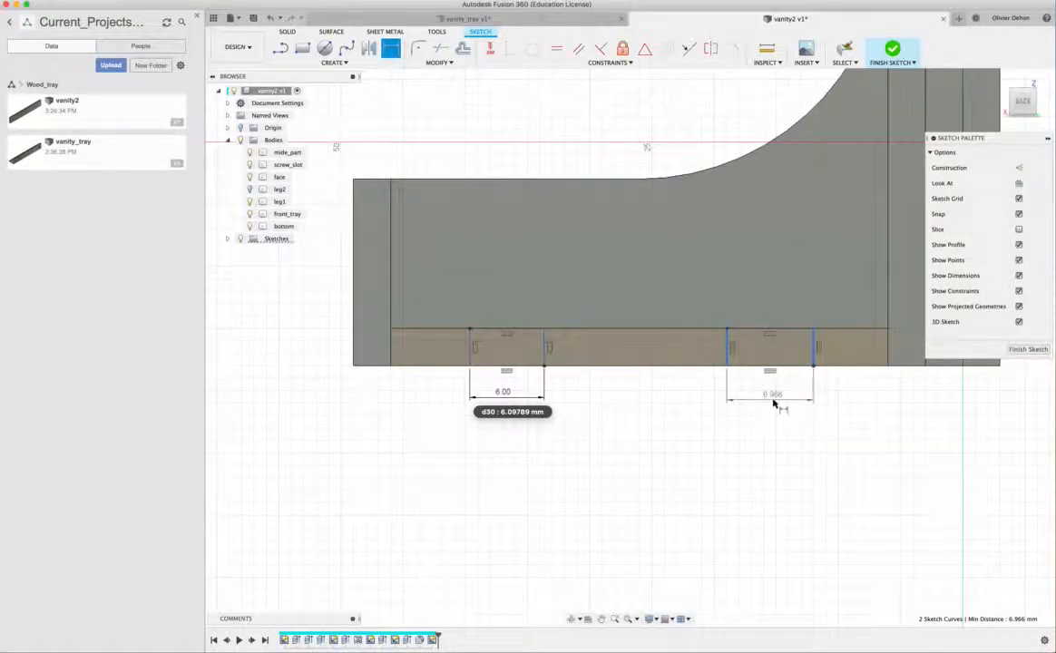
left_click(773, 401)
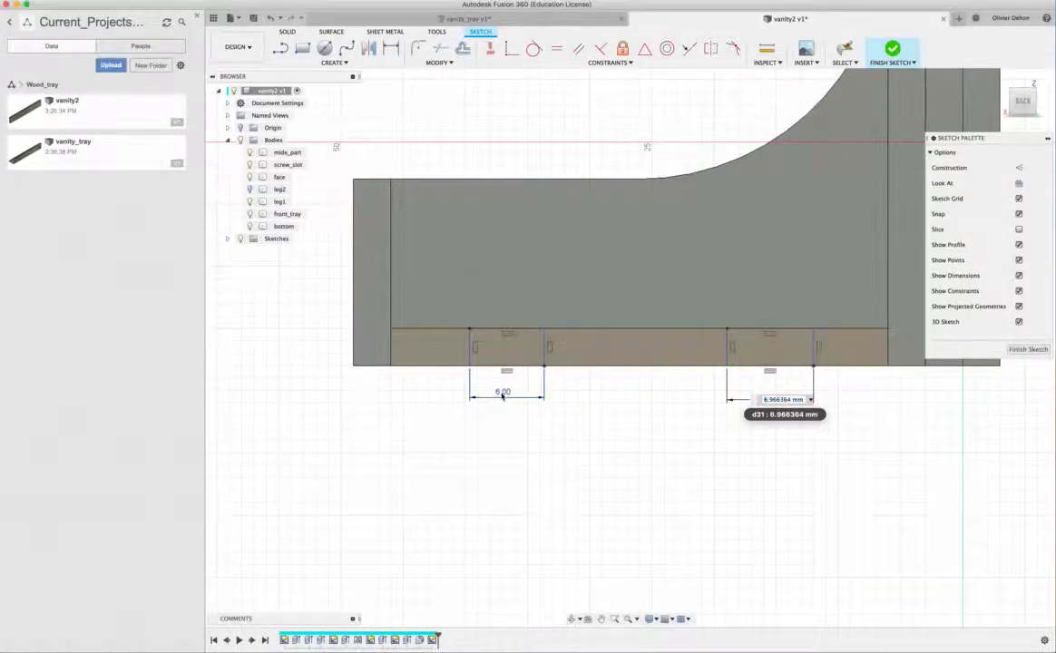
left_click(502, 393)
key("Return")
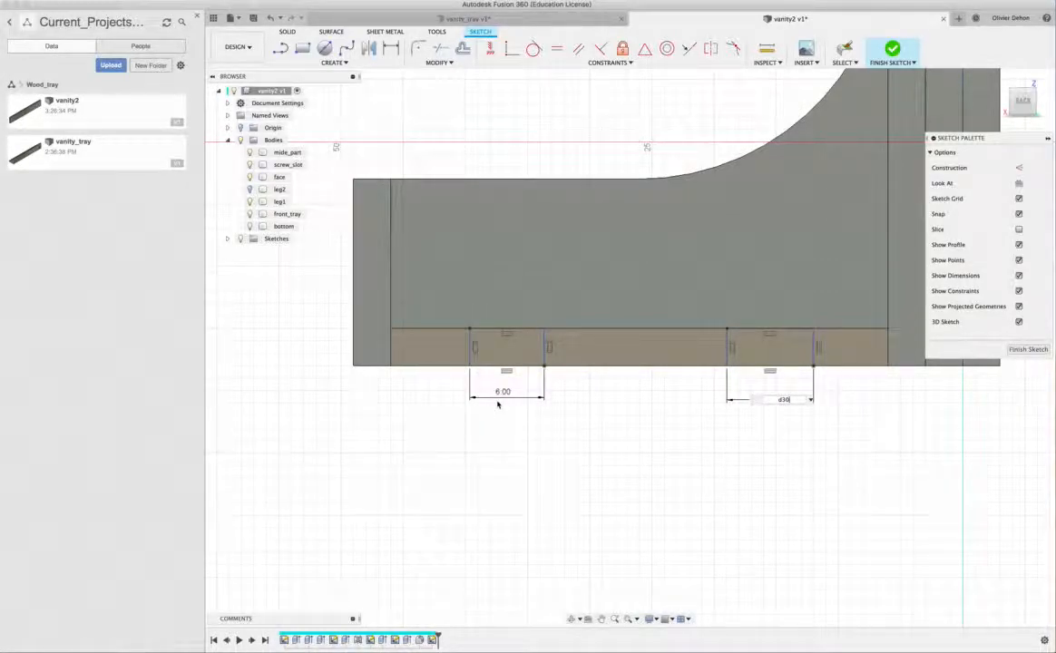
key("t")
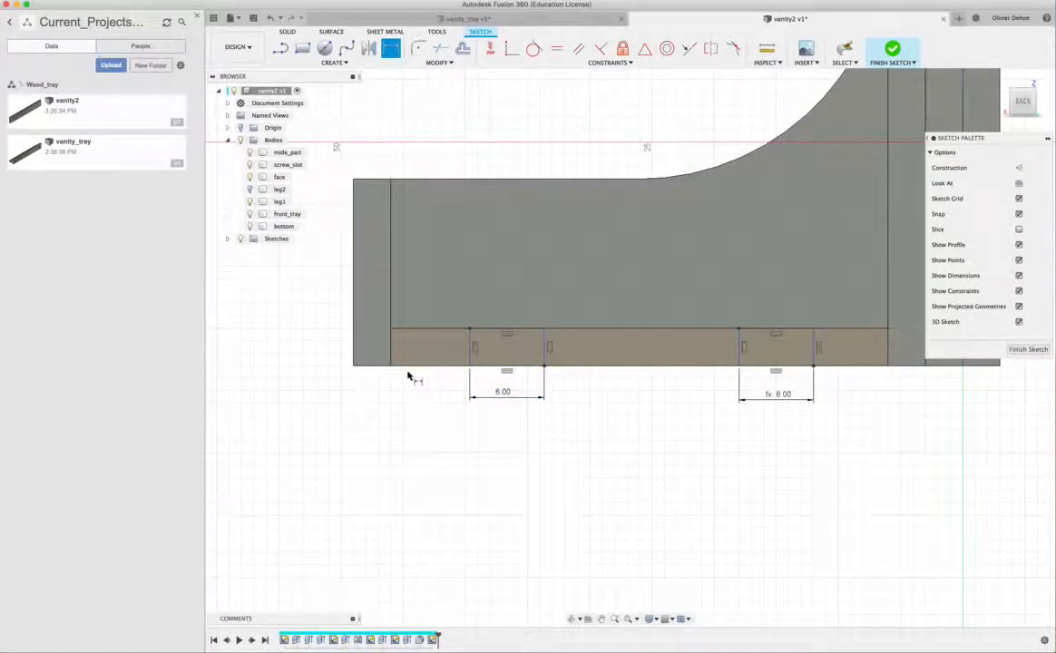
- Dimension the gap between the front panel's inner edge and the front rectangle as 5 mm
left_click(471, 346)
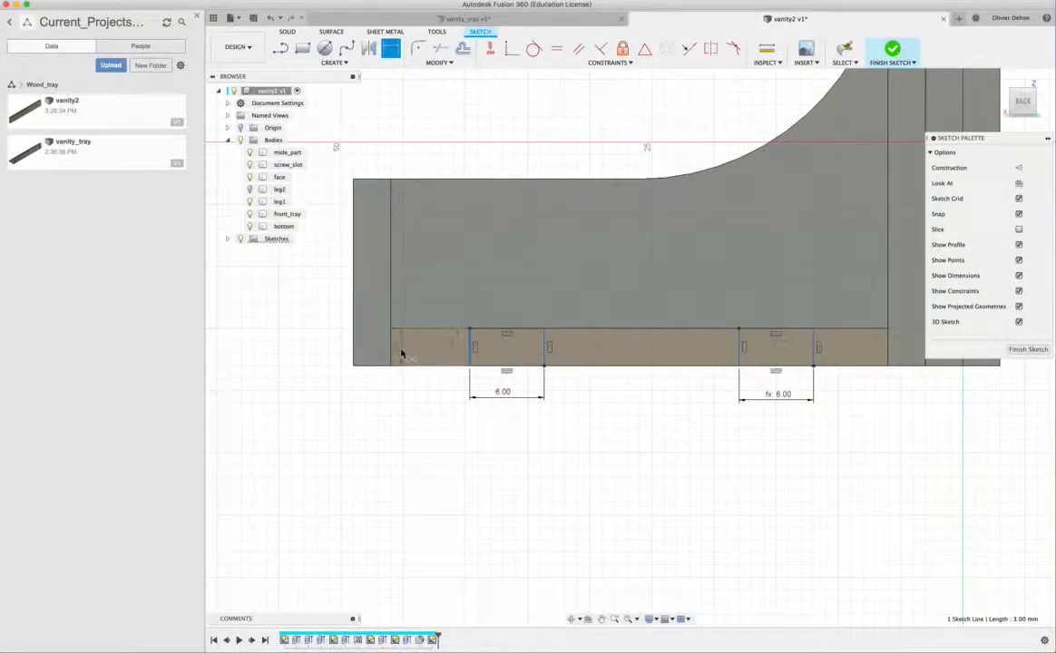
left_click(392, 354)
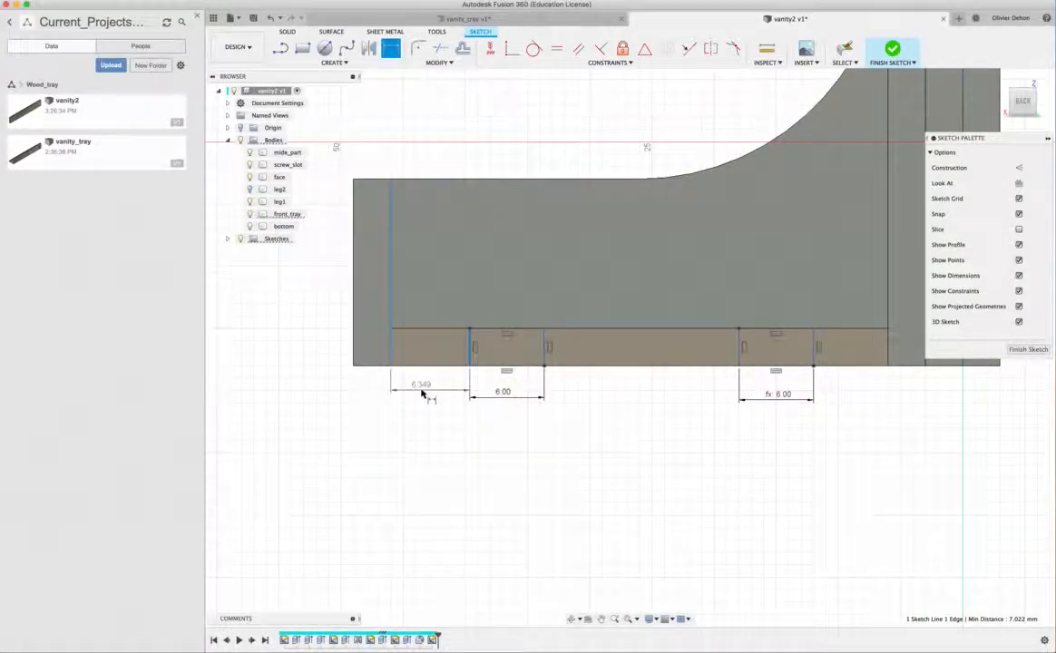
left_click(422, 393)
type("5")
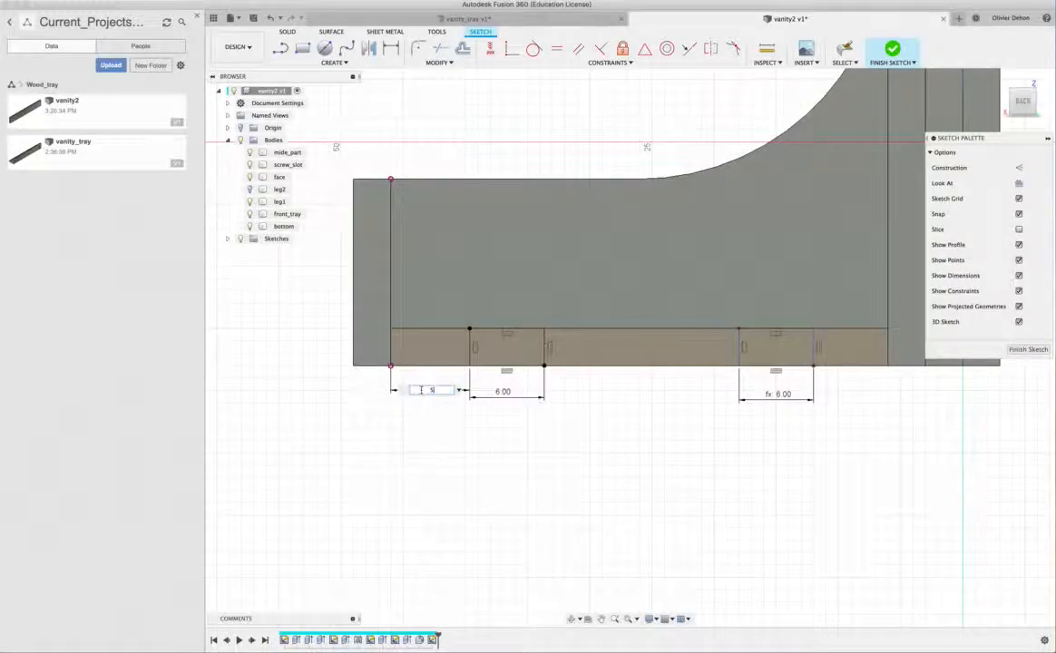
key("Return")
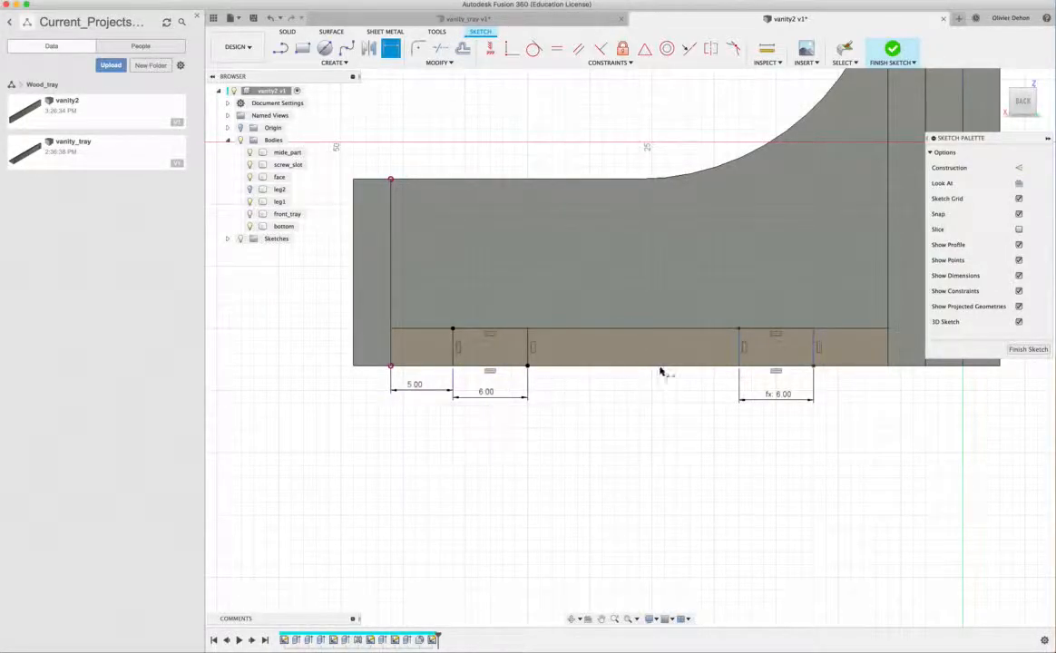
- Link the gap between the rear rectangle and the bottom panel's back edge to the front gap parameter d32, and finish the sketch
left_click(814, 358)
left_click(887, 360)
left_click(856, 382)
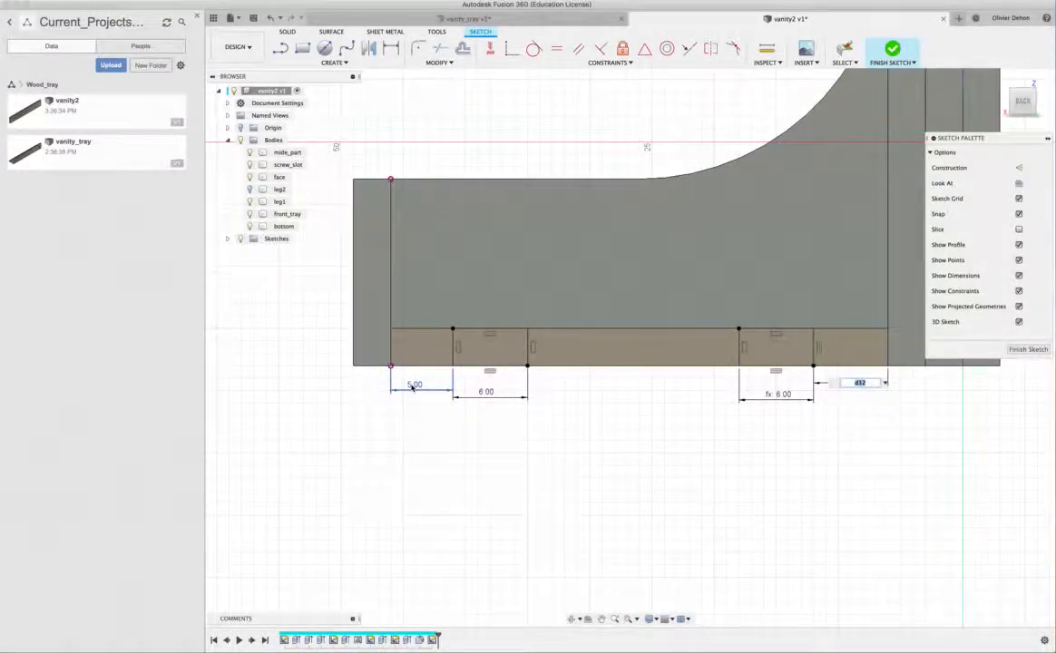
key("Return")
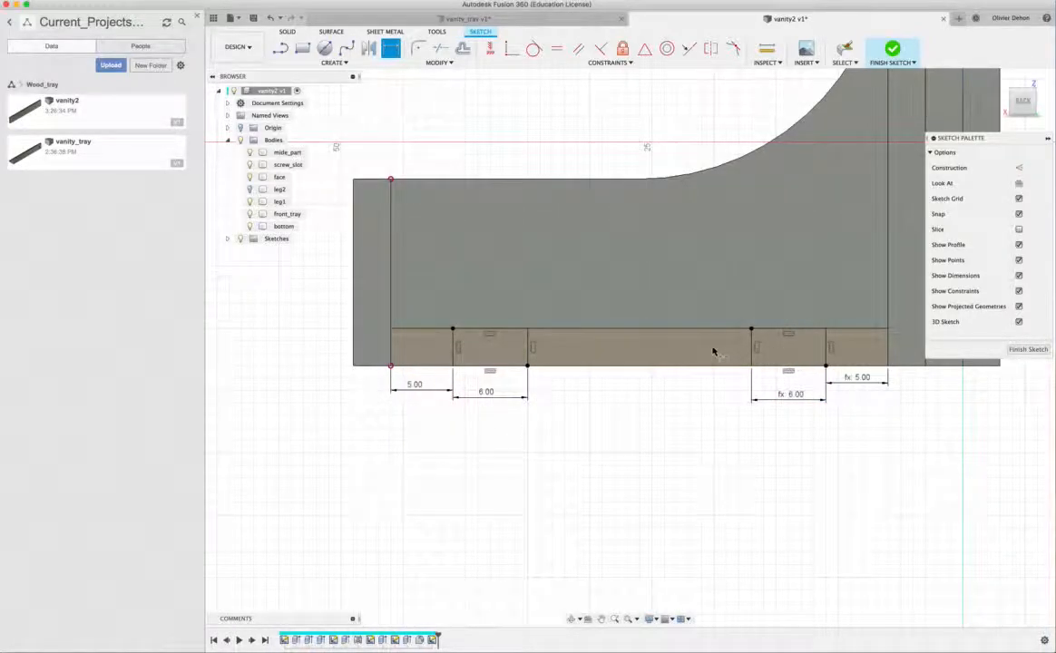
left_click(1025, 351)
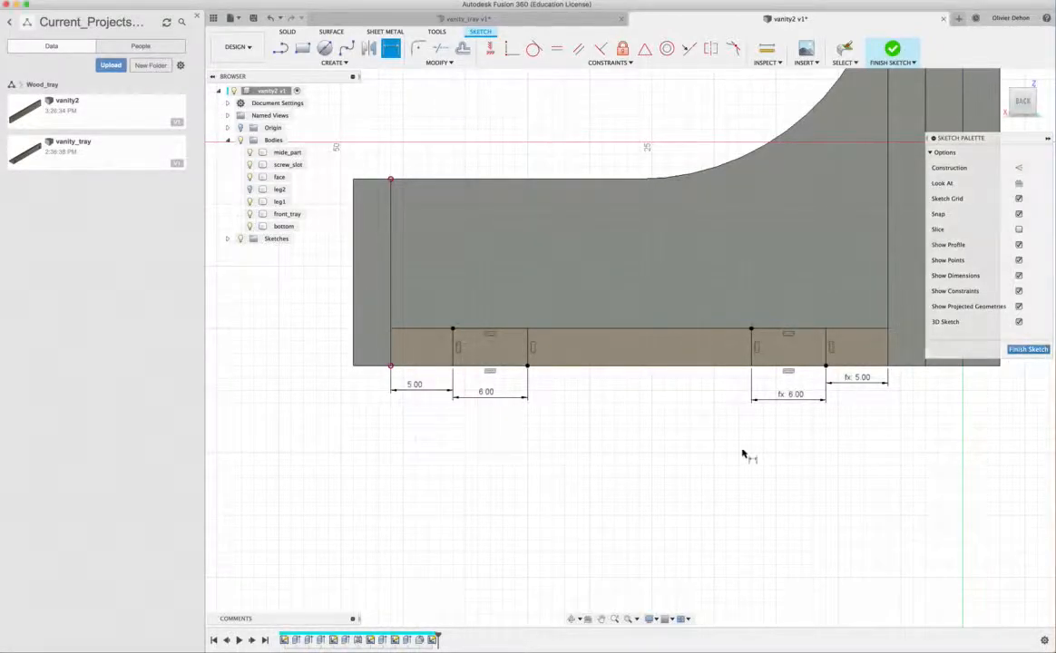
- Show the sketches and extrude both 6 mm rectangles on the bottom panel's end face by 3 mm as new bodies
left_click(229, 240)
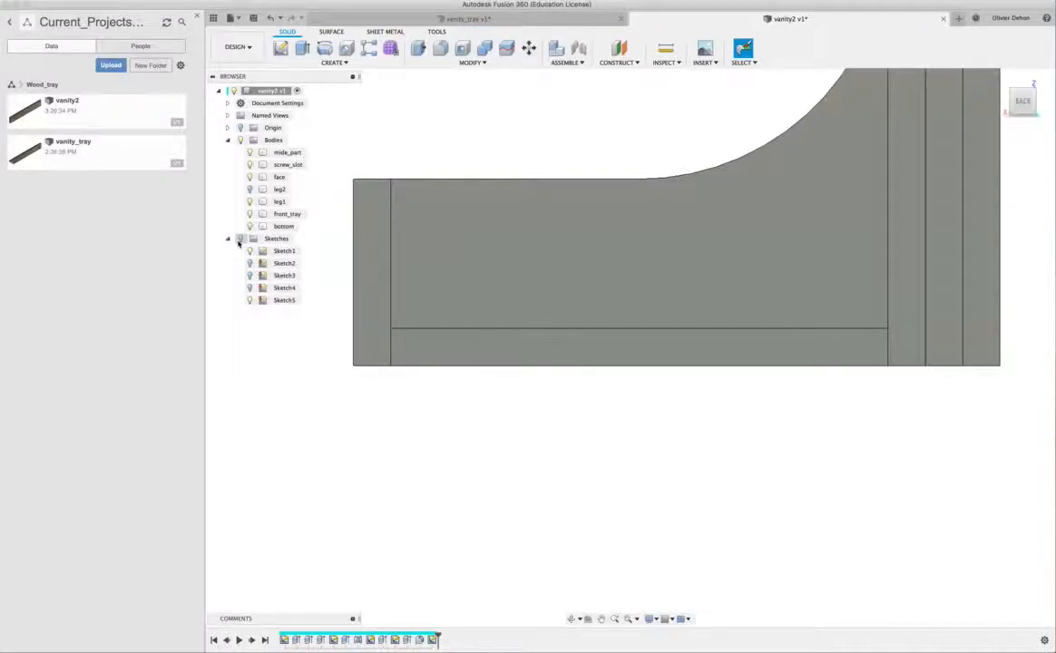
left_click(241, 239)
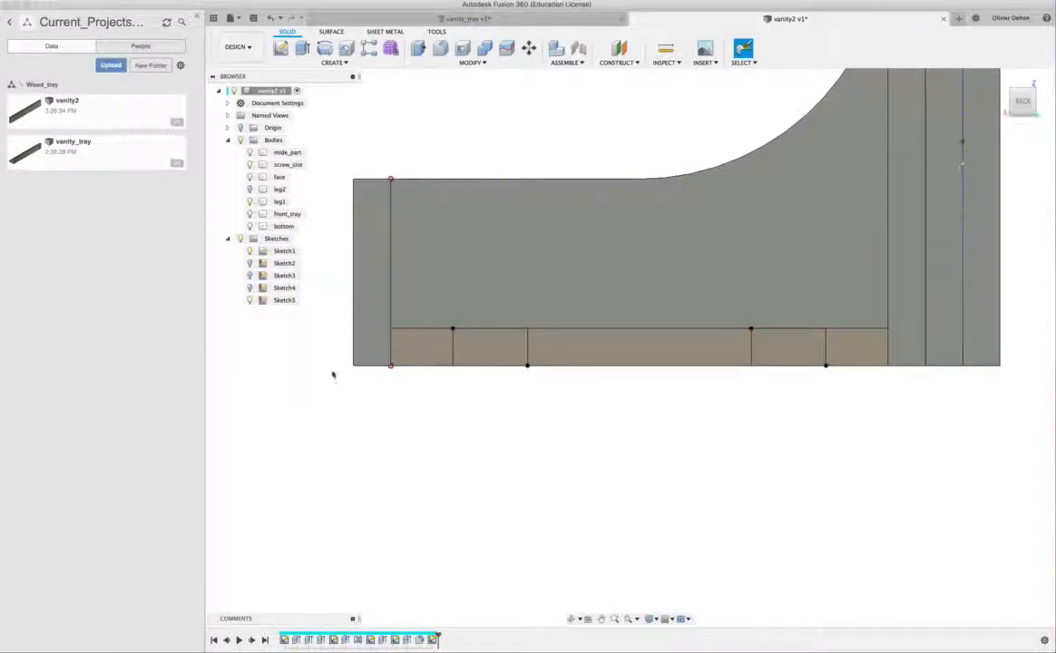
scroll(308, 394, "left", 10, "shift")
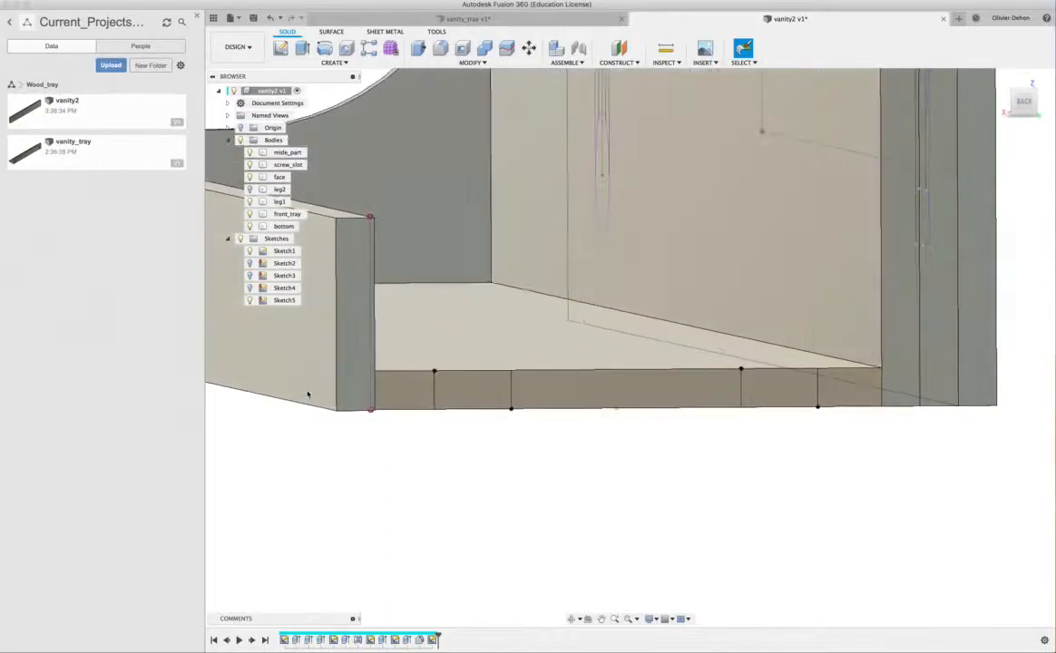
scroll(308, 394, "left", 10, "shift")
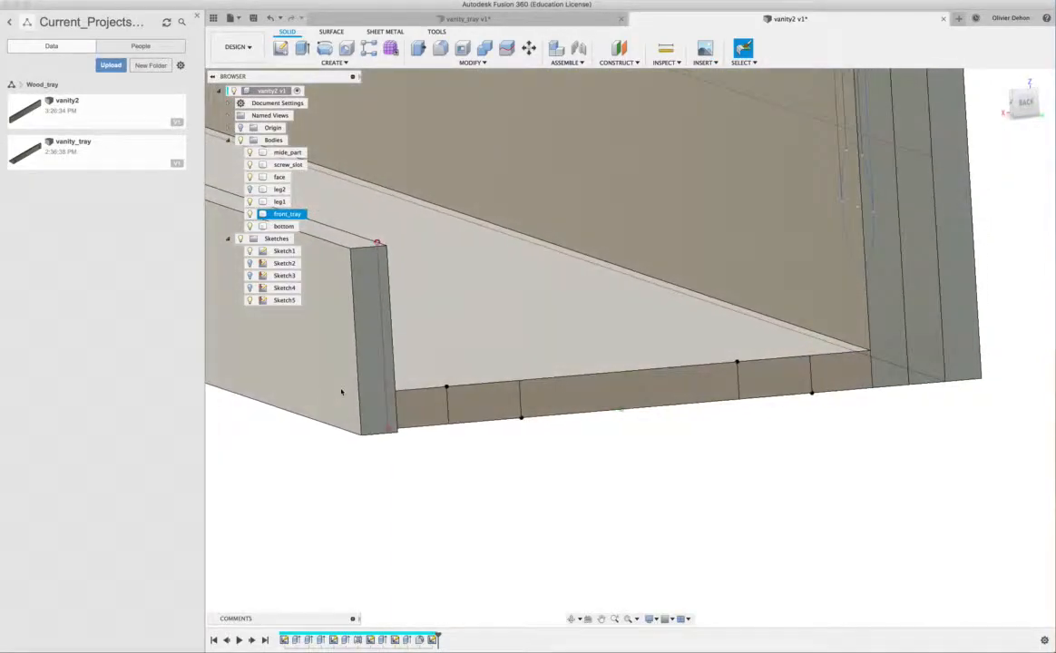
left_click(509, 404)
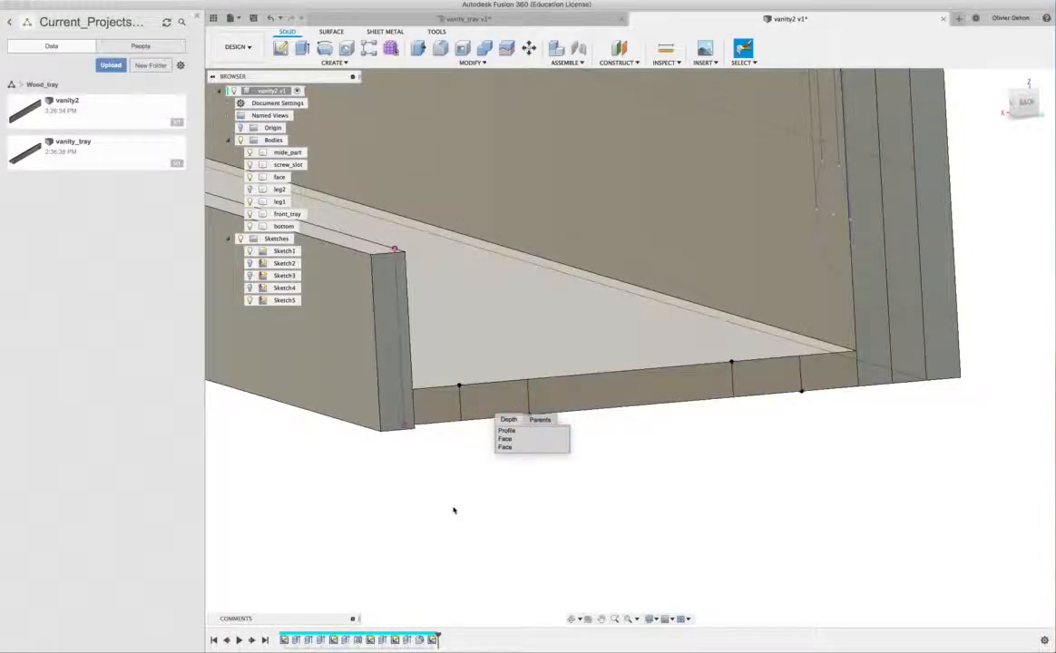
left_click(490, 405)
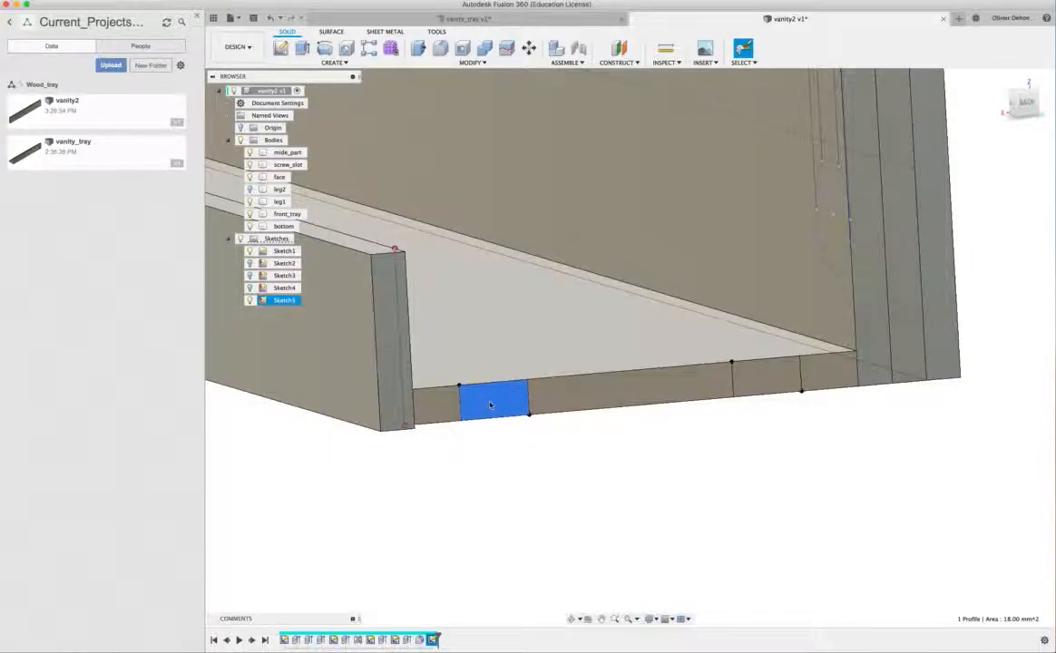
left_click(764, 389, "shift")
key("e")
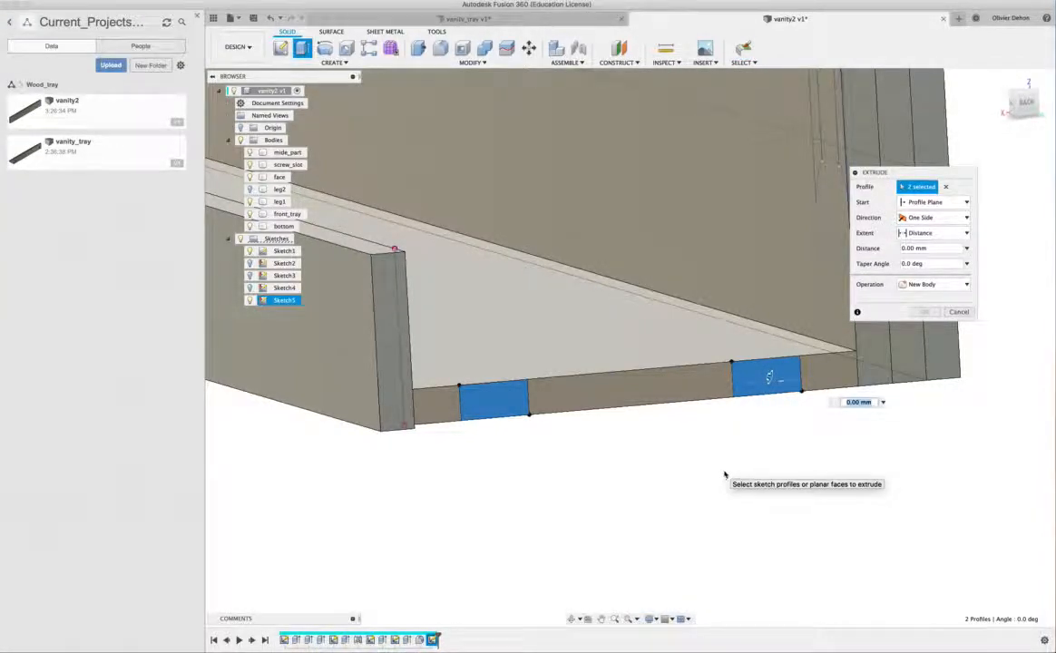
type("3")
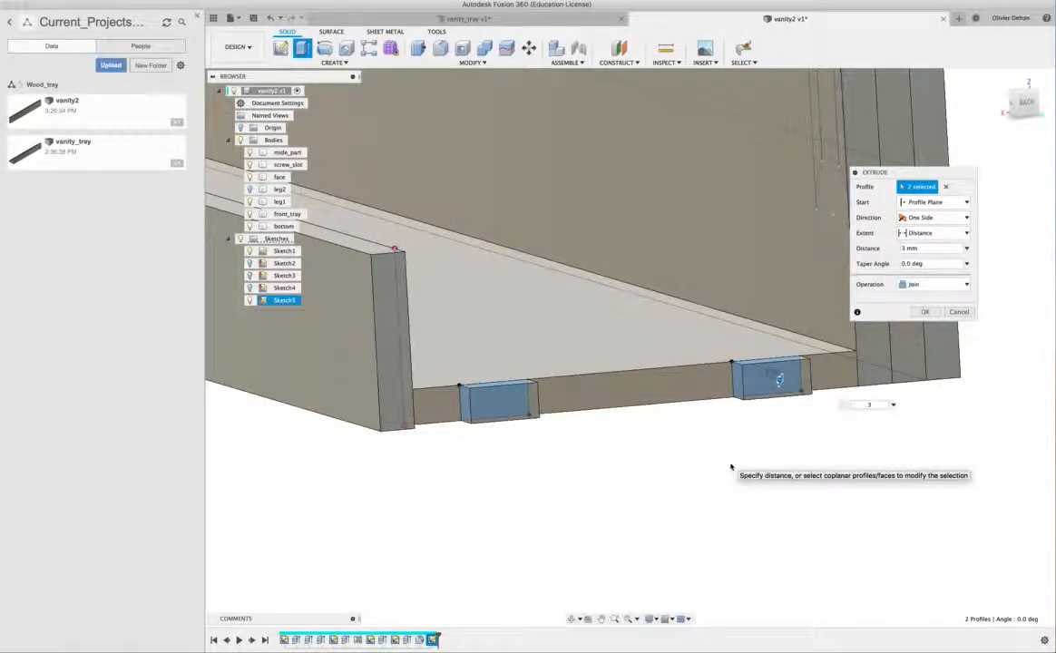
left_click(919, 287)
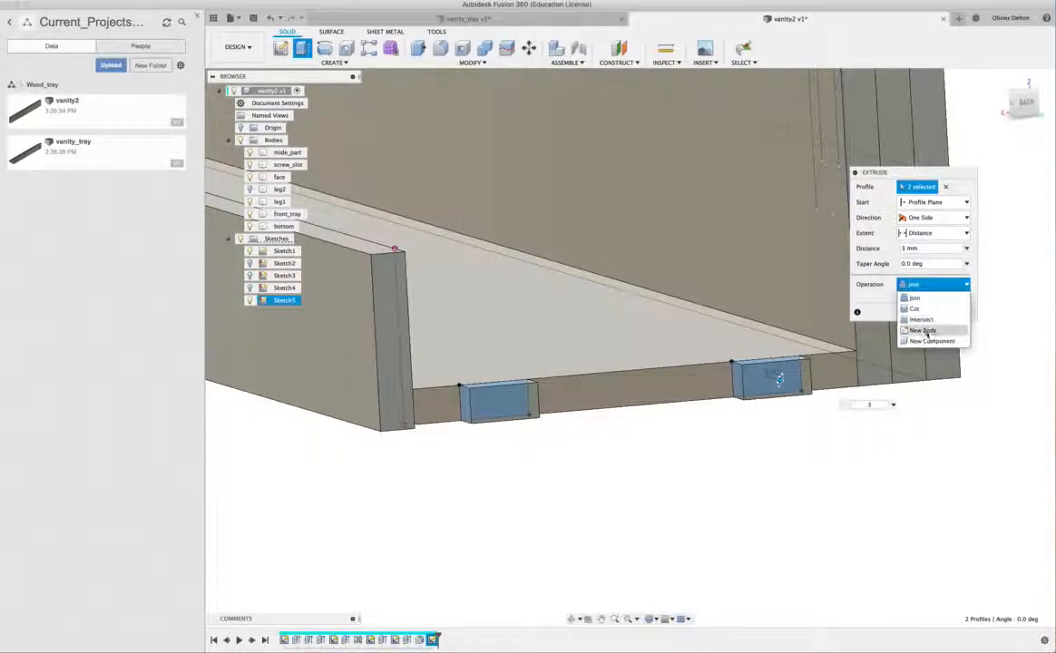
left_click(926, 331)
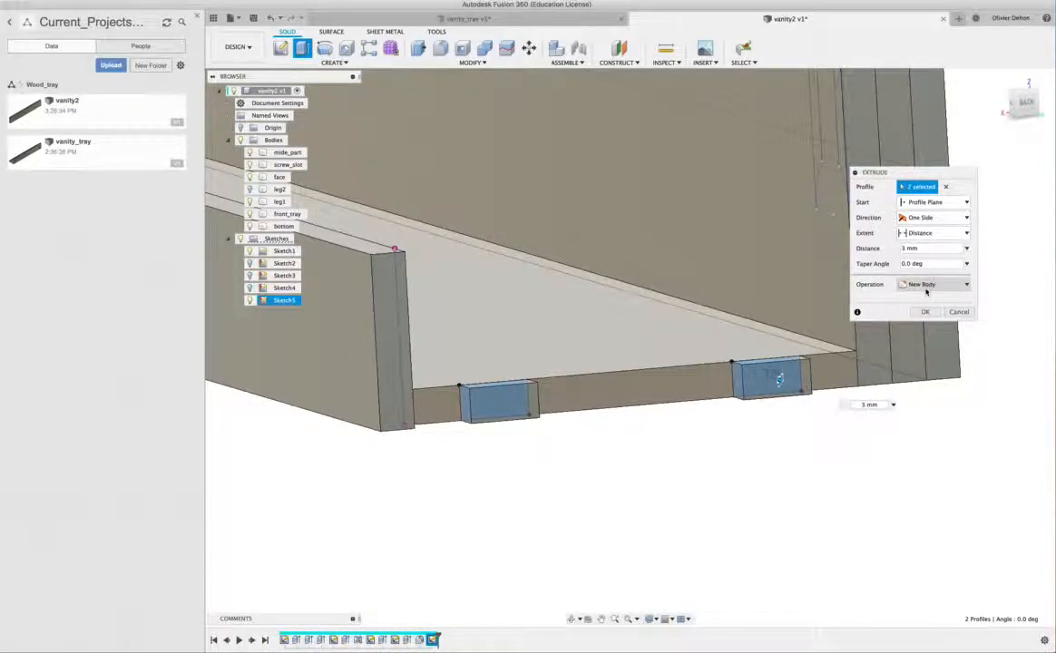
left_click(926, 312)
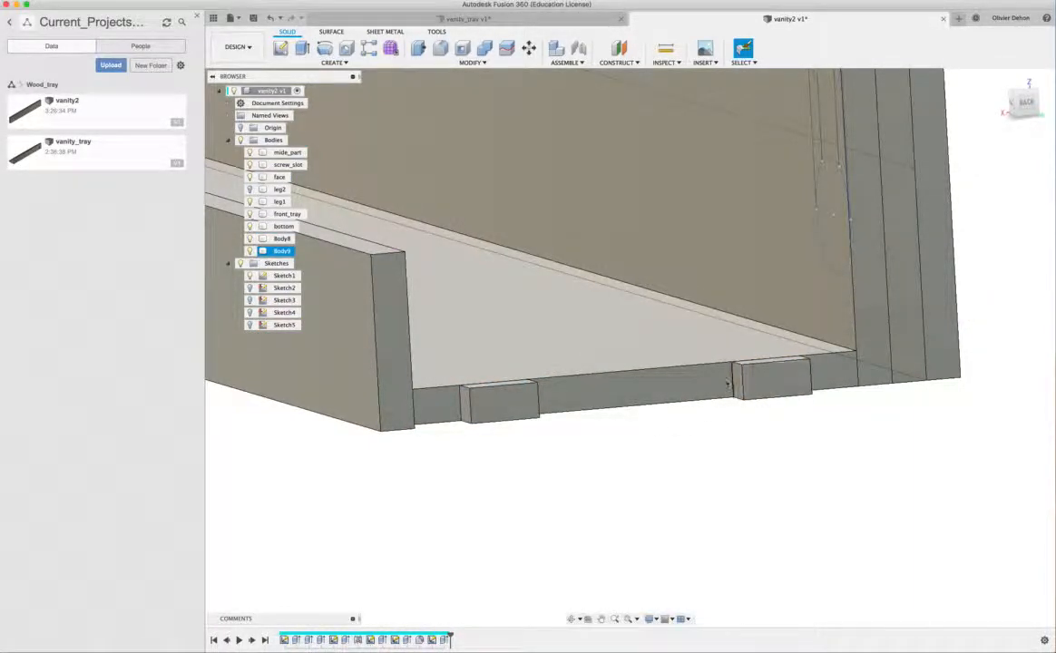
- Mirror the two tab bodies to the opposite end of the tray about the origin plane crossing the middle of its length
left_click(584, 348)
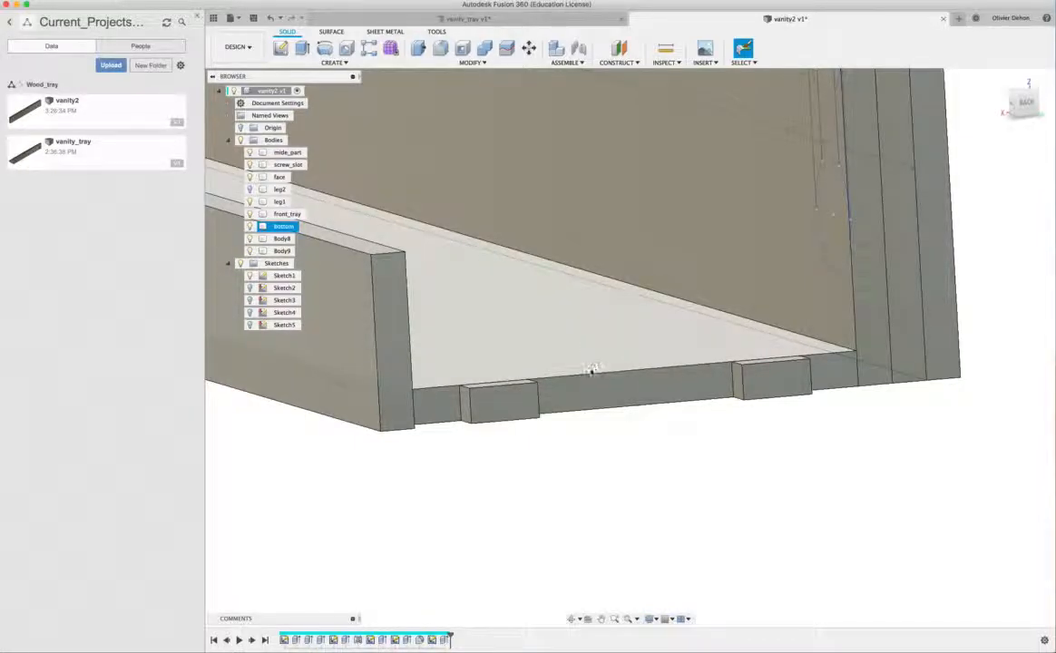
scroll(595, 371, "down", 5)
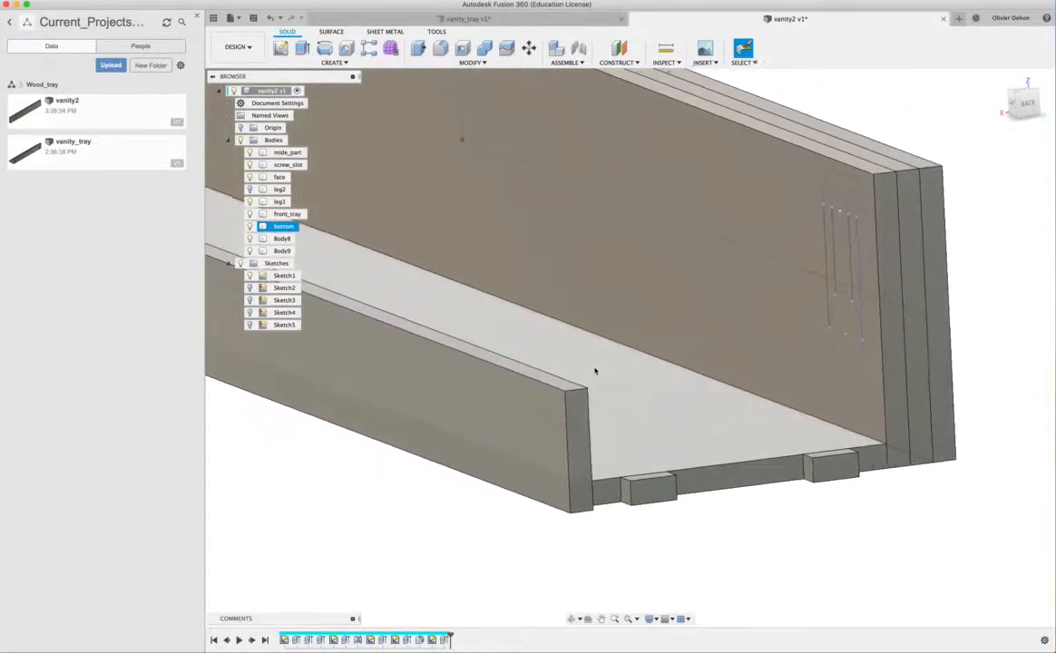
scroll(594, 370, "down", 4)
scroll(595, 370, "up", 5, "shift")
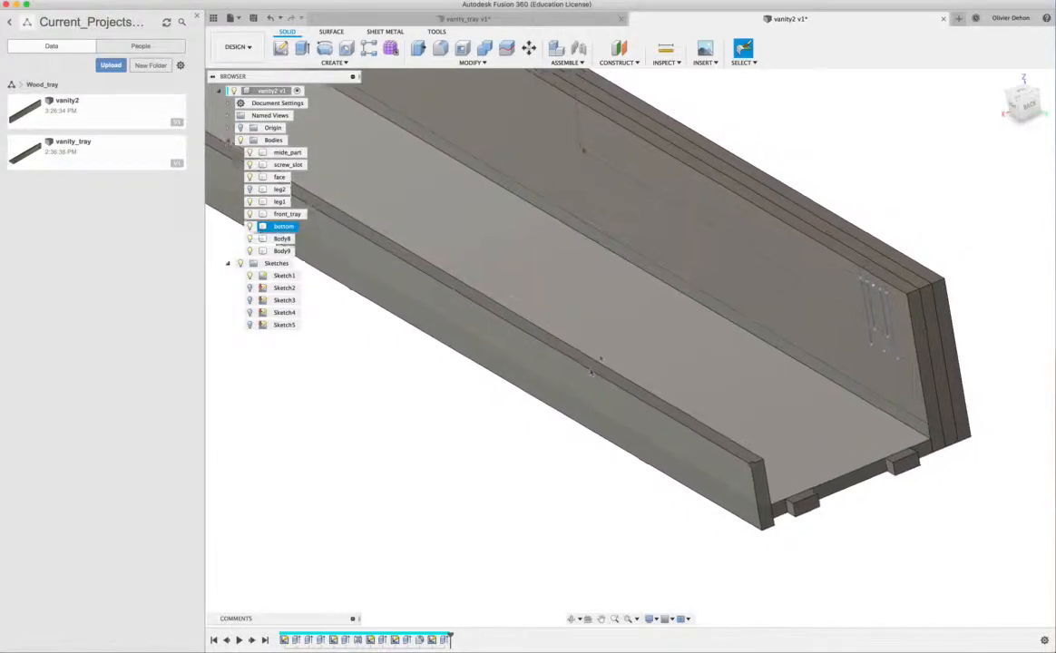
scroll(595, 371, "down", 5, "shift")
scroll(597, 370, "down", 3)
scroll(606, 375, "right", 3, "shift")
scroll(618, 386, "up", 2, "shift")
left_click(333, 63)
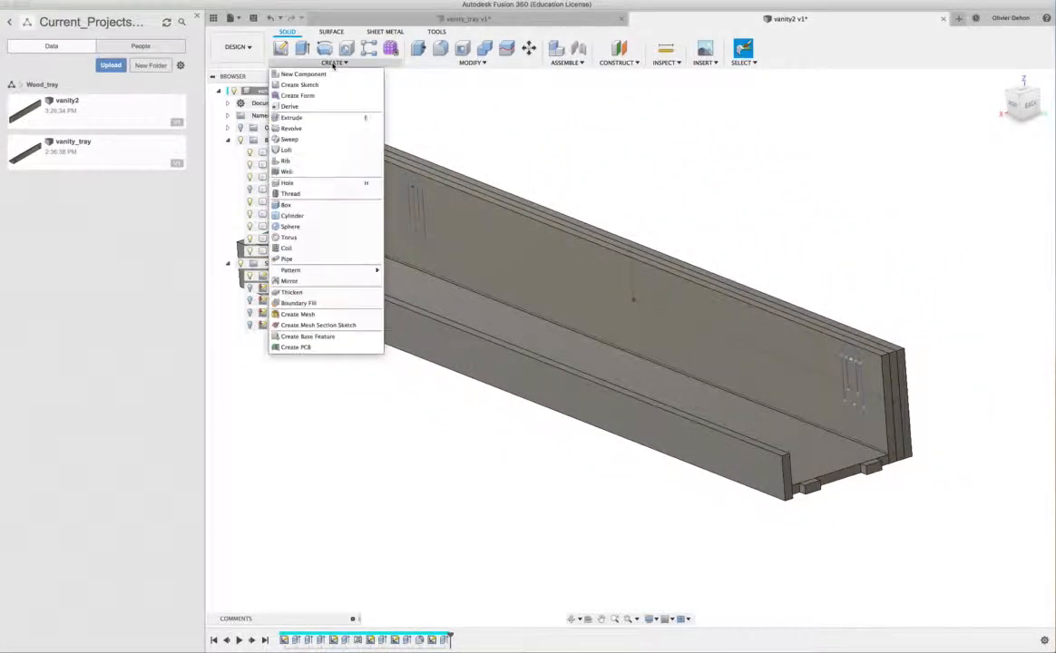
left_click(298, 282)
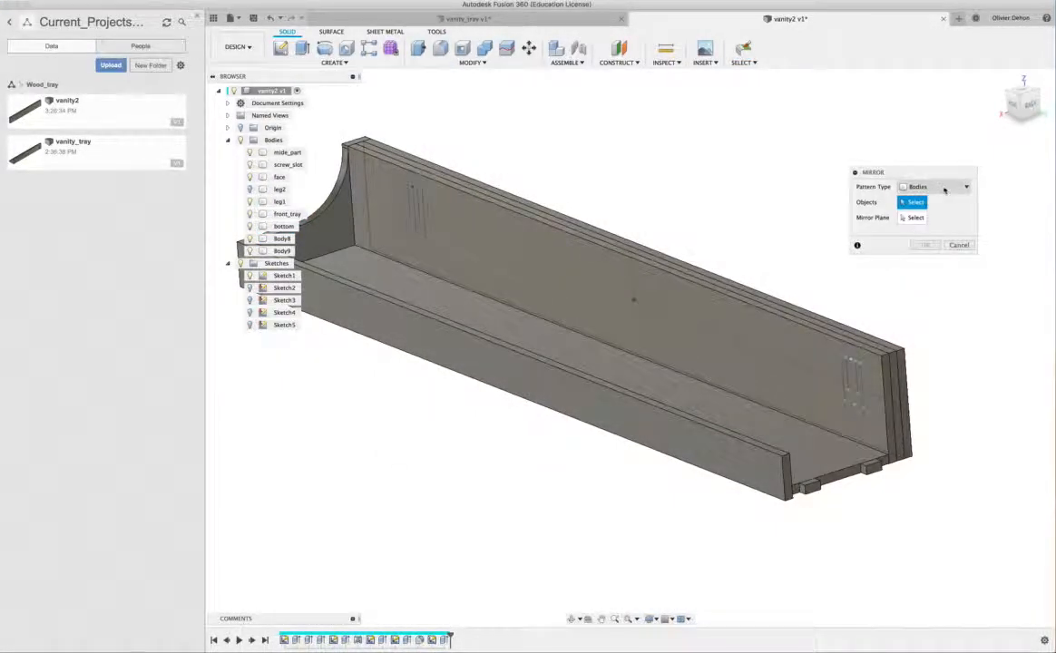
left_click(809, 487)
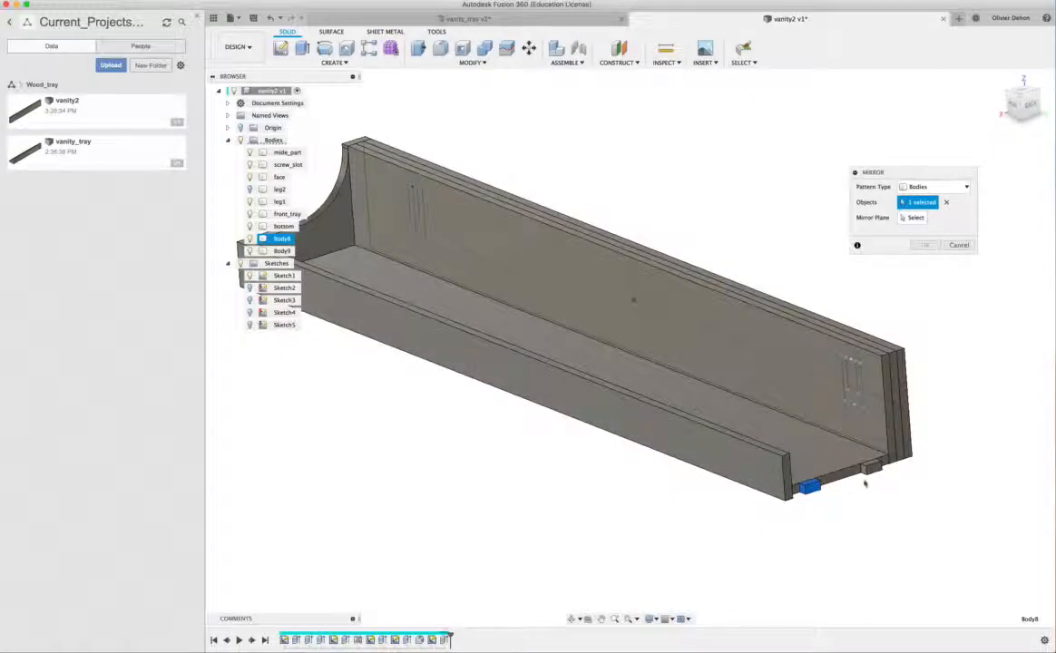
left_click(869, 467)
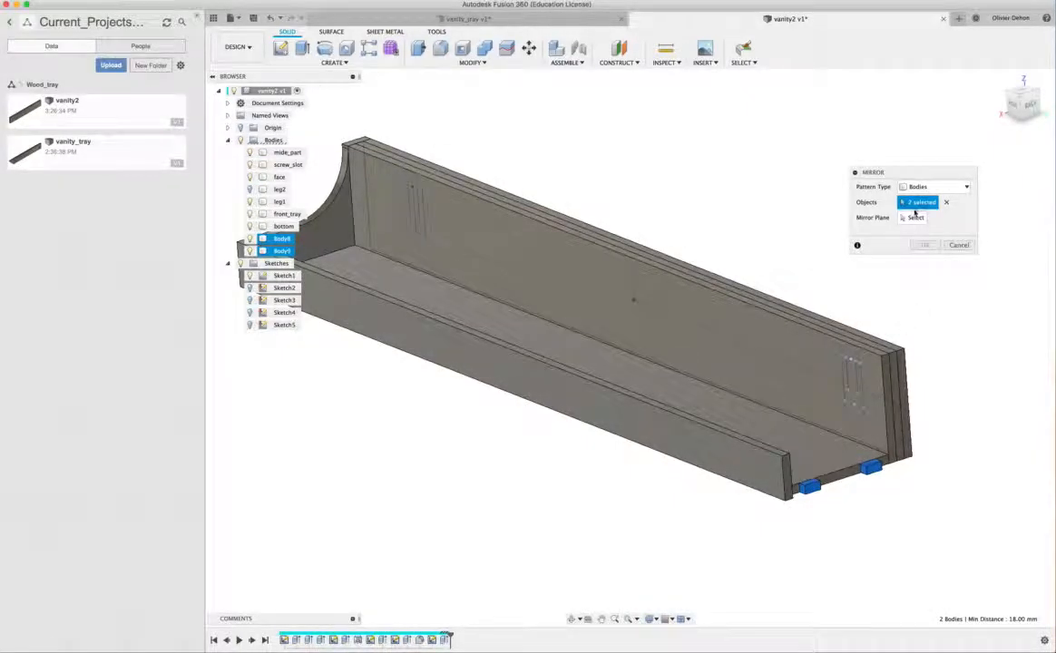
left_click(915, 217)
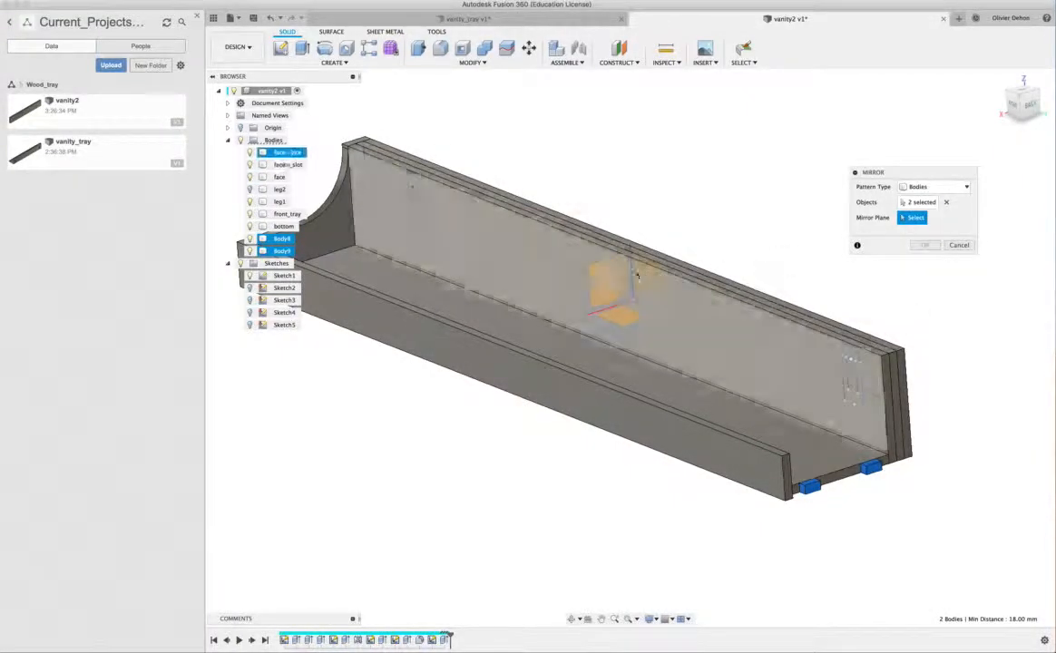
left_click(596, 278)
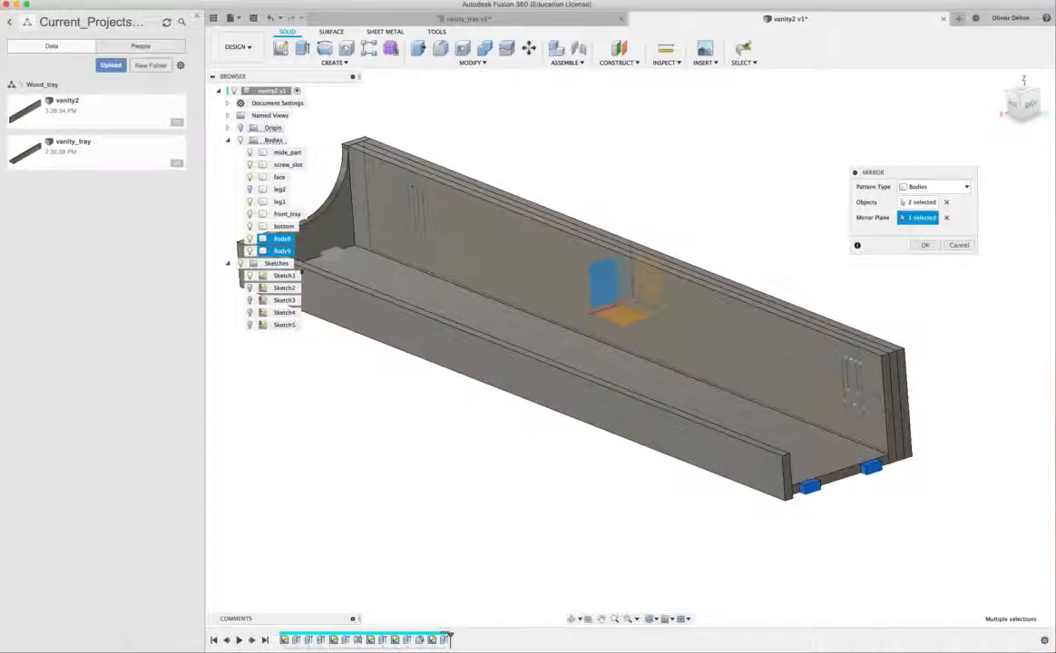
left_click(925, 246)
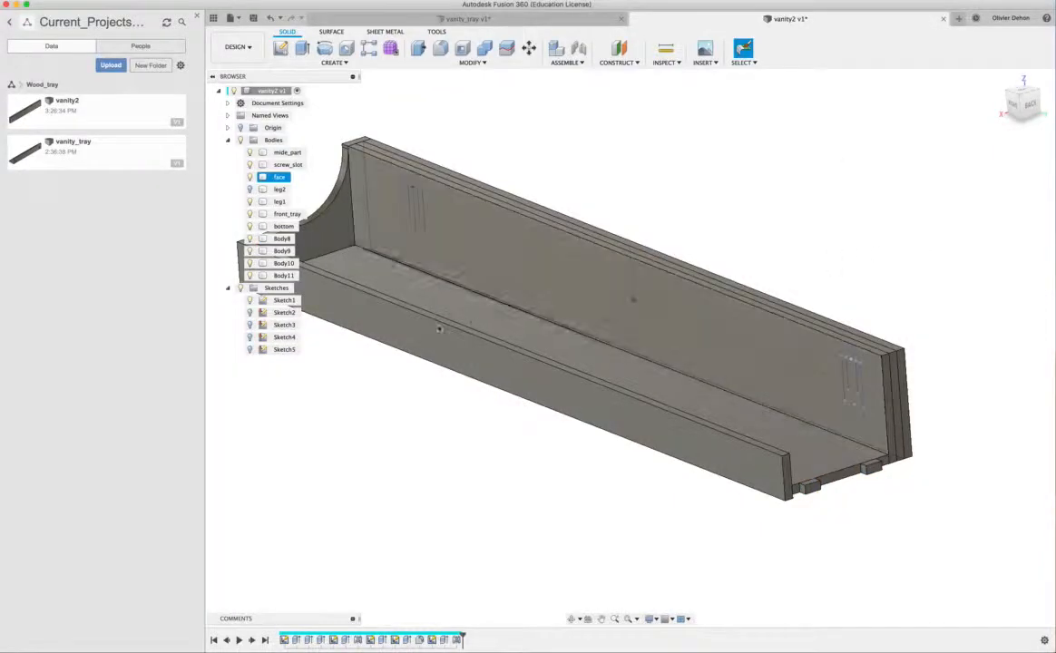
- Hide the leg1 body to expose the mirrored tabs at the far end of the tray
left_click(371, 229)
scroll(360, 239, "up", 3)
middle_click_drag(360, 239, 360, 325, "shift")
middle_click_drag(428, 292, 417, 326, "shift")
scroll(416, 273, "down", 3)
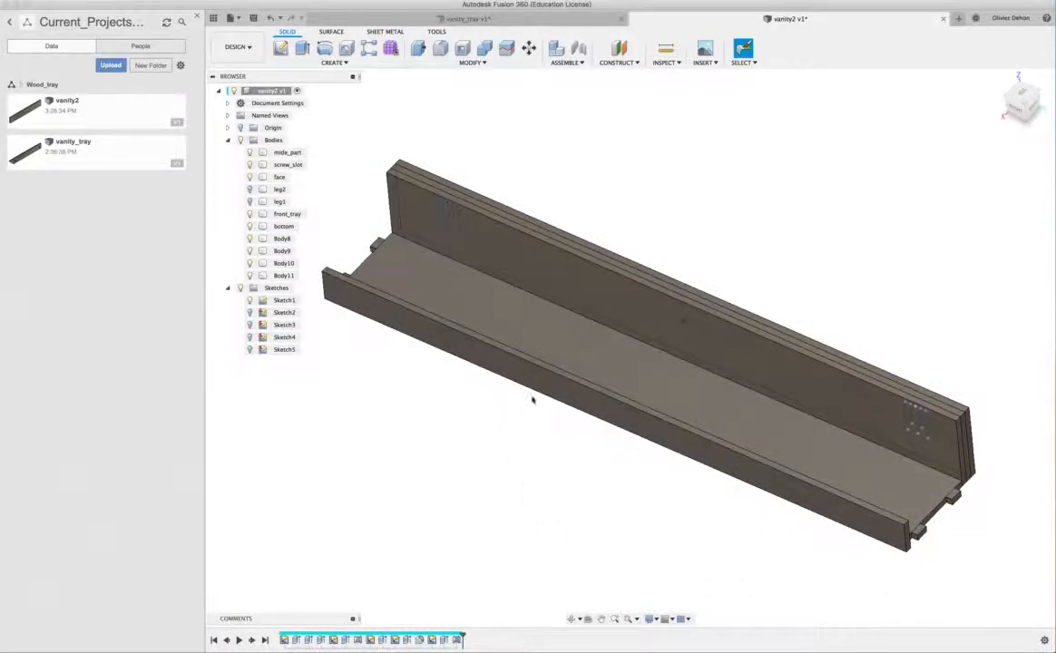
- Combine the four tab bodies with the bottom panel, using the panel as target and the Join operation
left_click(471, 63)
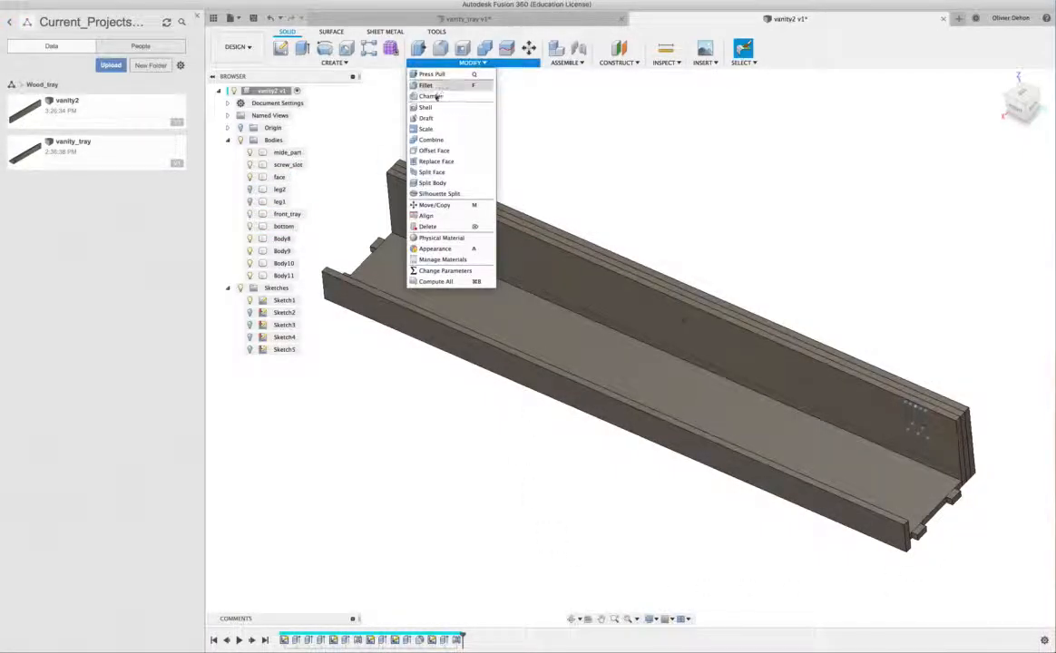
left_click(431, 140)
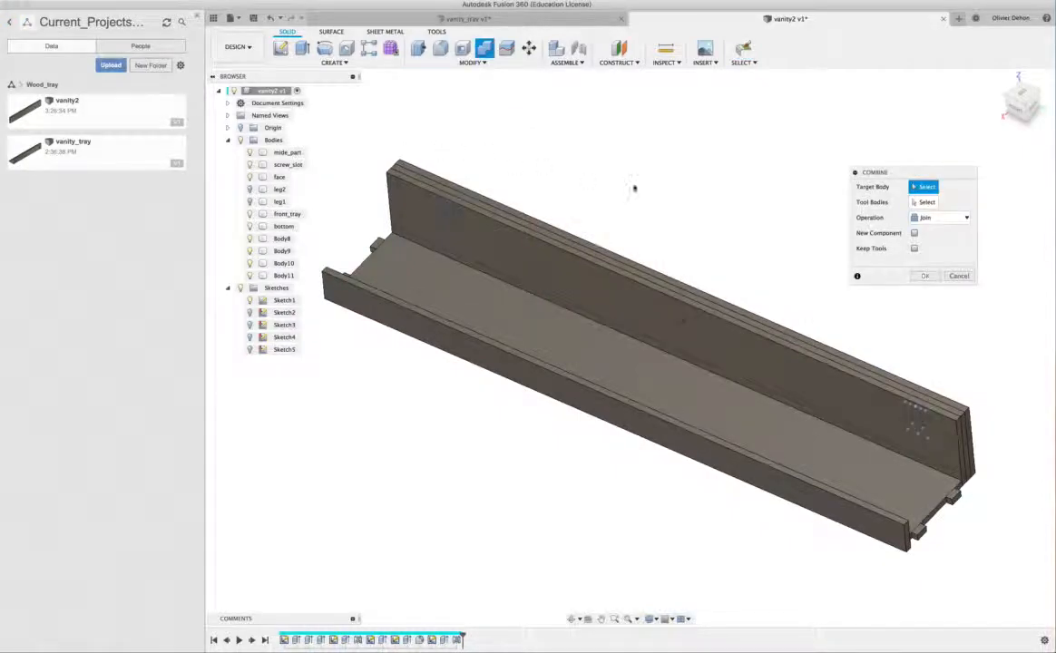
left_click_drag(894, 172, 809, 135)
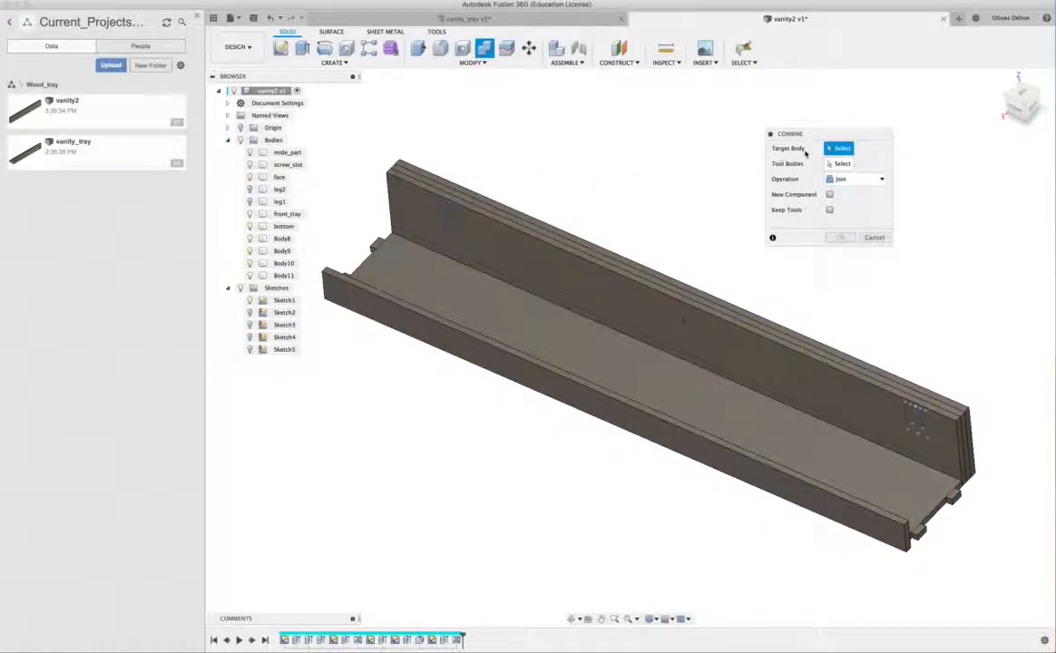
left_click(699, 395)
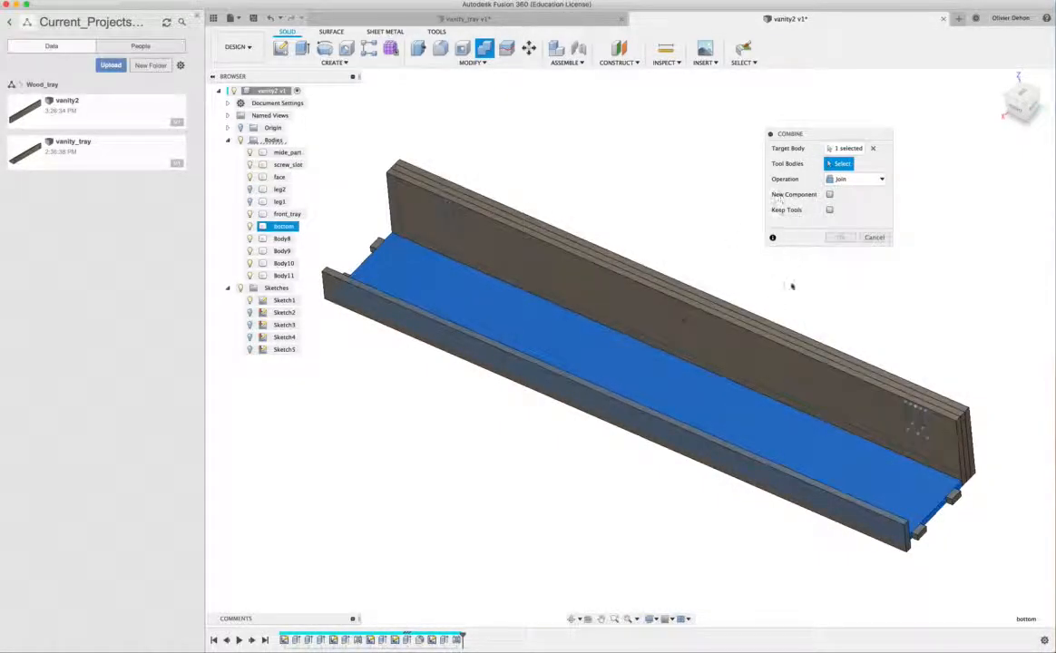
left_click(864, 453)
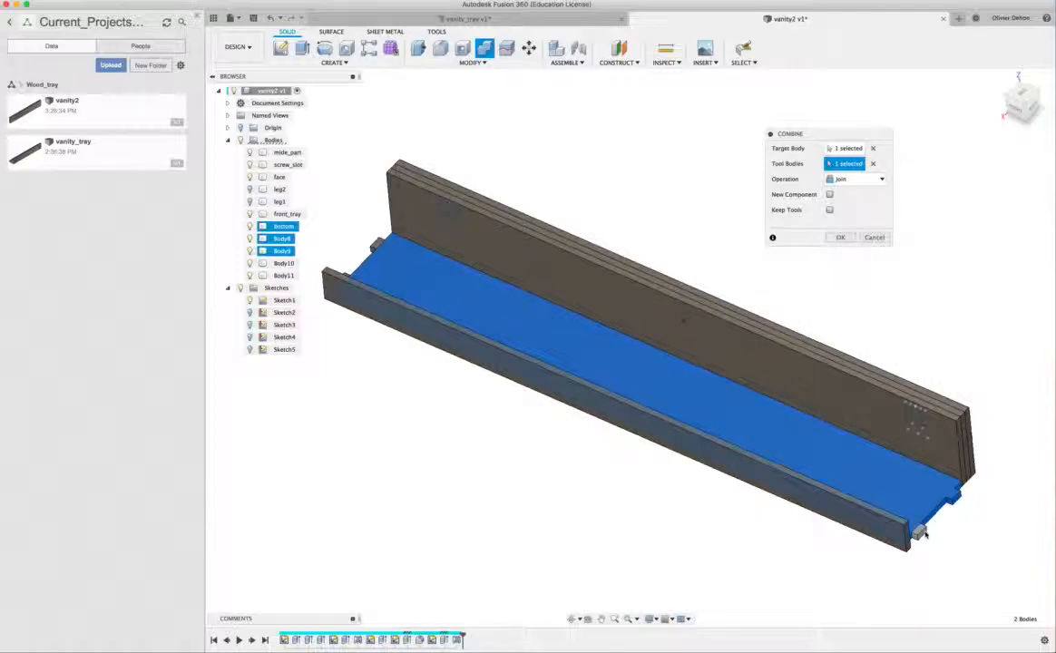
left_click(921, 534)
left_click(377, 245)
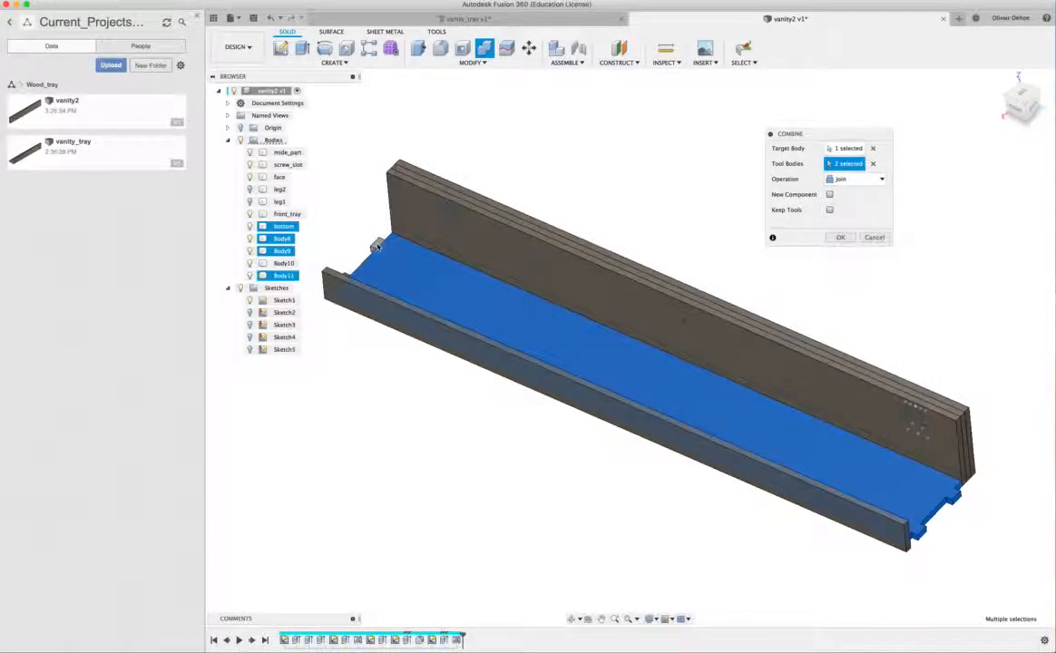
middle_click_drag(313, 276, 367, 177, "shift")
scroll(368, 175, "up", 3)
left_click(379, 290)
middle_click_drag(380, 293, 745, 198, "shift")
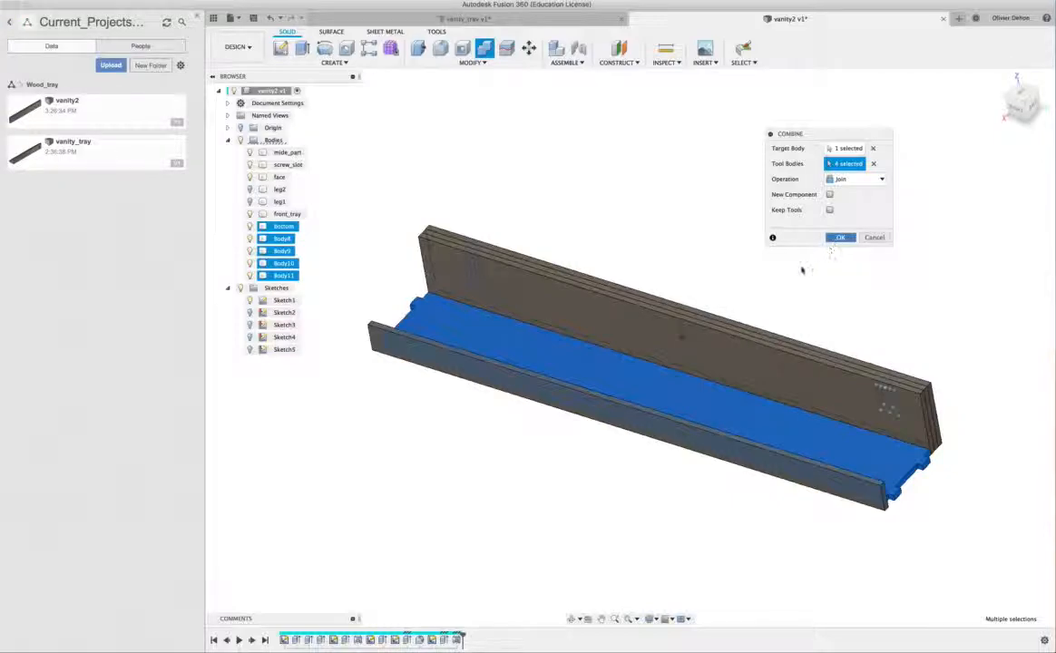
left_click(840, 238)
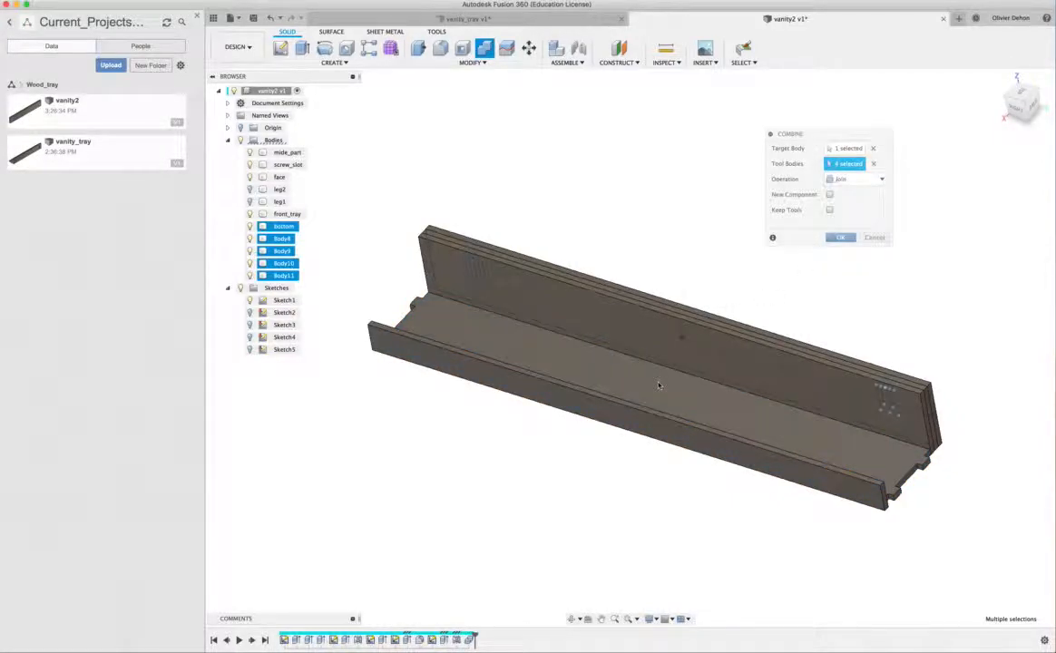
- Show the leg2 and leg1 bodies again at both ends of the tray
left_click(283, 226)
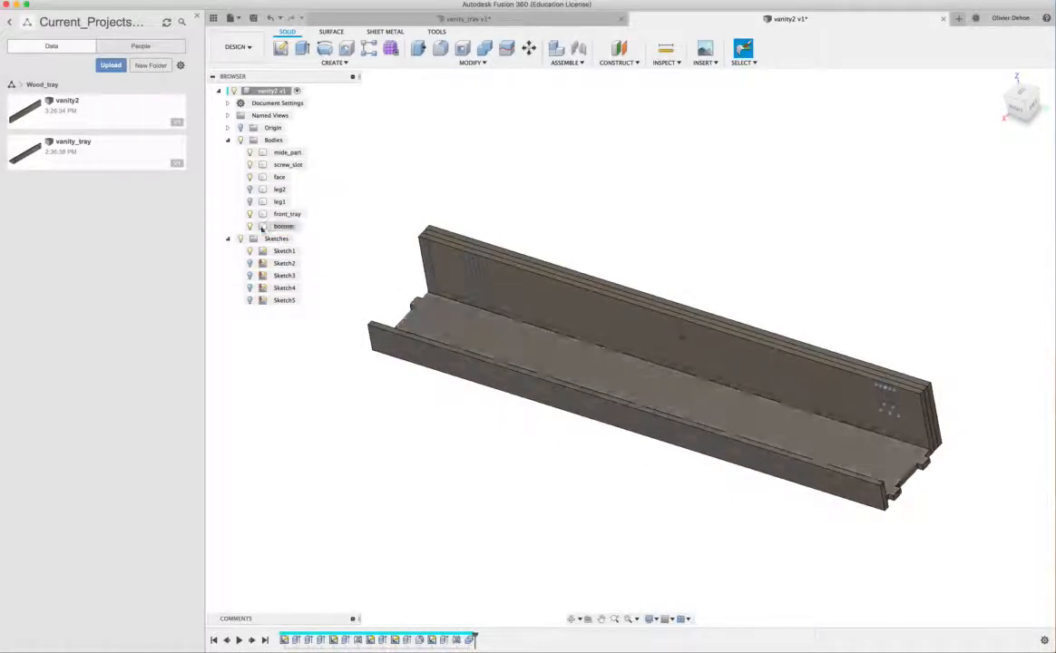
left_click(251, 189)
left_click(250, 201)
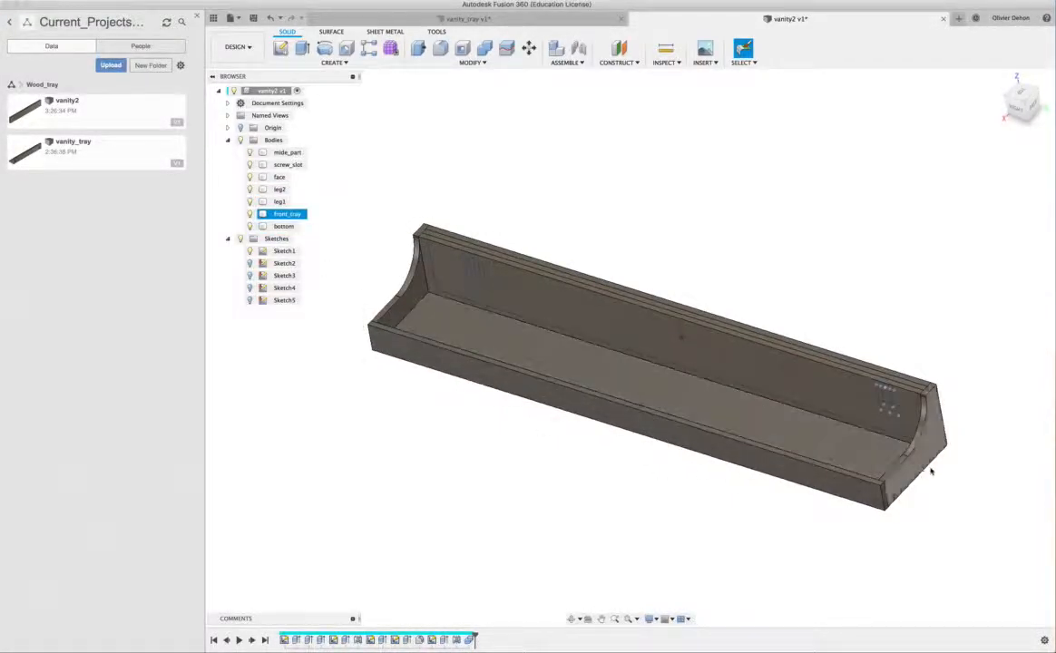
scroll(601, 469, "up", 2)
middle_click_drag(601, 470, 604, 473, "shift")
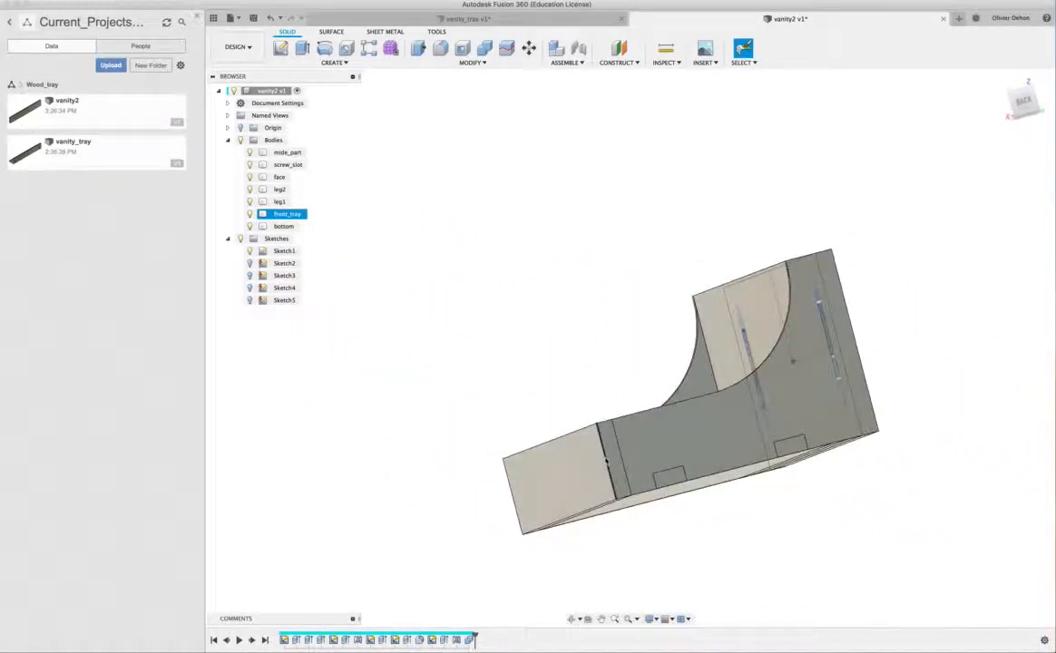
- Temporarily hide the bottom body to check the legs for tab slots, and show it again
left_click(249, 228)
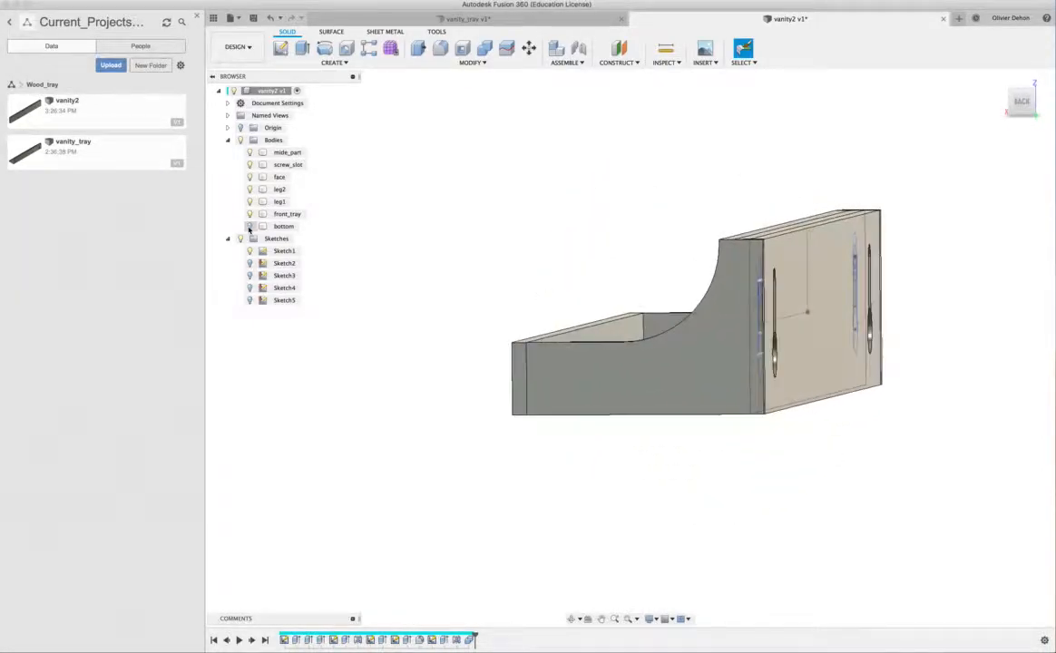
left_click(250, 226)
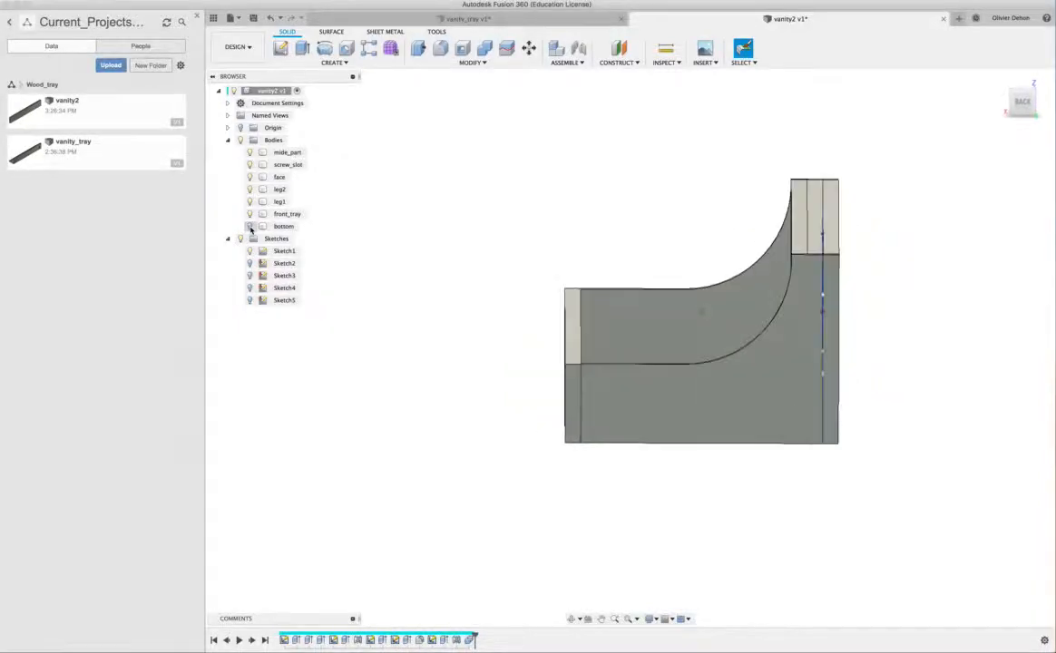
left_click(250, 226)
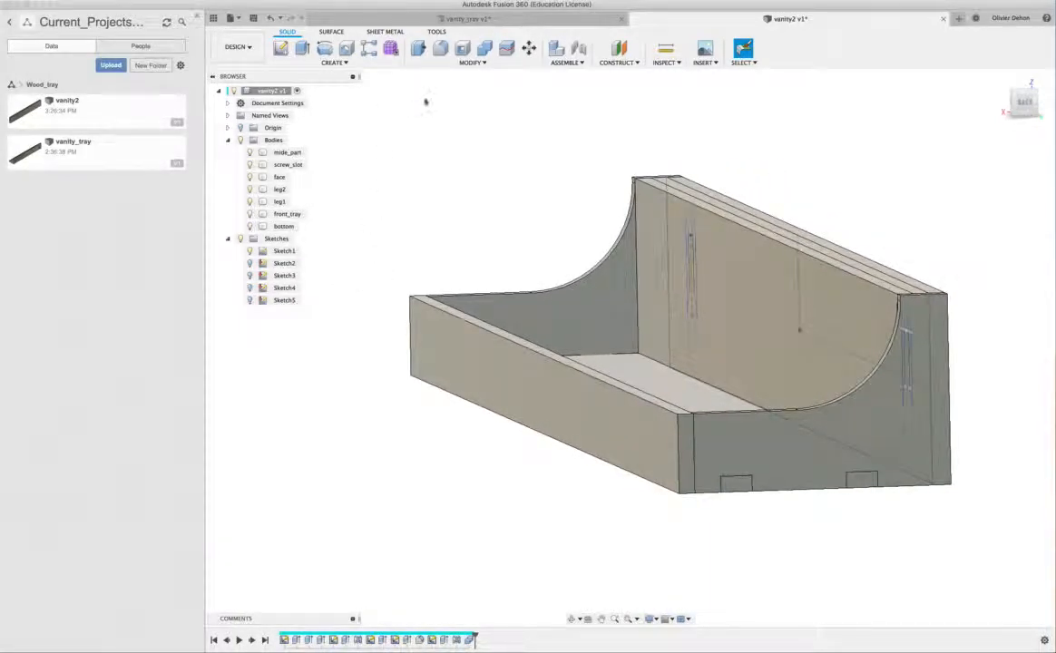
- Combine leg2 as target with the bottom panel as tool, using Cut and Keep Tools, and check the slots by briefly hiding the bottom body
left_click(472, 63)
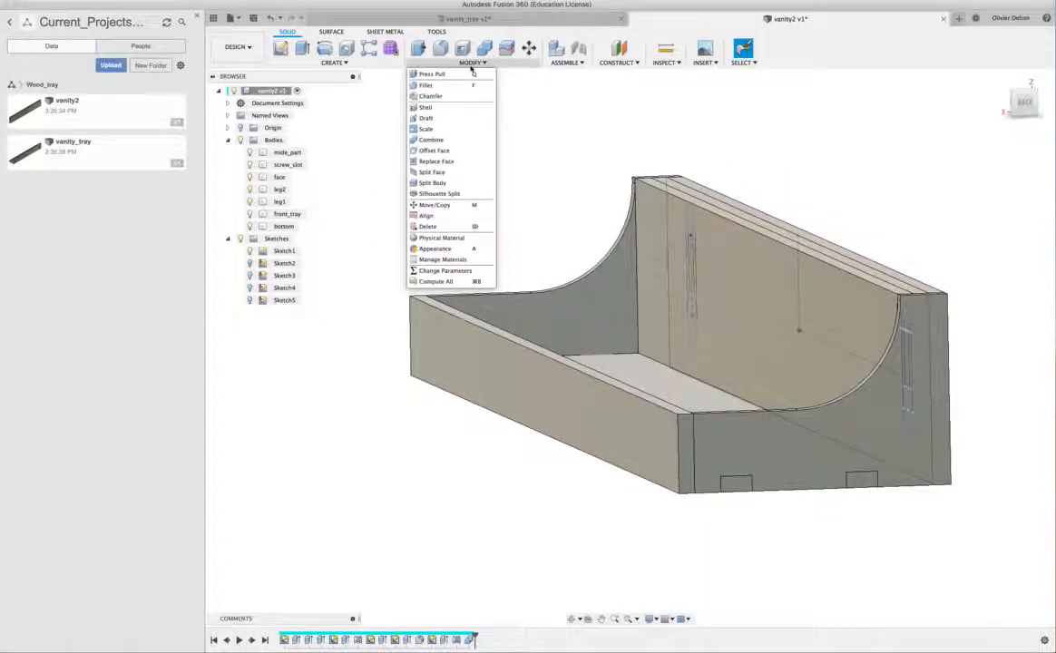
left_click(450, 141)
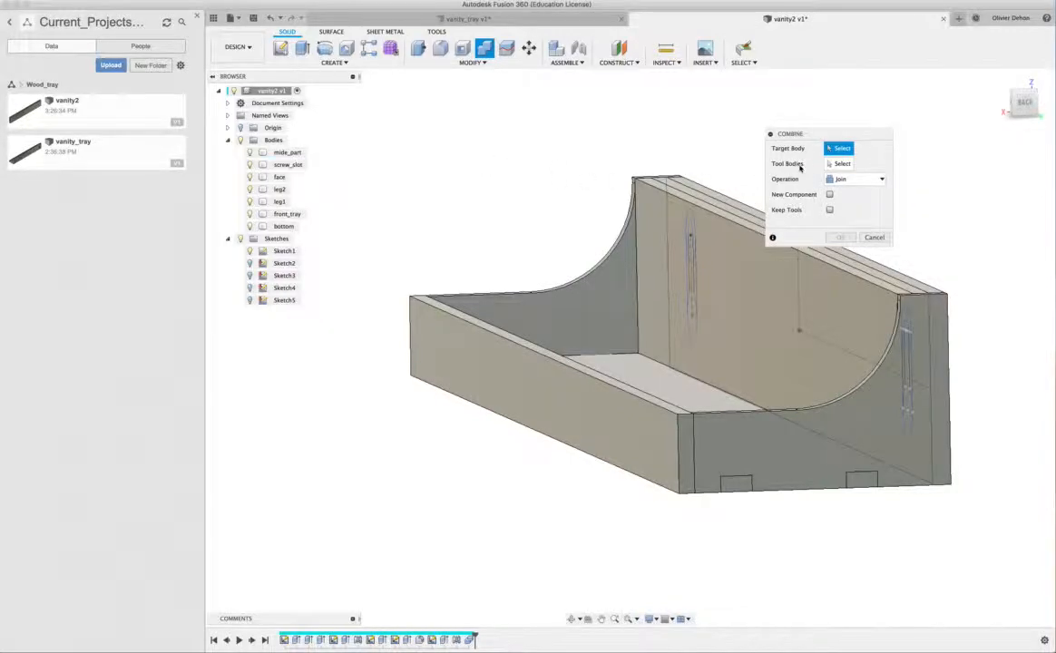
left_click(818, 433)
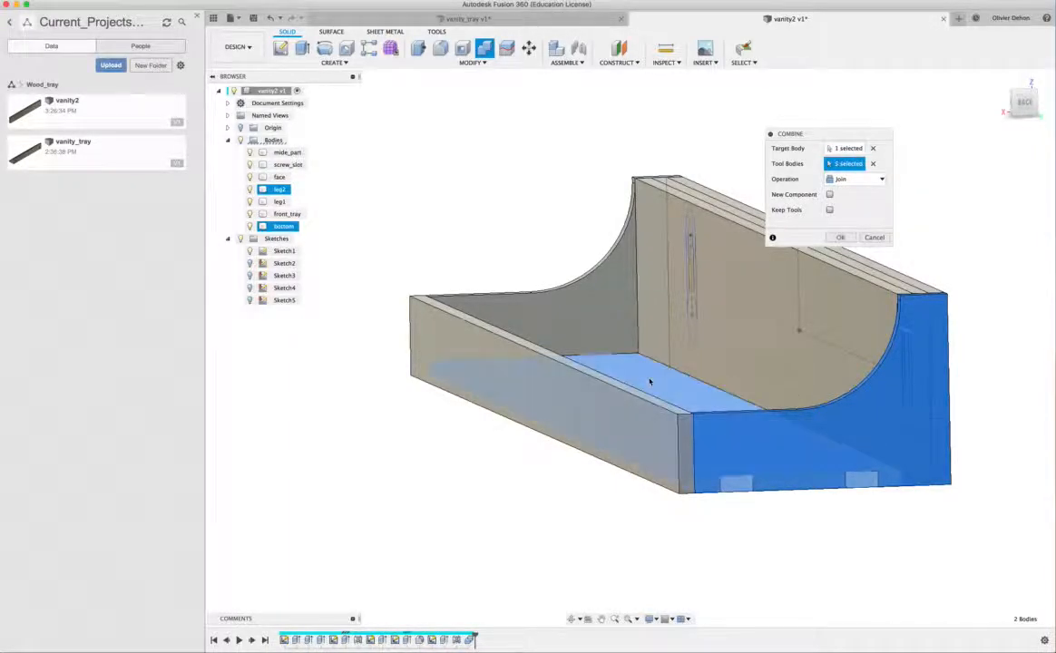
left_click(656, 365)
left_click(849, 180)
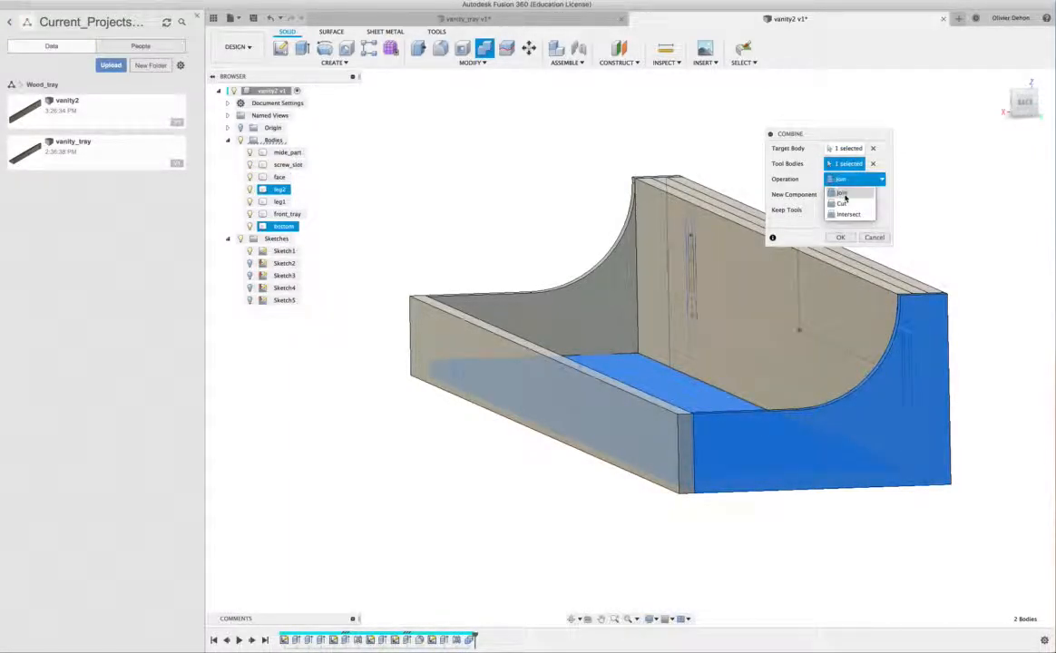
left_click(843, 207)
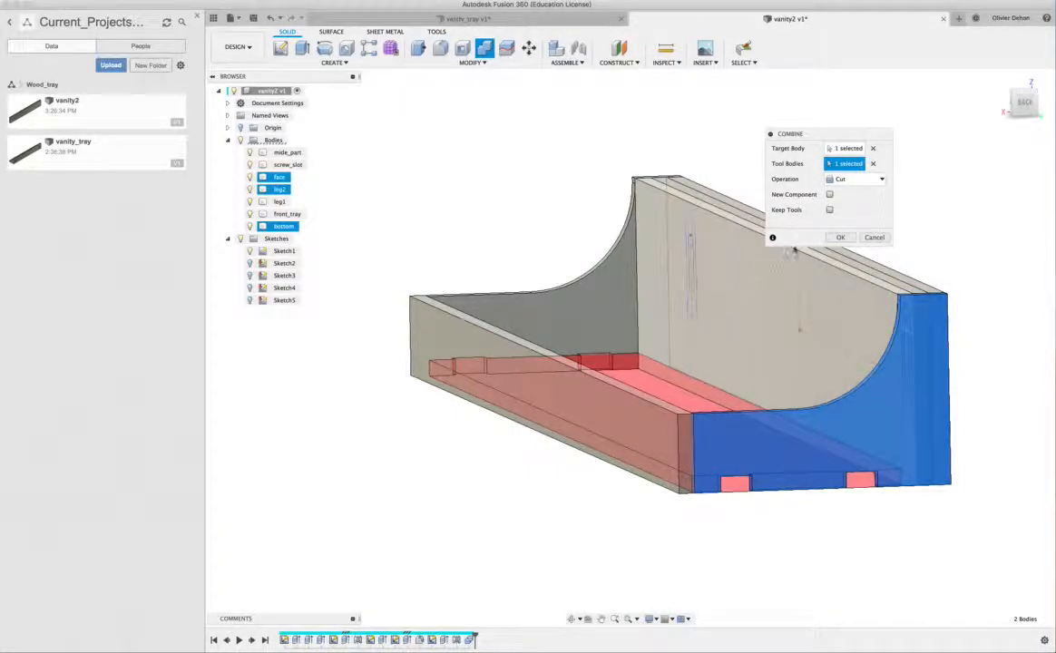
left_click(839, 237)
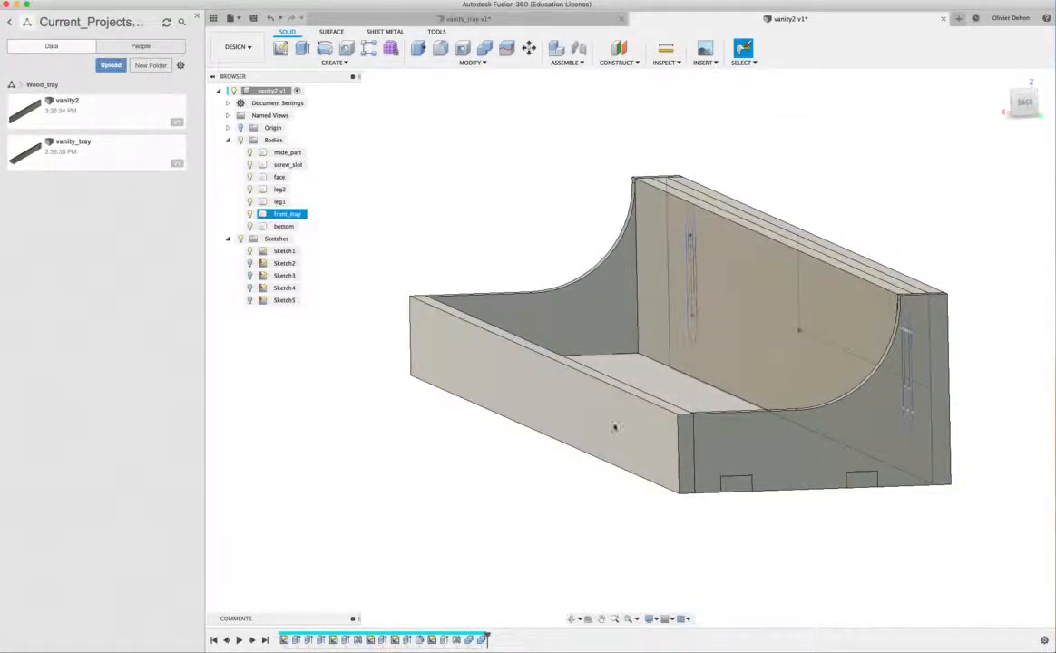
left_click(249, 227)
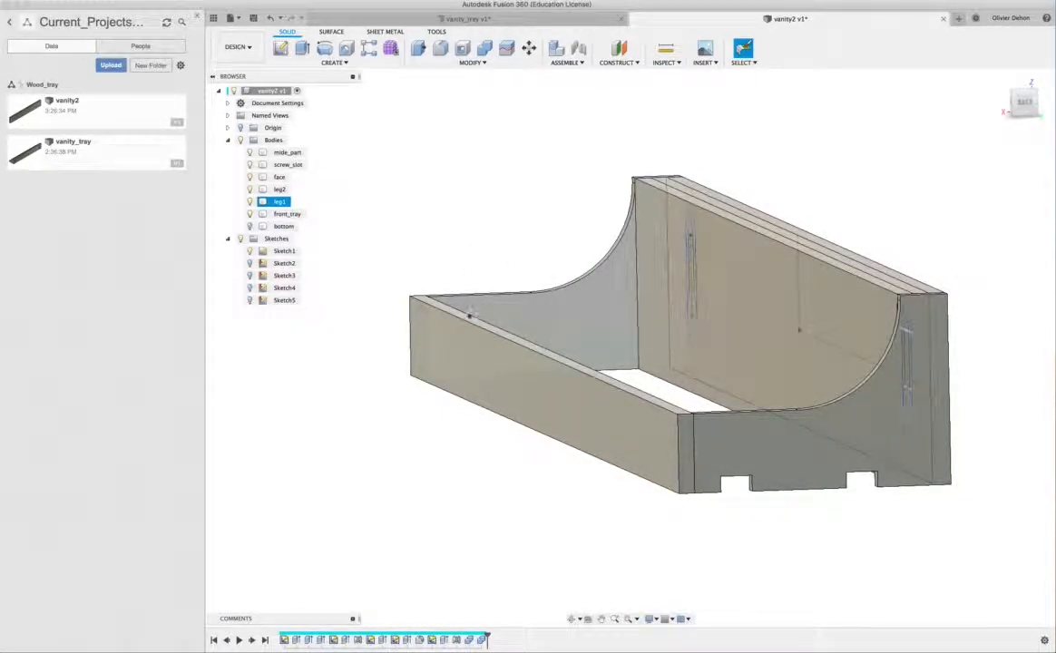
left_click(250, 227)
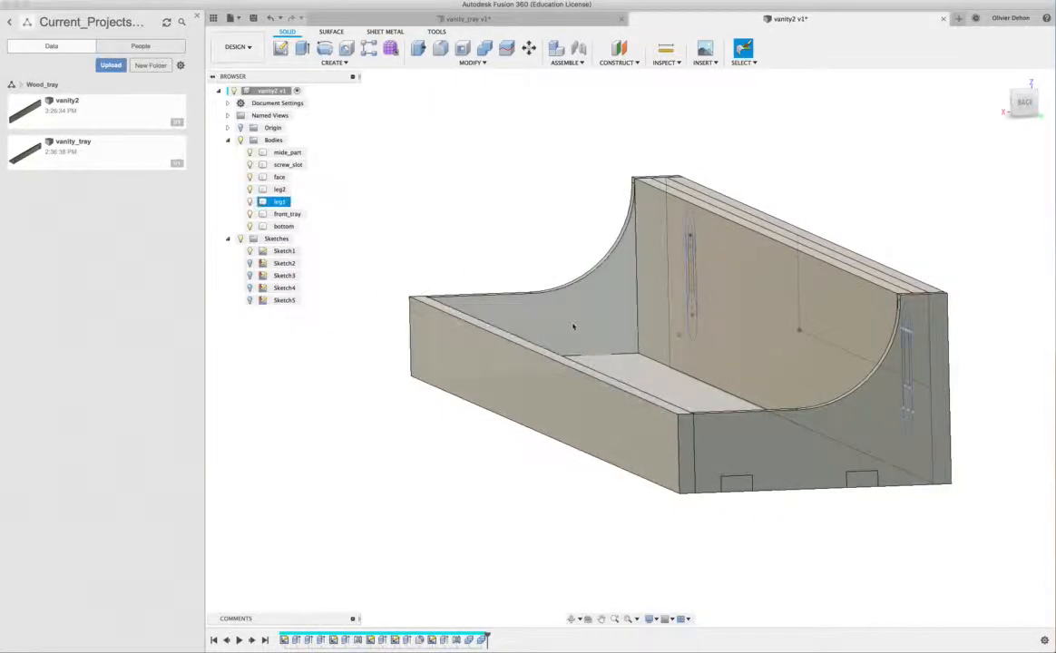
- Combine leg1 as target with the bottom panel as tool, using the Cut operation with Keep Tools enabled
left_click(468, 62)
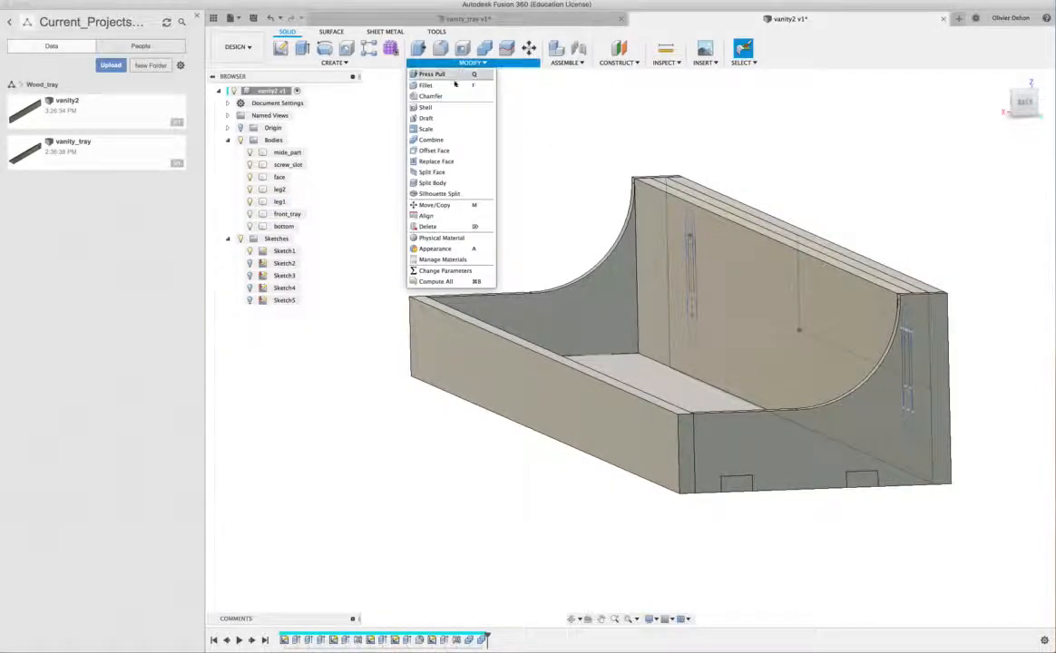
left_click(434, 140)
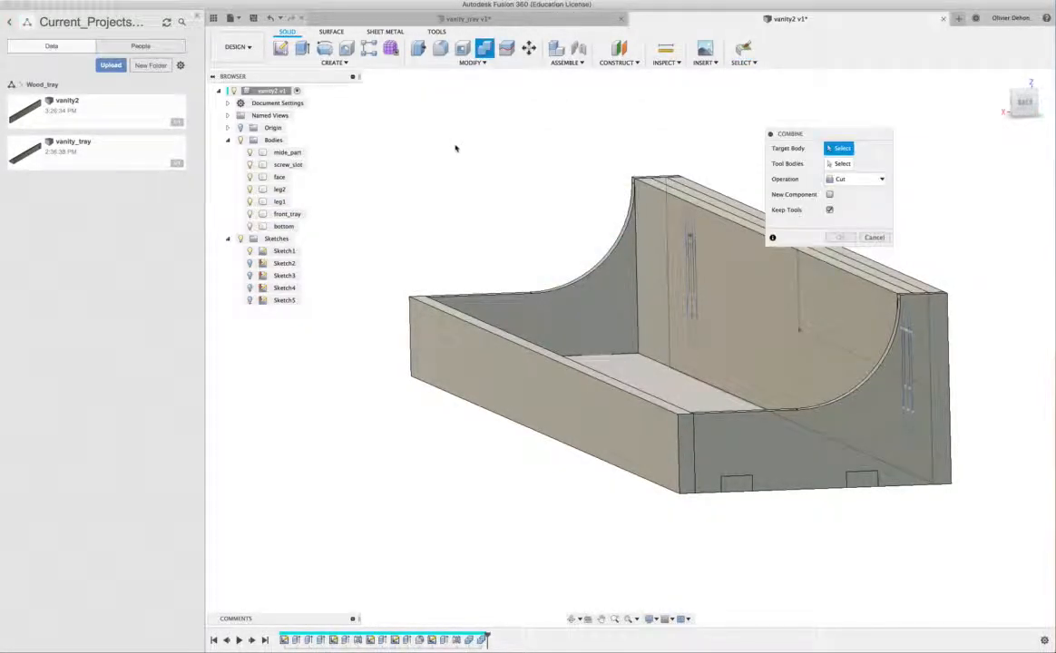
left_click(590, 310)
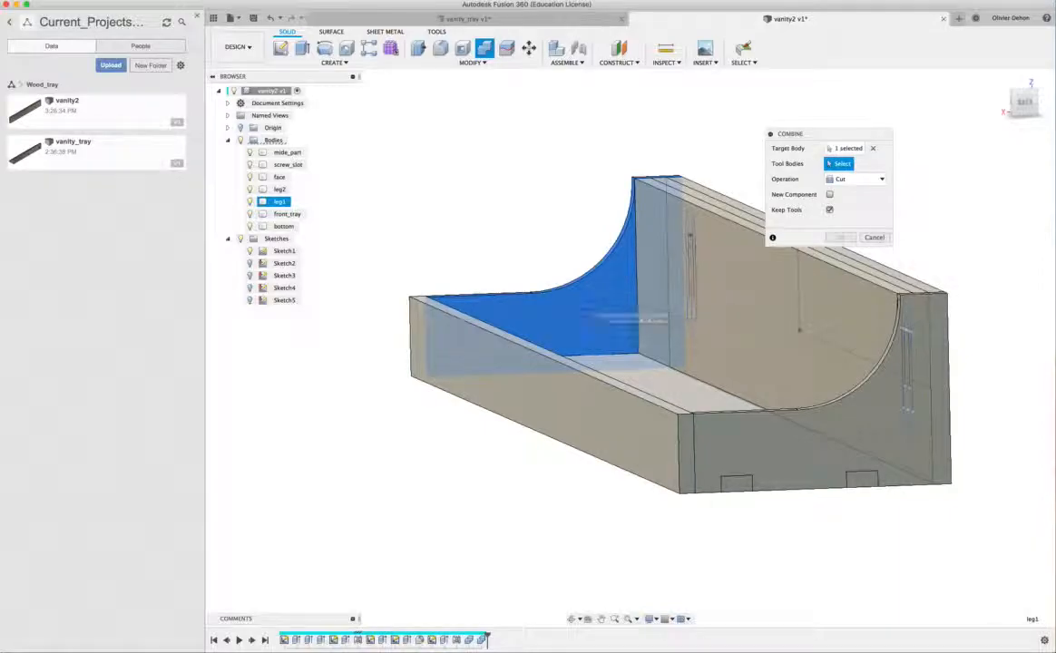
left_click(660, 392)
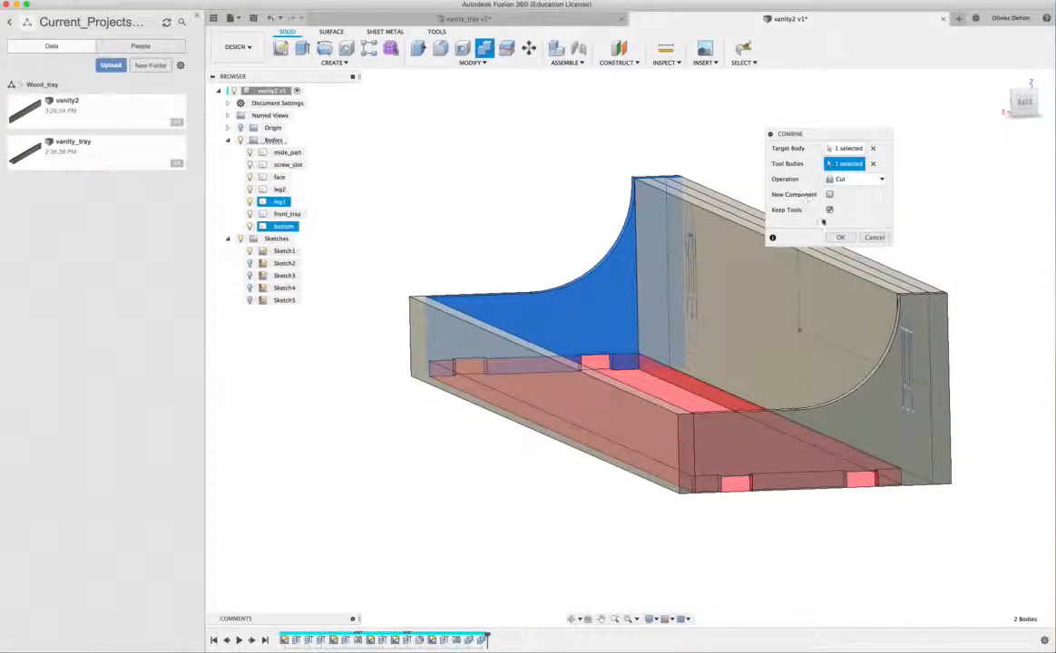
left_click(842, 239)
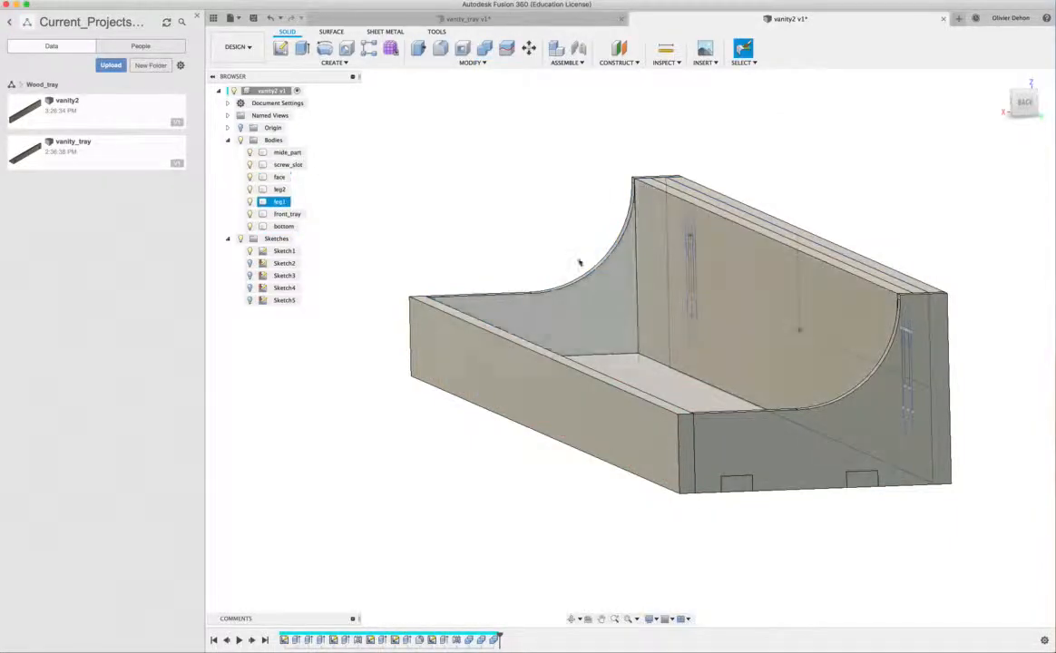
- Hide all sketches and the front_tray body to expose the front edge of the bottom panel
left_click(241, 239)
scroll(556, 203, "left", 5, "shift")
scroll(557, 203, "left", 3, "shift")
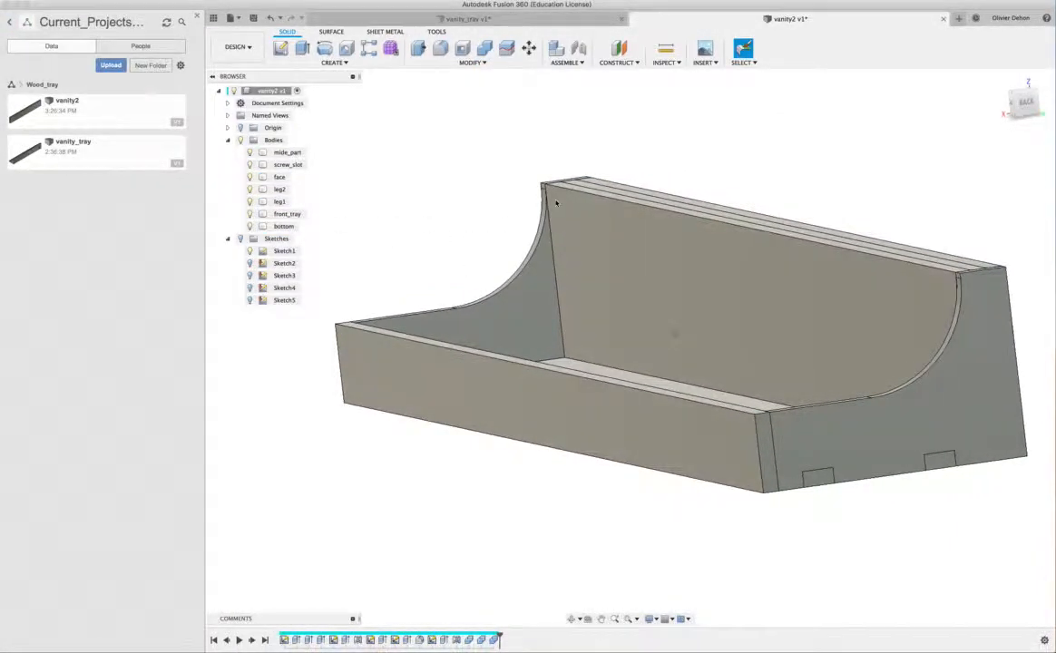
scroll(519, 309, "up", 4, "shift")
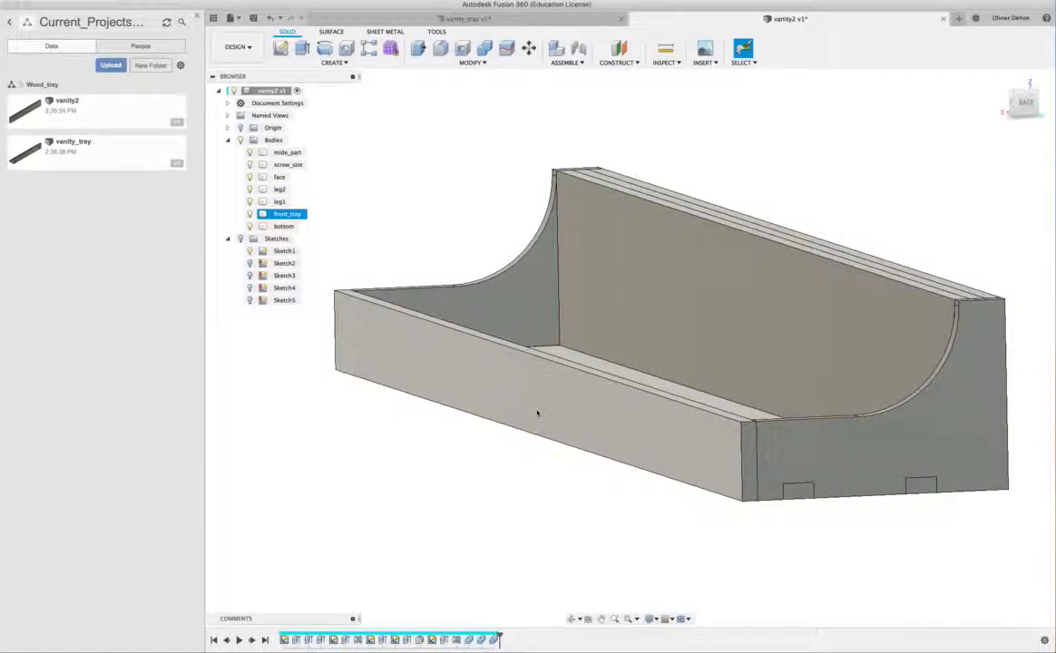
middle_click_drag(613, 418, 545, 417, "shift")
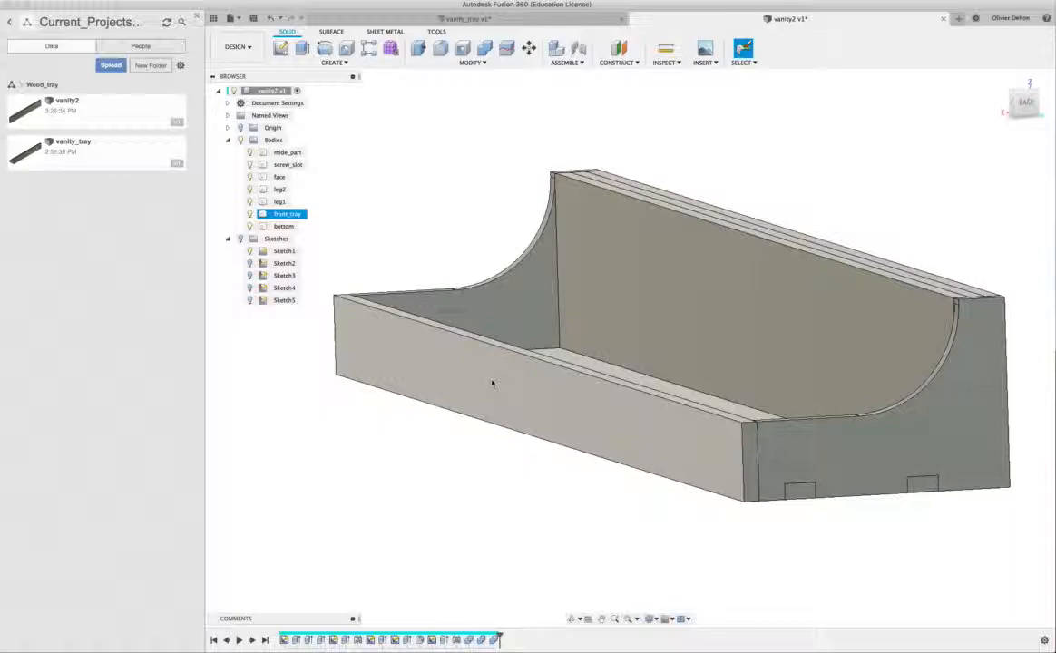
left_click(249, 216)
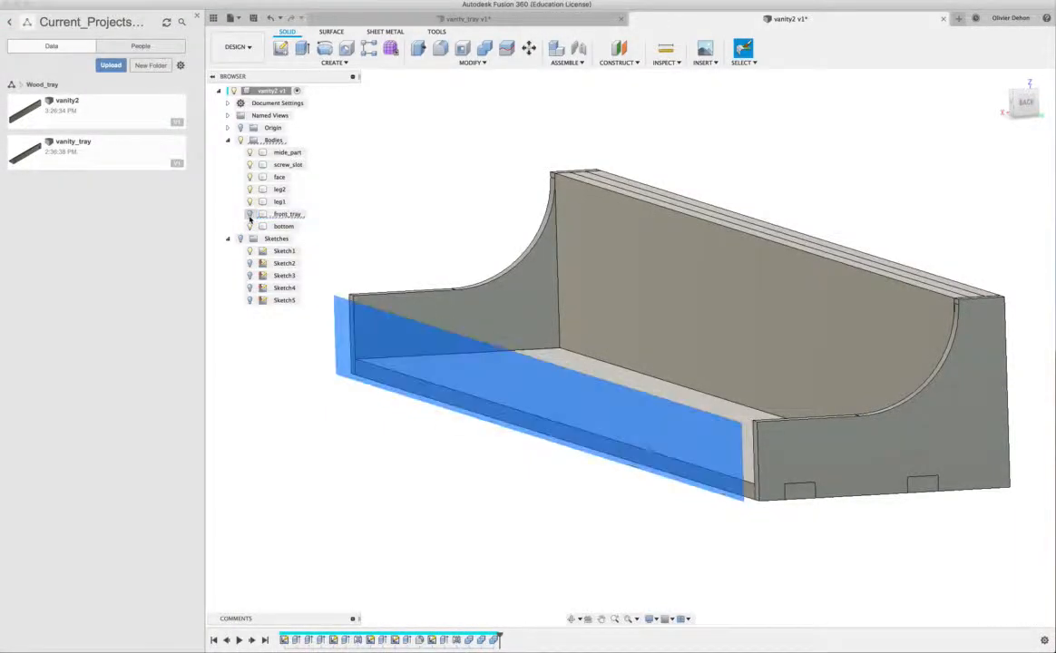
- Create a sketch on the long, narrow front edge face of the bottom panel
left_click(407, 387)
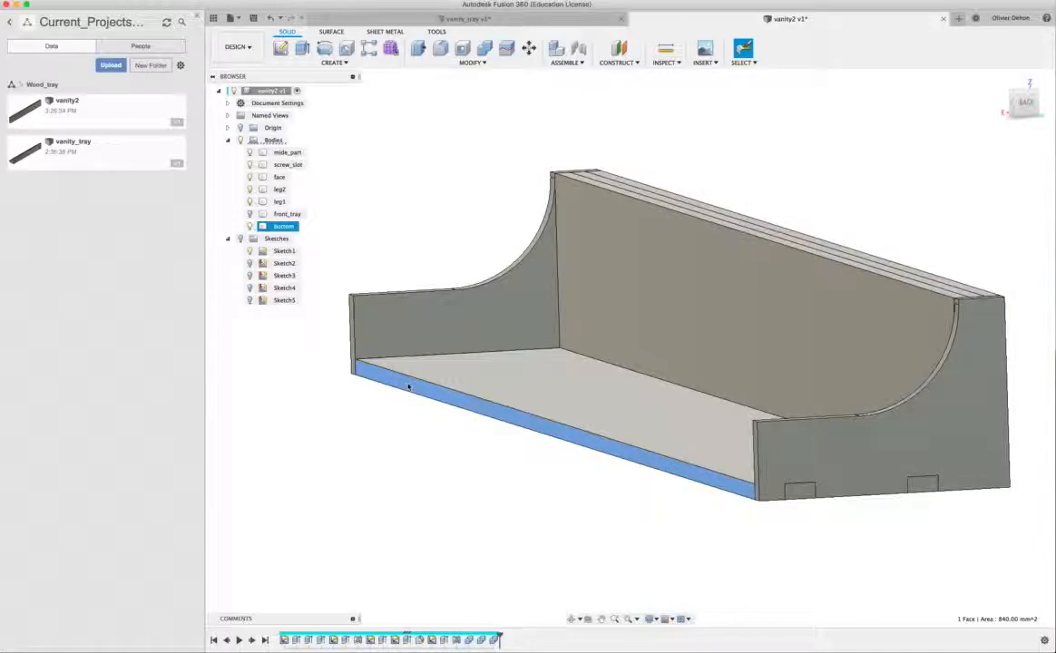
right_click(407, 383)
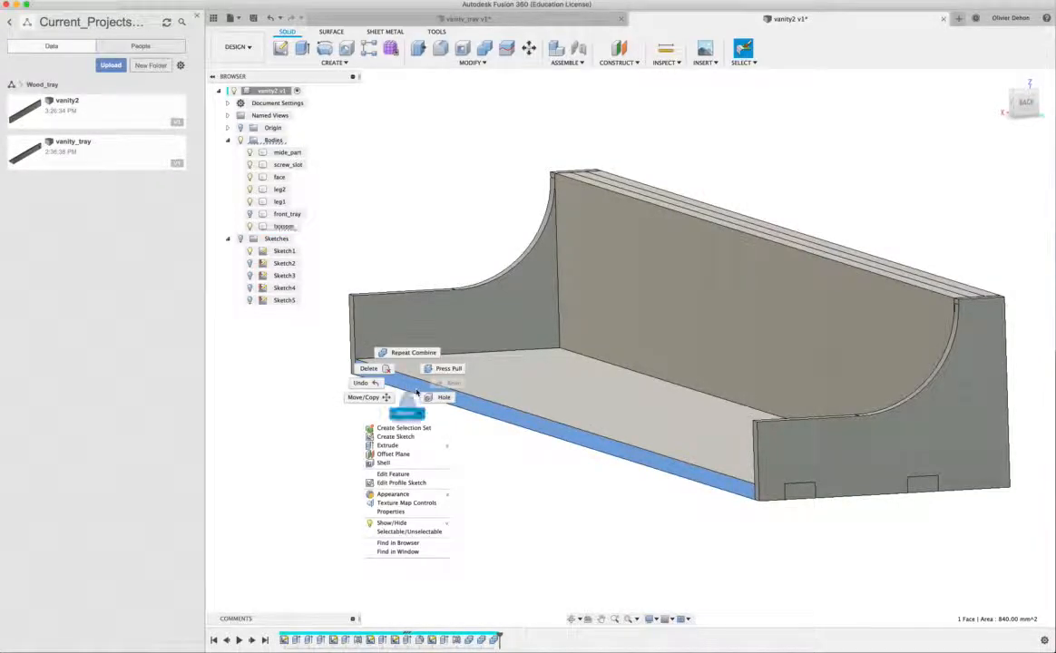
left_click(405, 438)
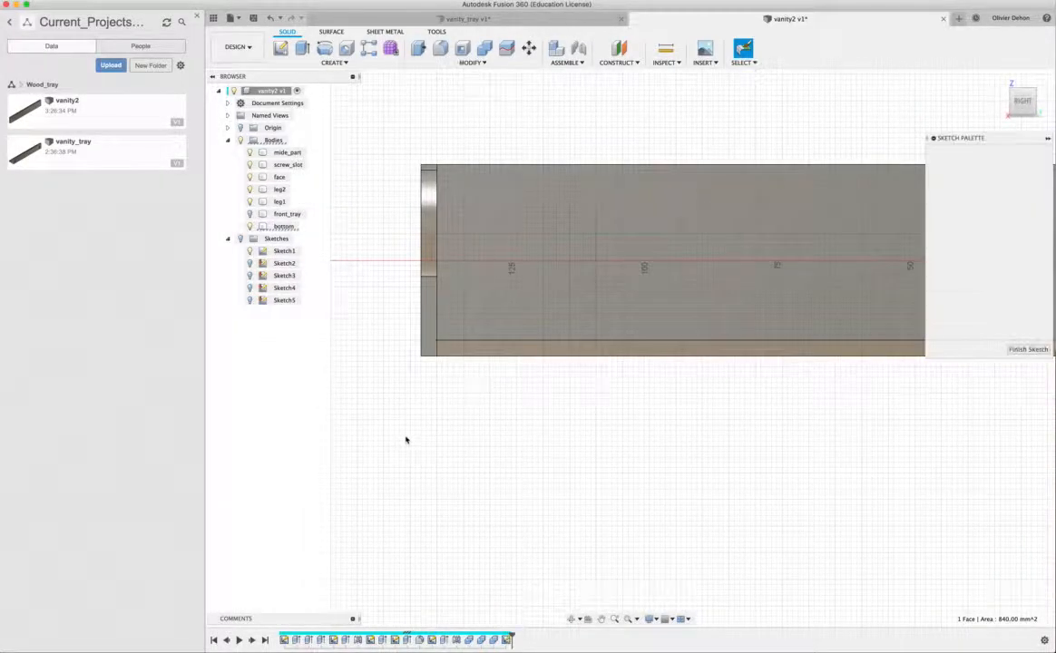
- Sketch two rectangles spanning the edge face's 3 mm height, about 11.6 mm wide near leg1 and about 9.8 mm wide near leg2
mouse_move(736, 449)
middle_mouse_down()
mouse_move(667, 452)
mouse_move(559, 497)
mouse_move(541, 449)
mouse_move(518, 443)
middle_mouse_up()
scroll(559, 497, "down", 4)
scroll(579, 491, "up", 1)
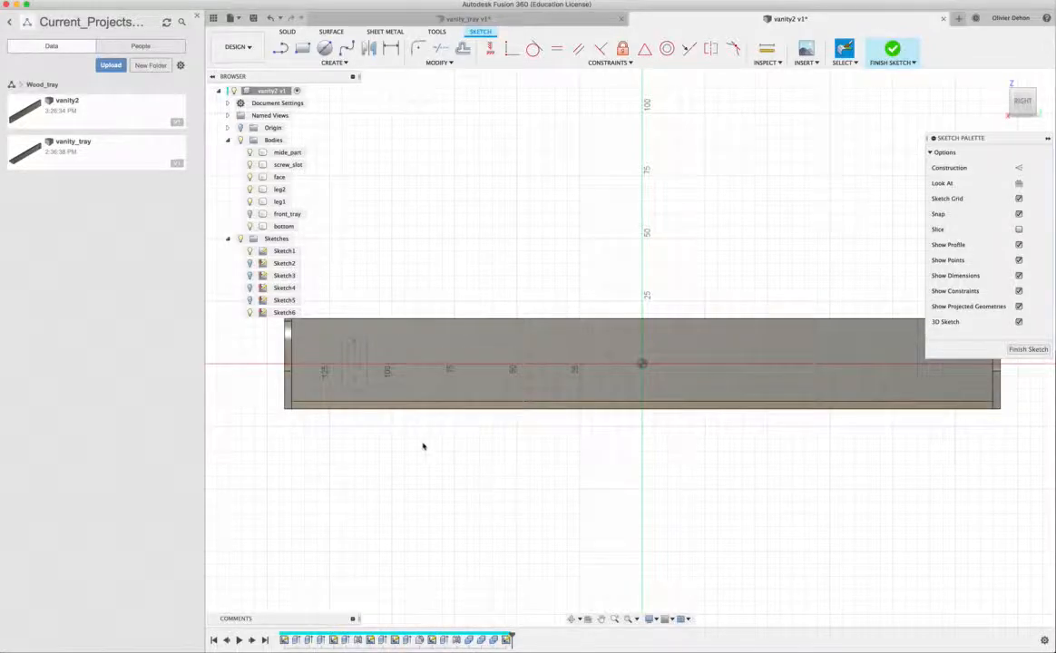
key("r")
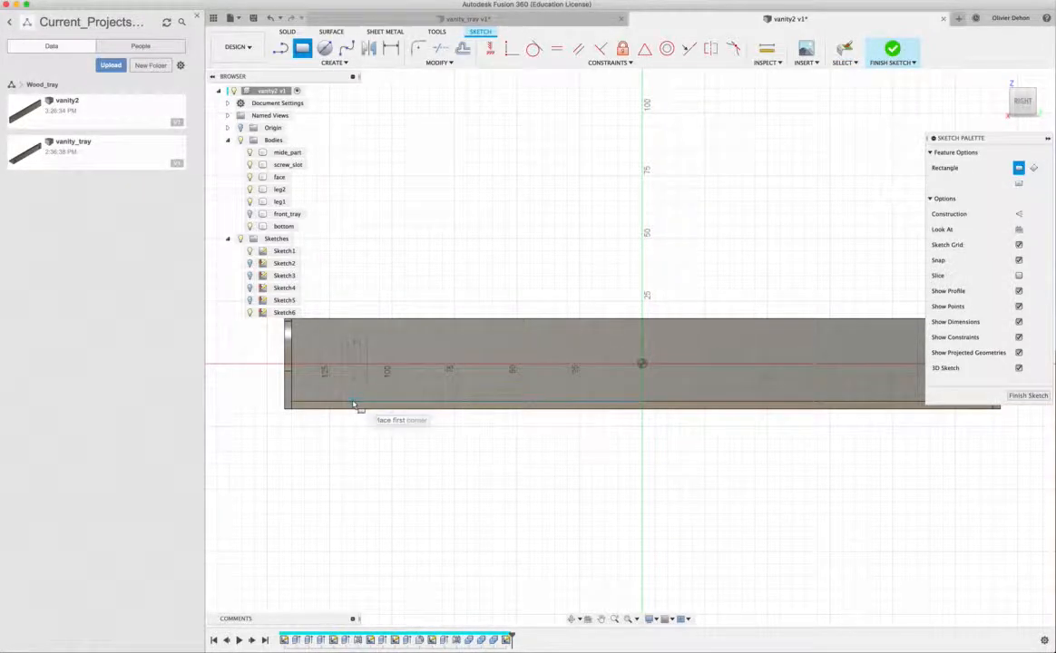
left_click(347, 405)
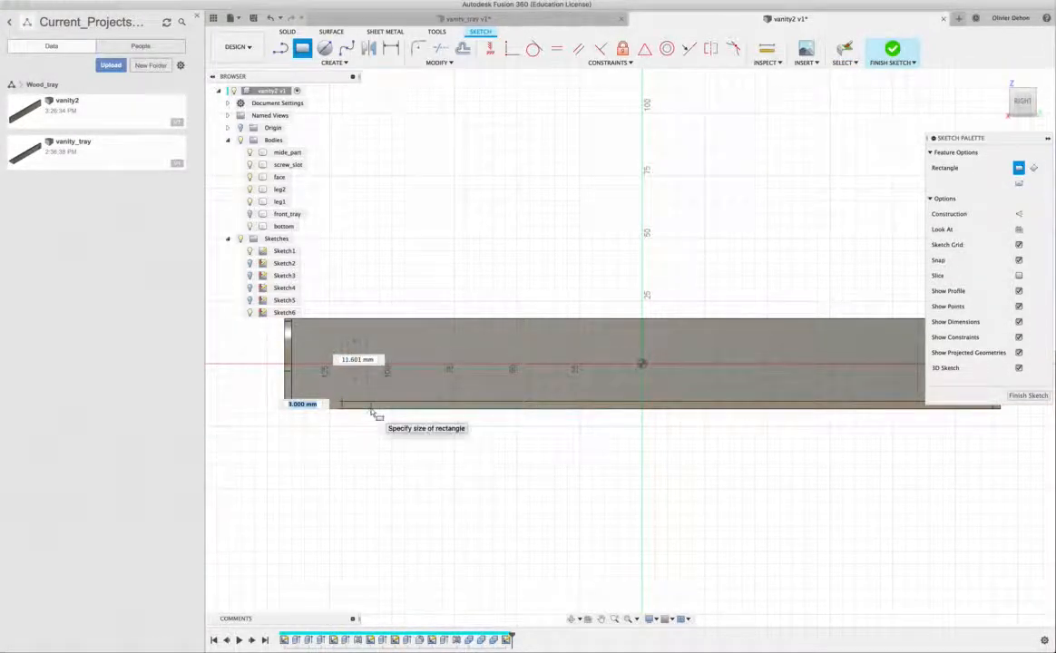
left_click(371, 410)
left_click(876, 402)
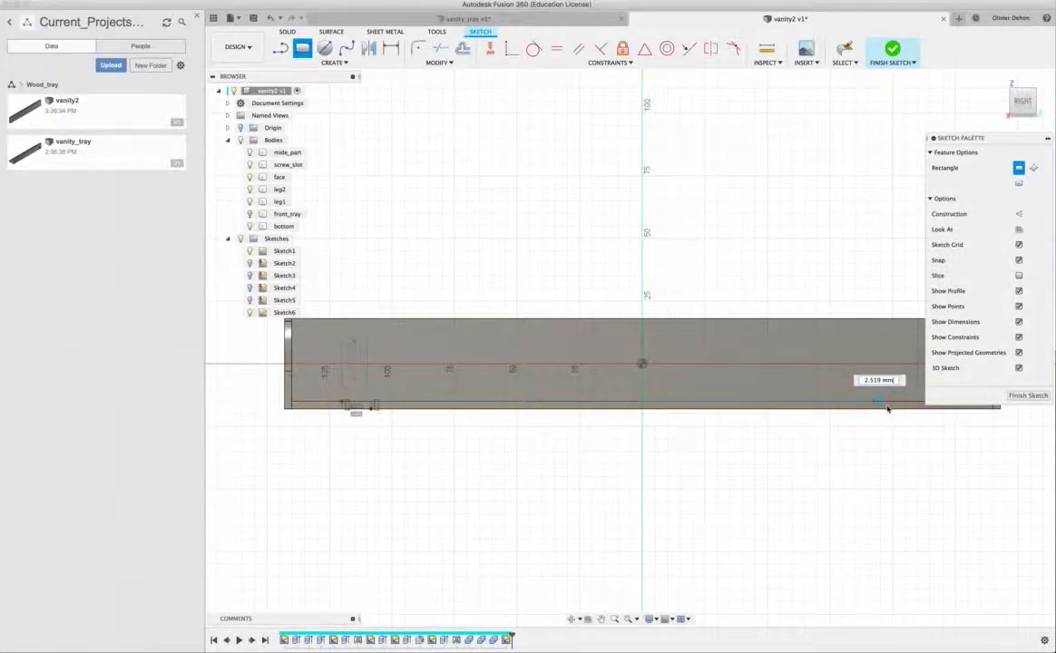
left_click(902, 415)
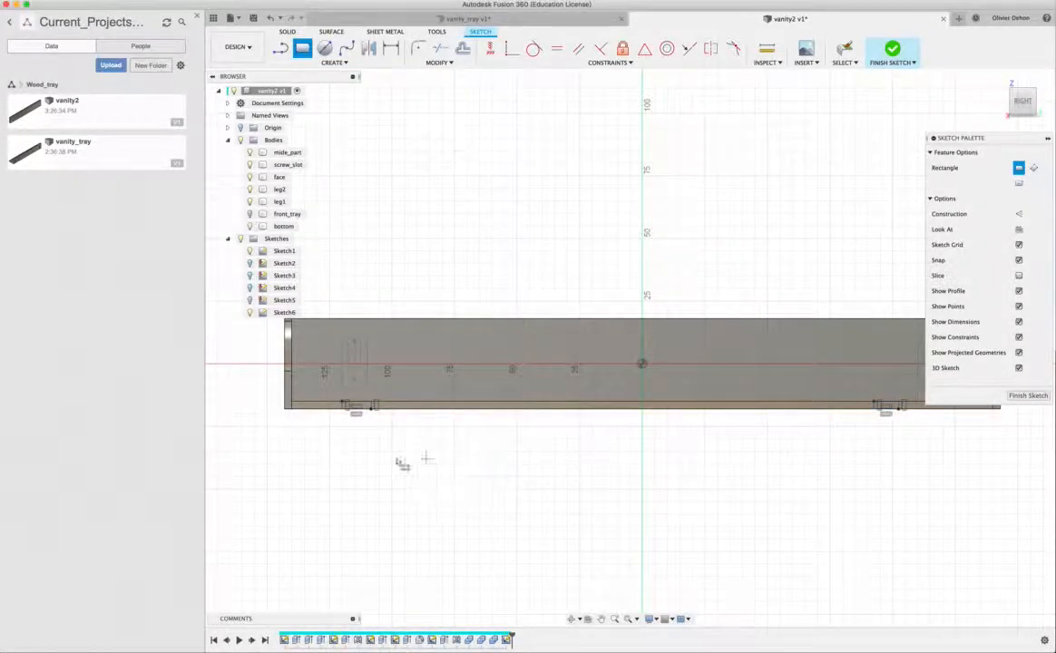
scroll(278, 456, "up", 5)
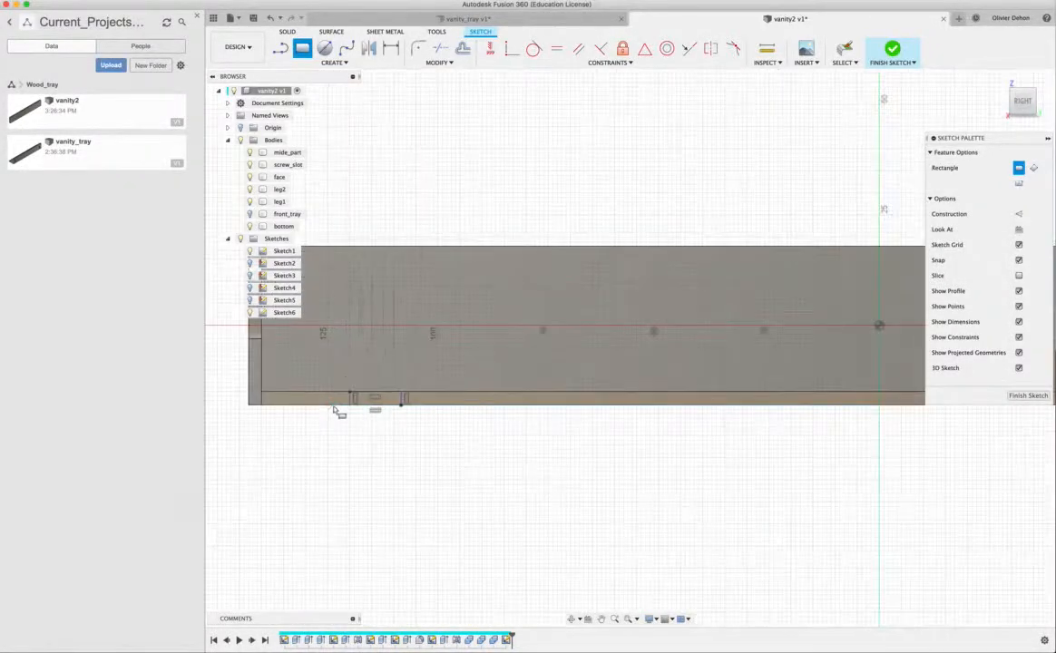
key("Escape")
- Dimension the width of the tab rectangle near leg1 to 10 mm
scroll(337, 421, "up", 2)
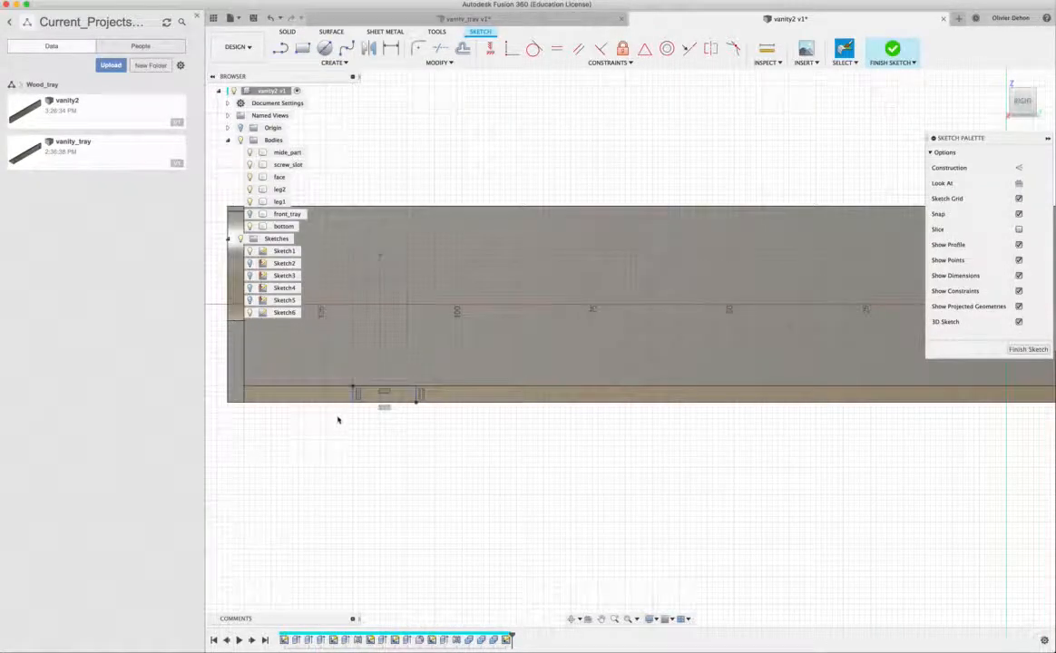
key("d")
left_click(353, 396)
left_click(417, 396)
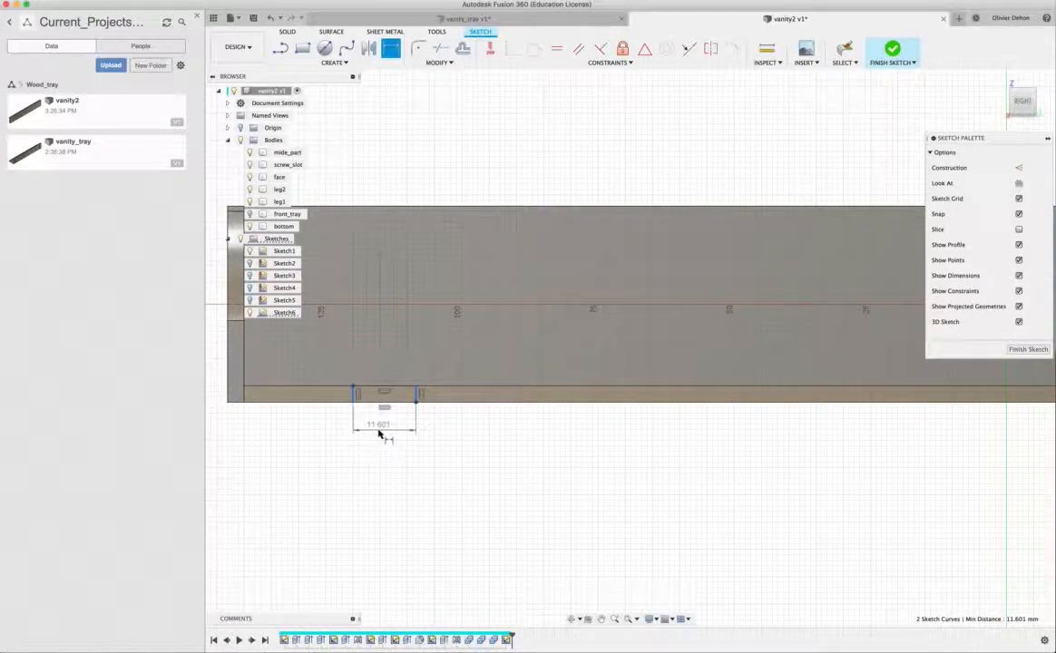
left_click(380, 433)
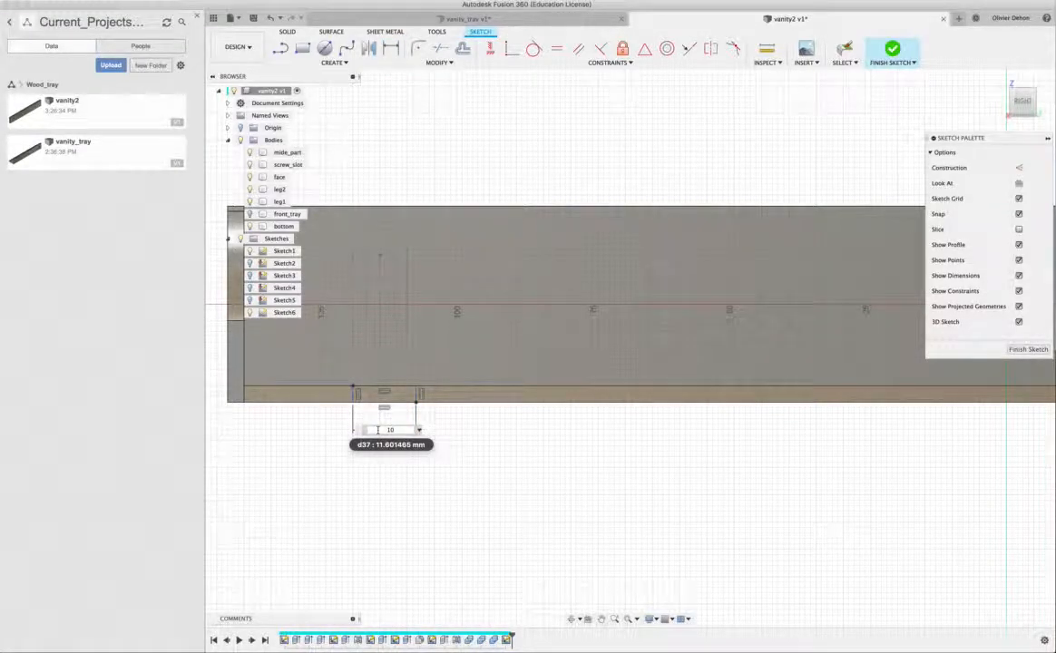
key("Return")
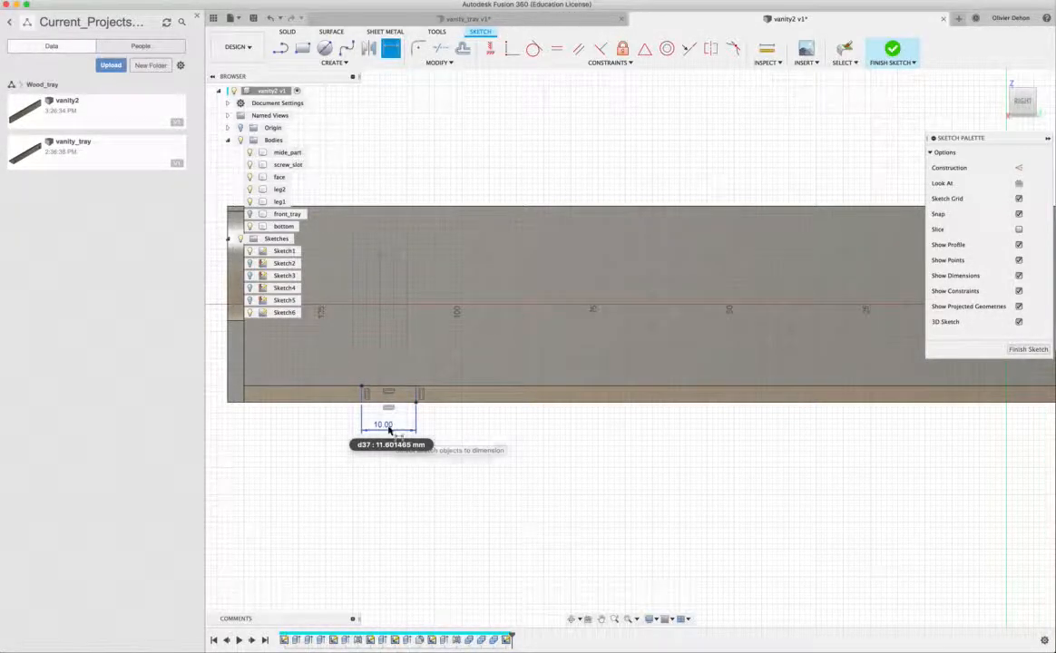
- Dimension the distance from the bottom panel's leg1 end to the near side of the tab rectangle as 10 mm
left_click(244, 396)
left_click(363, 394)
left_click(289, 422)
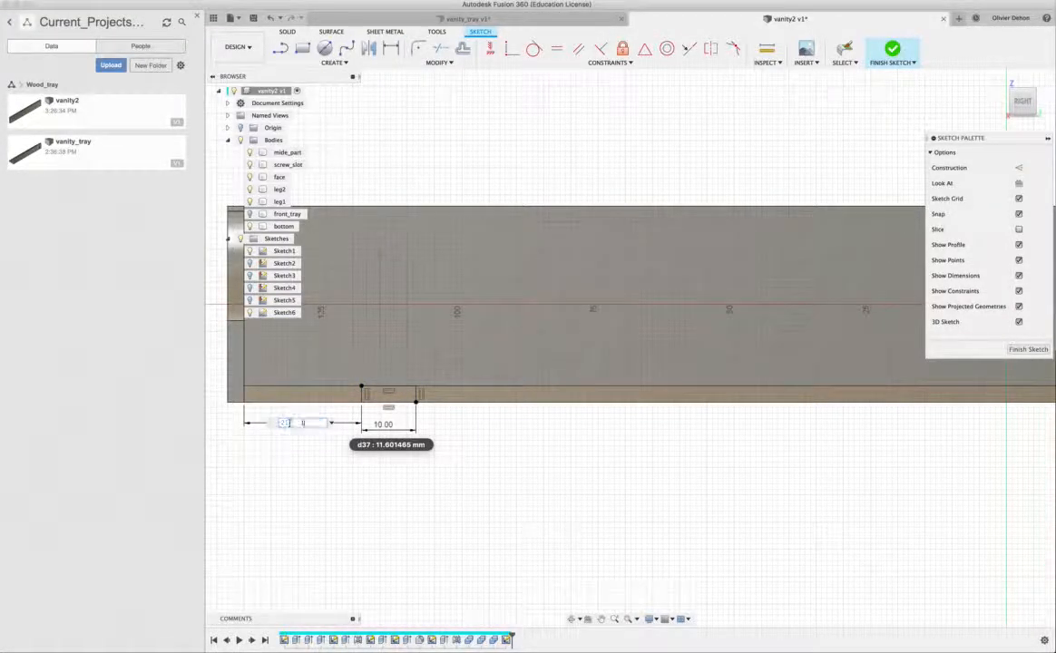
type("10")
key("Return")
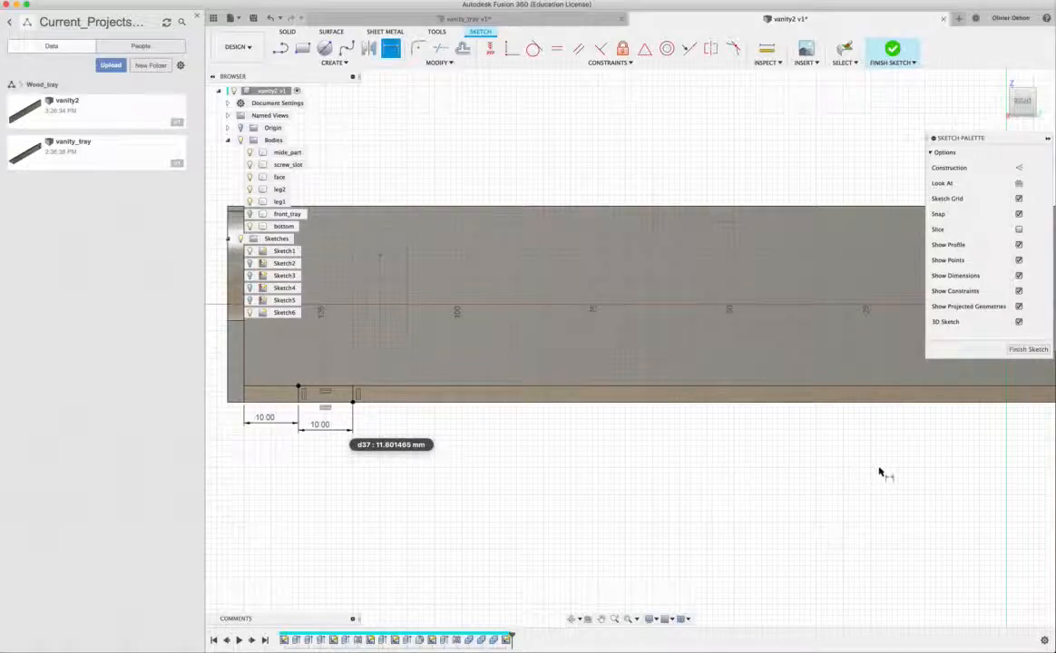
- Dimension the width of the tab rectangle near leg2 to 10 mm
scroll(919, 475, "down", 2)
mouse_move(919, 476)
middle_mouse_down()
mouse_move(582, 507)
mouse_move(437, 489)
middle_mouse_up()
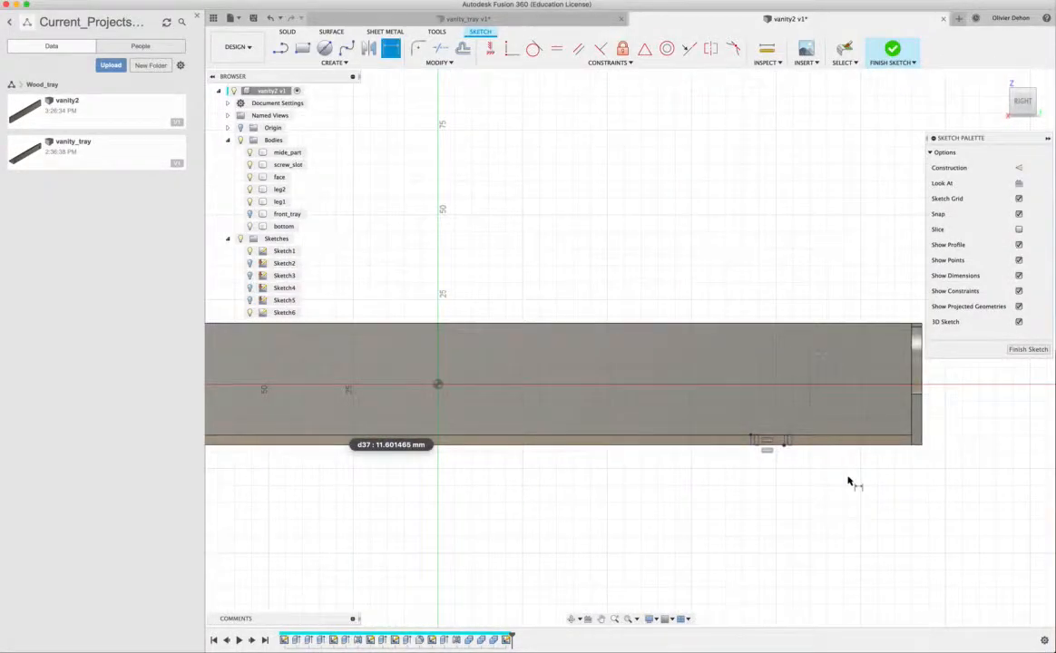
scroll(848, 483, "up", 2)
scroll(848, 483, "up", 1)
left_click(645, 403)
left_click(716, 405)
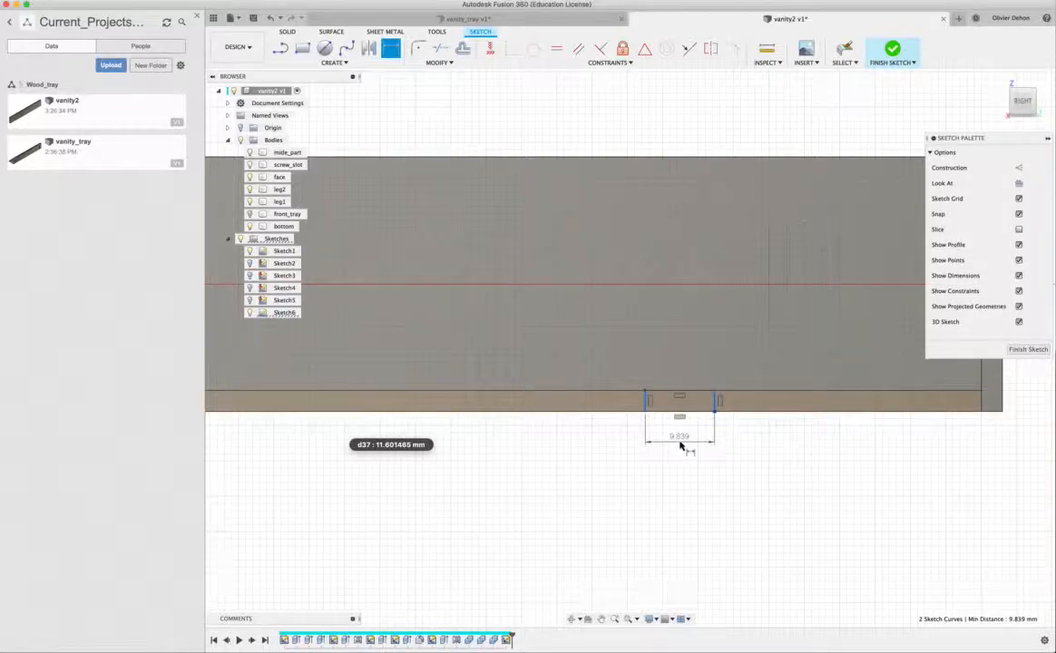
left_click(681, 443)
key("Return")
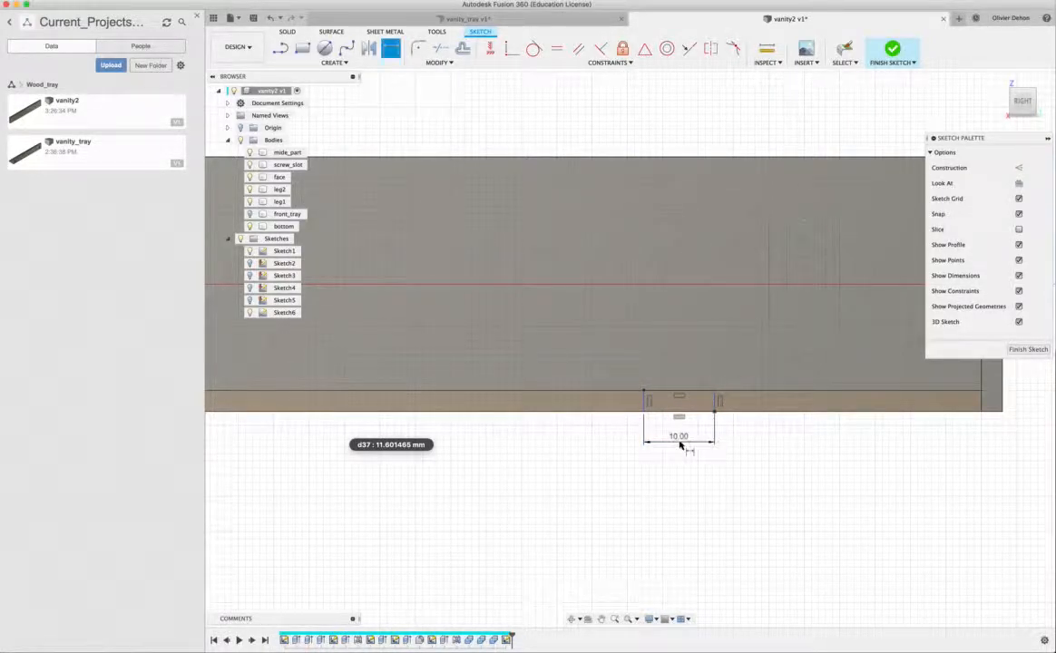
- Dimension the distance from the bottom panel's leg2 end to the near side of the tab rectangle as 10 mm and finish the sketch
left_click(715, 402)
left_click(977, 403)
left_click(850, 438)
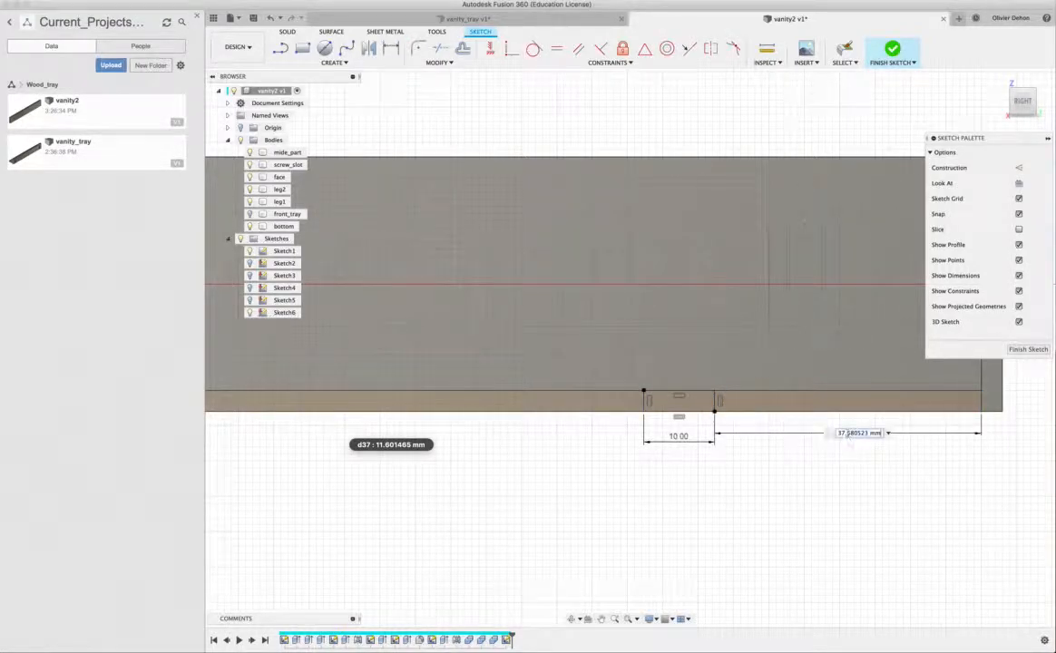
type("10")
key("Return")
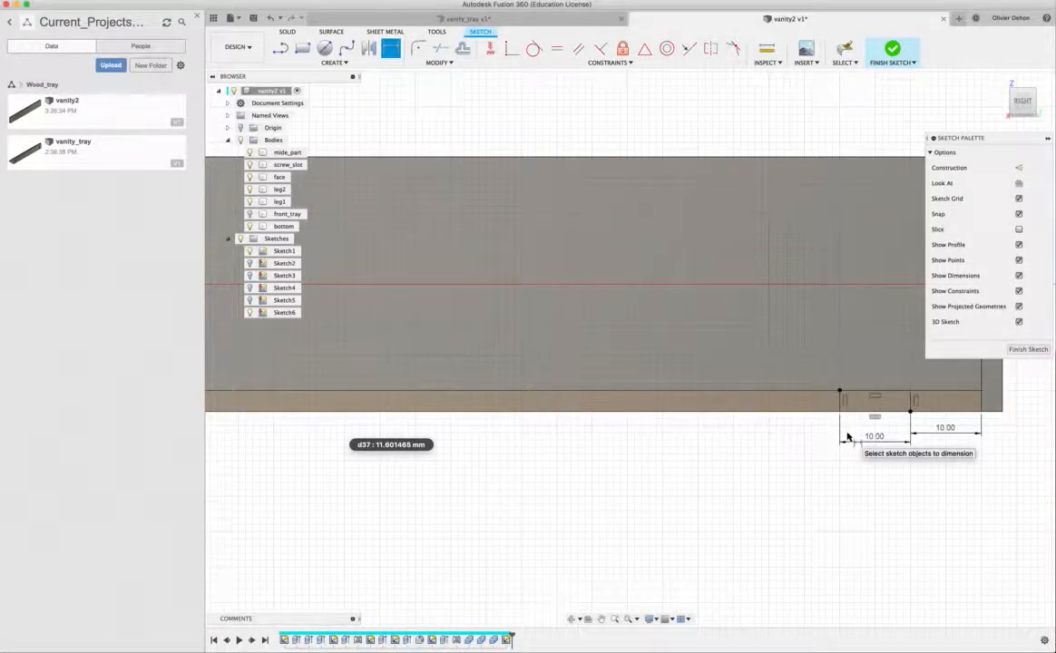
left_click(1028, 351)
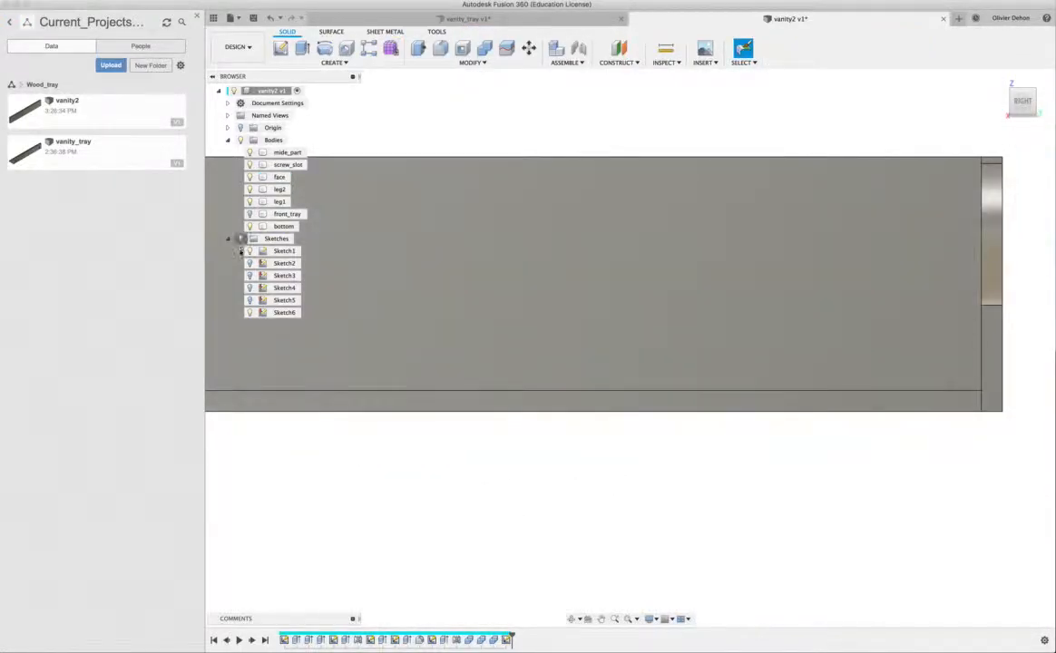
- Extrude both tab rectangles 3 mm outward from the bottom panel's long edge as new bodies
left_click(241, 240)
middle_click_drag(241, 303, 329, 356, "shift")
left_click(360, 357)
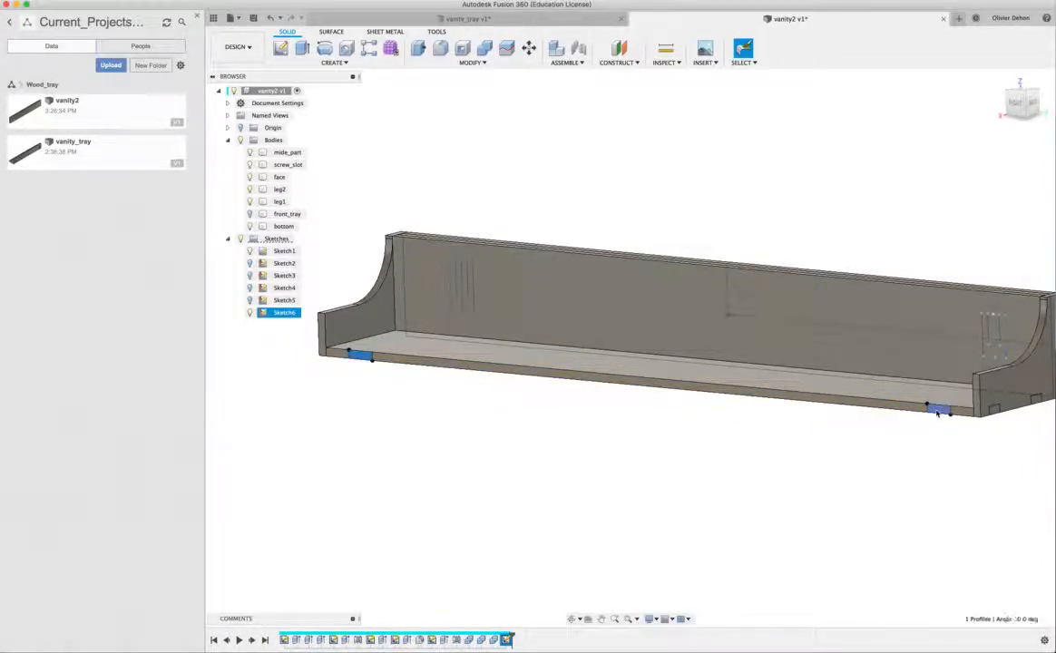
key("e")
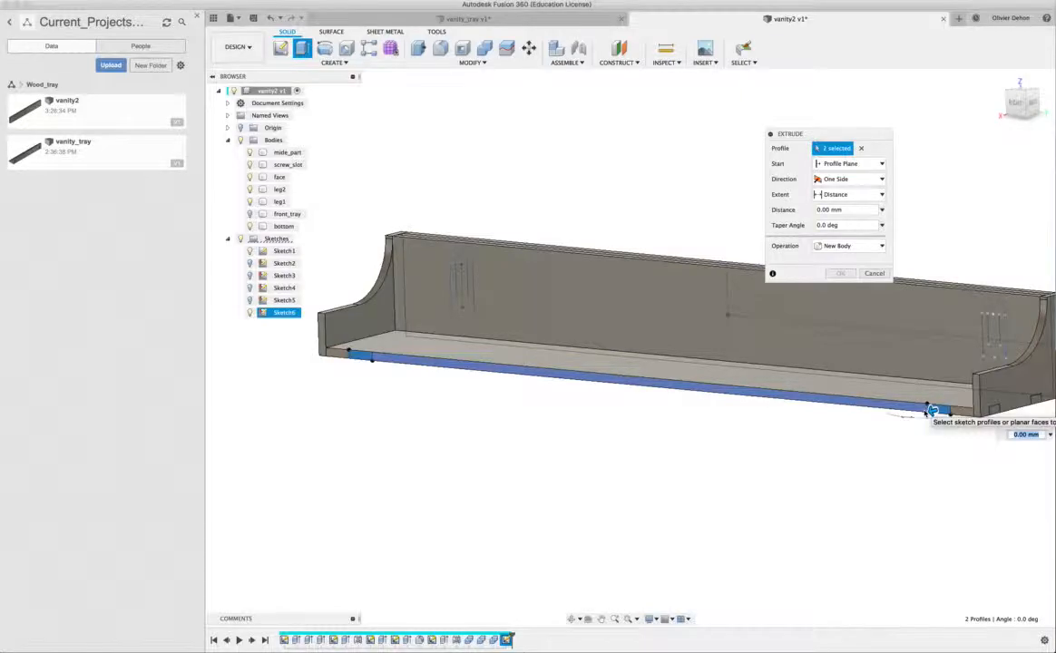
type("3")
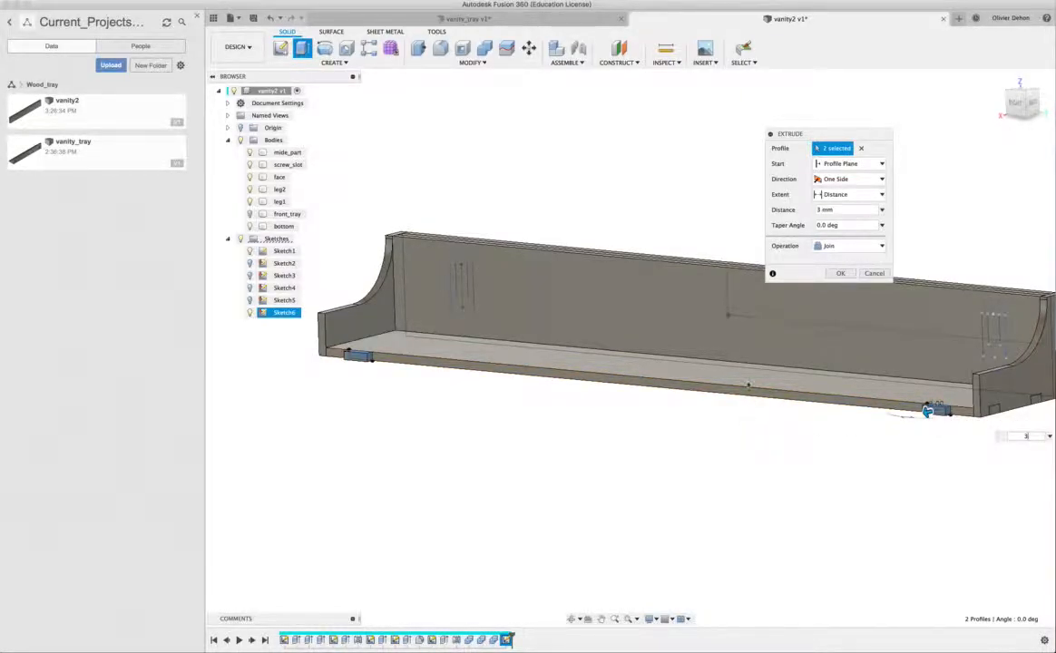
left_click(849, 246)
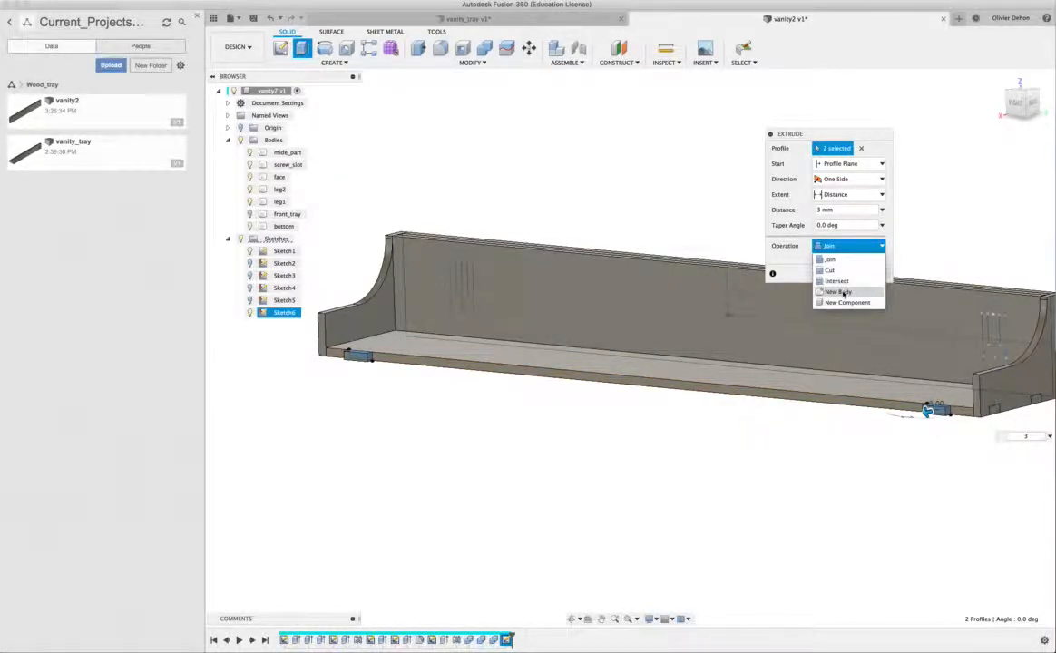
left_click(844, 292)
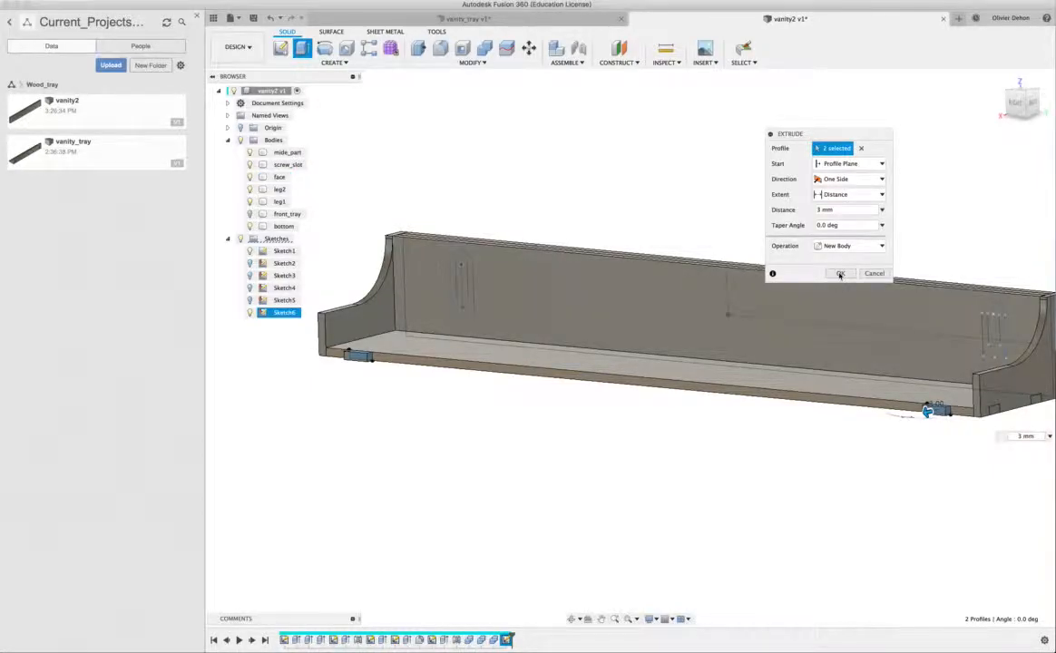
left_click(840, 273)
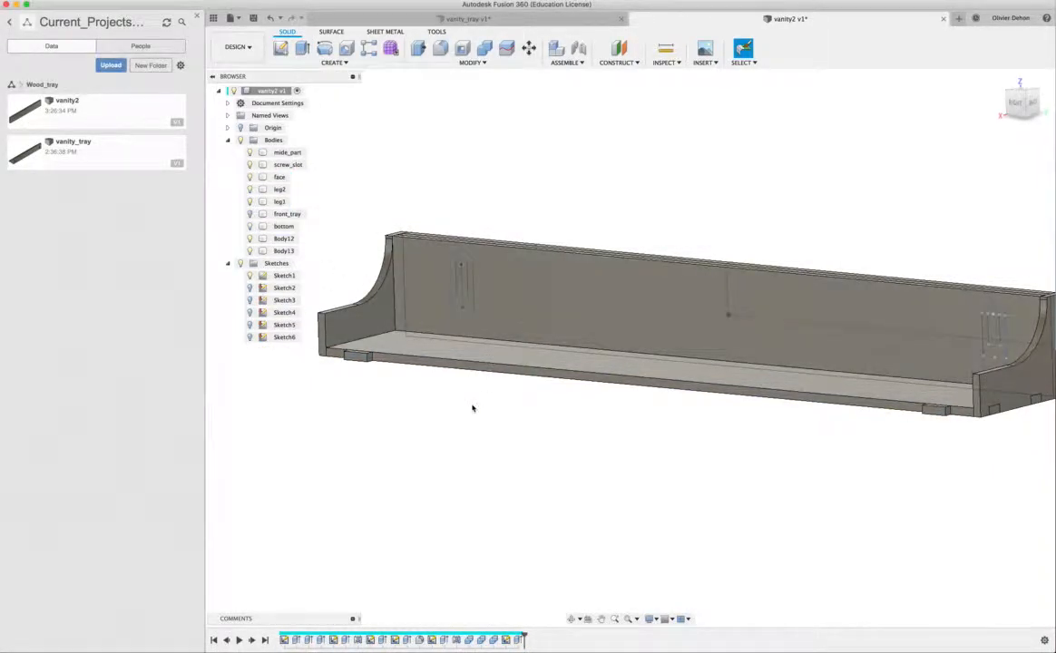
left_click(372, 345)
left_click(397, 141)
left_click(340, 63)
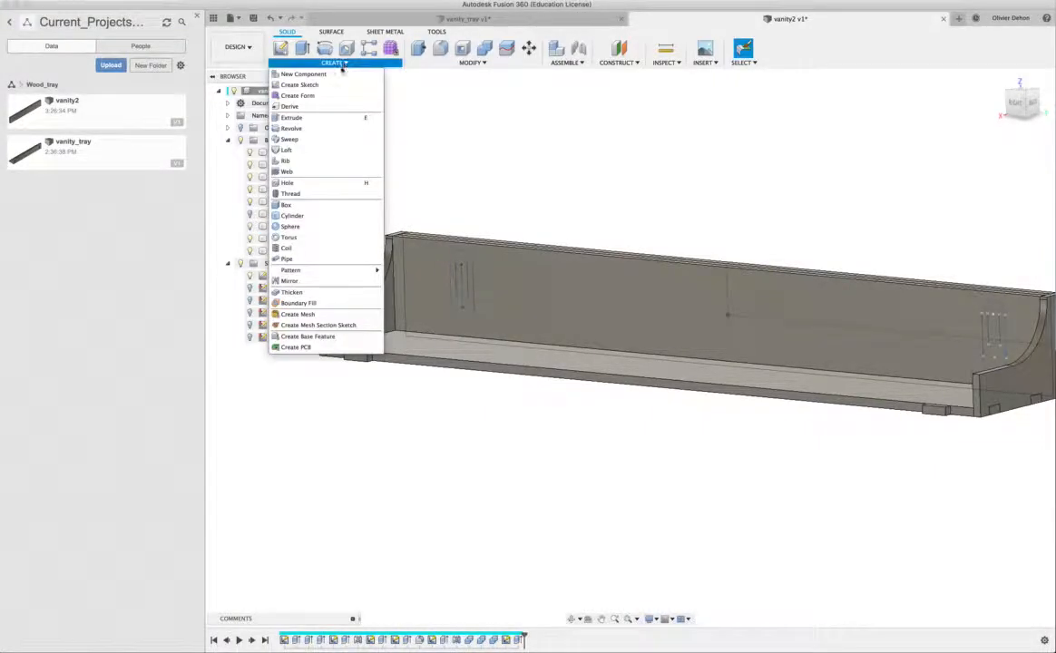
left_click(289, 281)
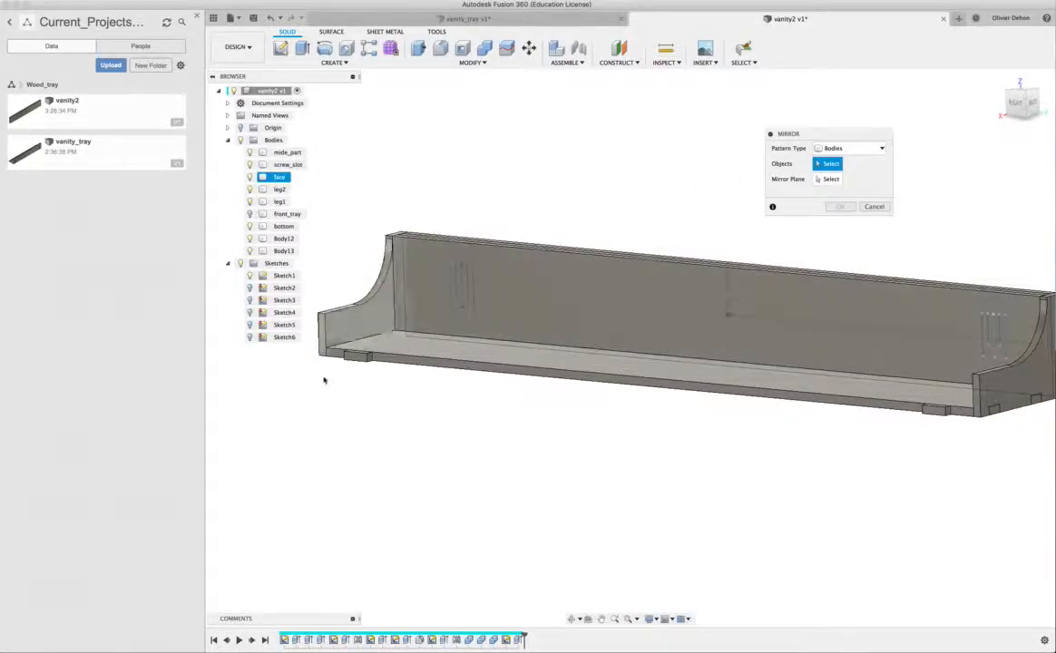
left_click(939, 414)
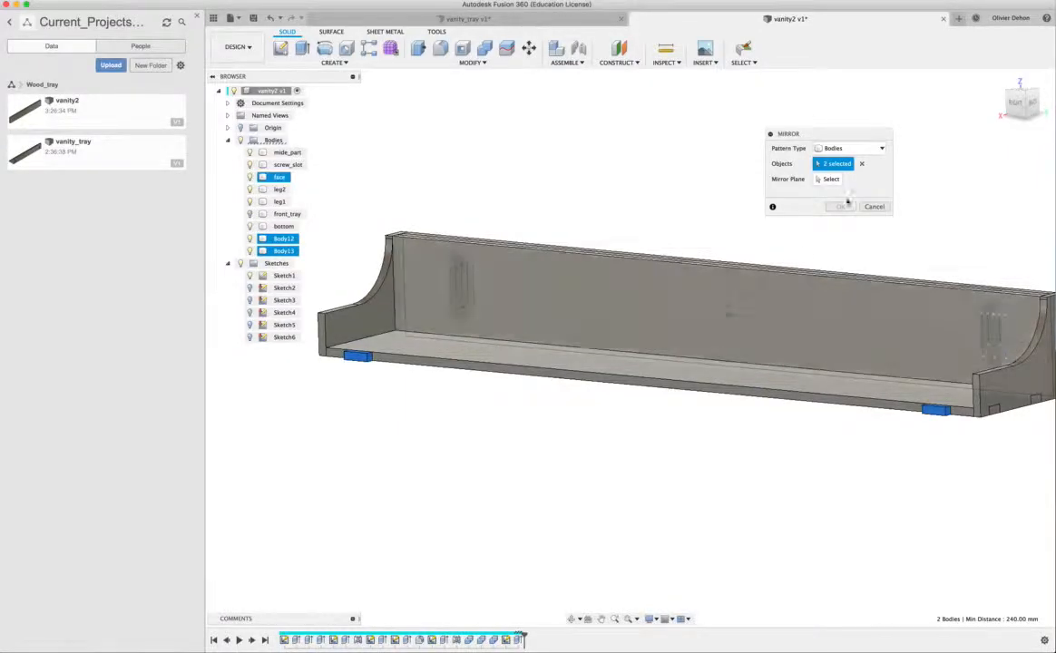
left_click(875, 207)
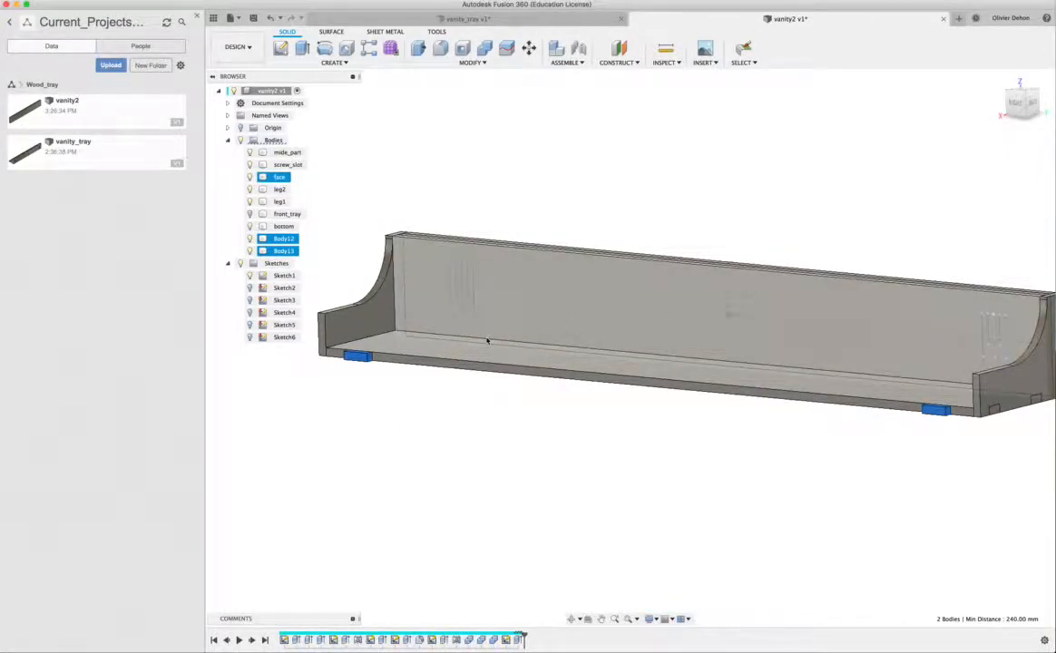
key("Escape")
- Hide the face, screw_slot and mide_part bodies to expose the bottom panel's far long edge
middle_click_drag(462, 354, 690, 325, "shift")
left_click(385, 260)
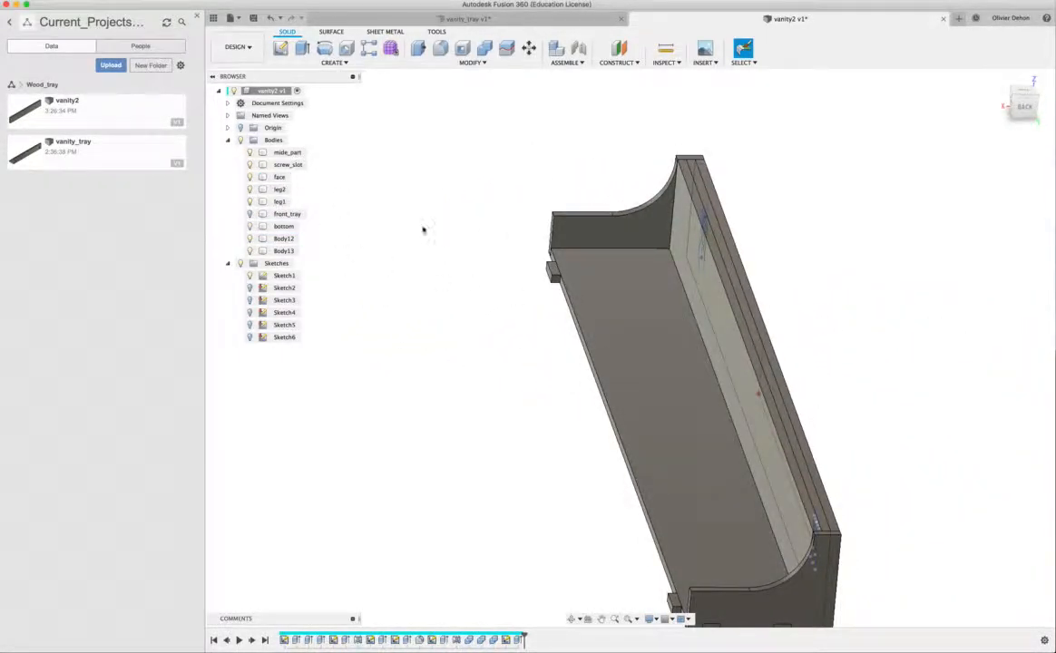
left_click(722, 314)
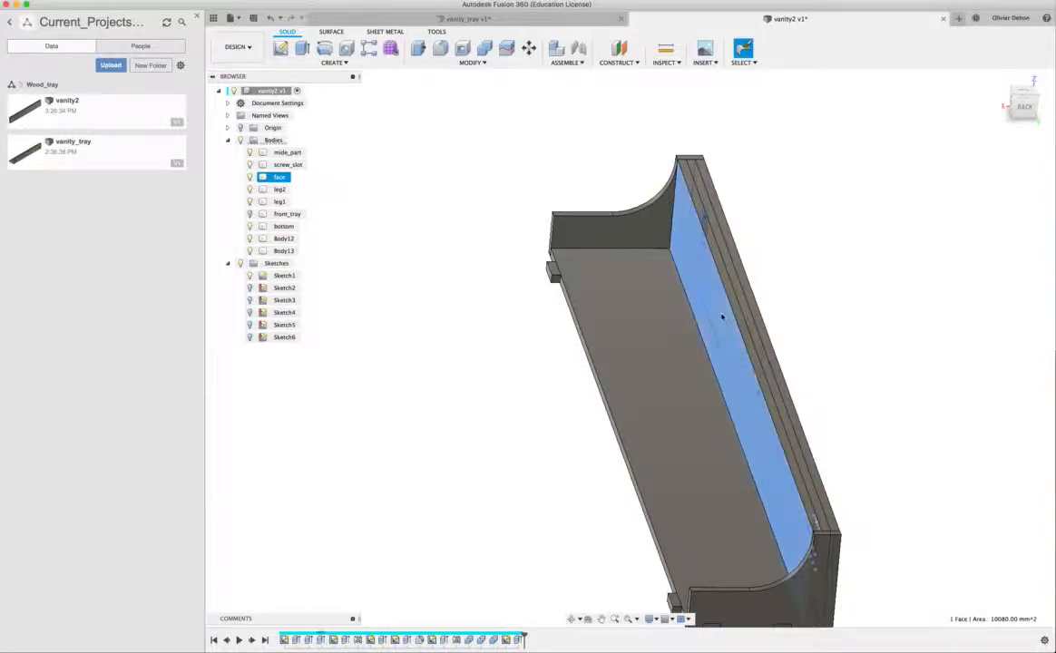
left_click(251, 177)
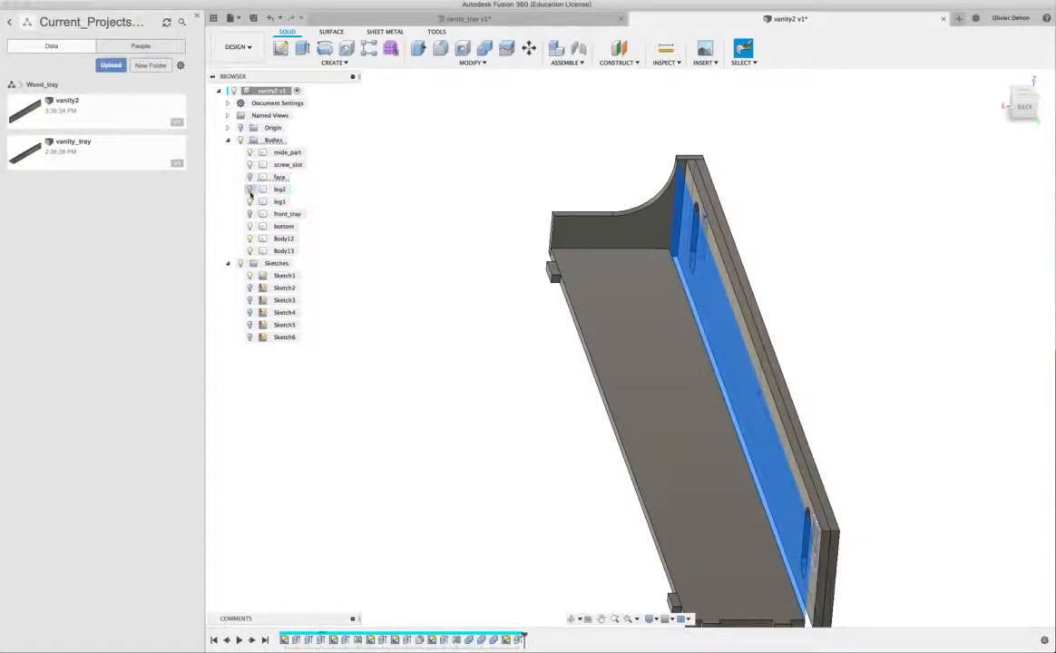
left_click(251, 190)
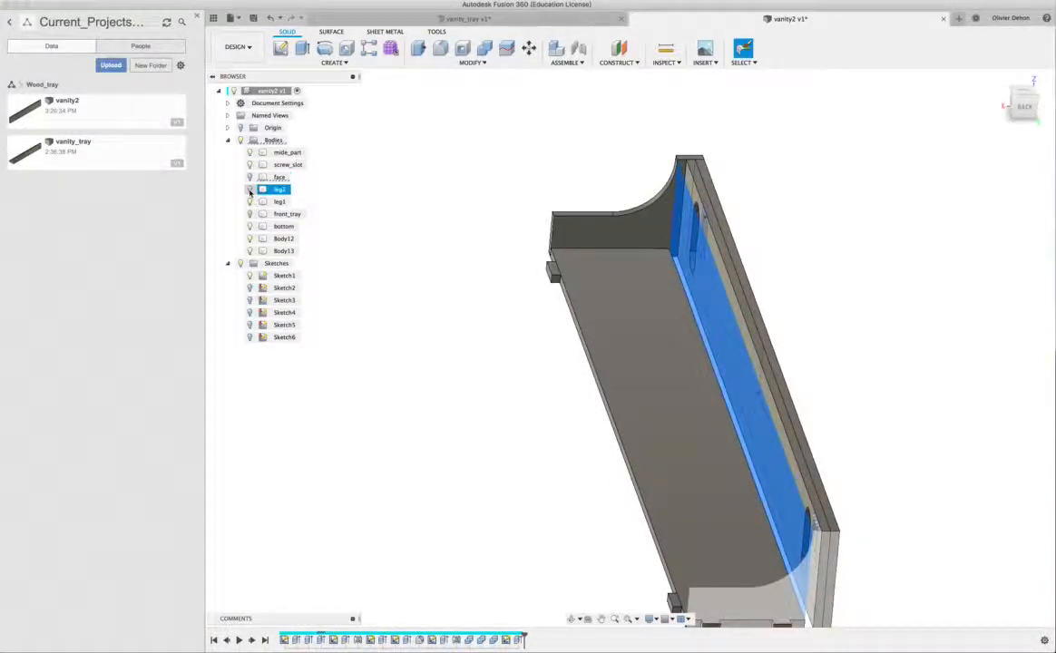
left_click(251, 190)
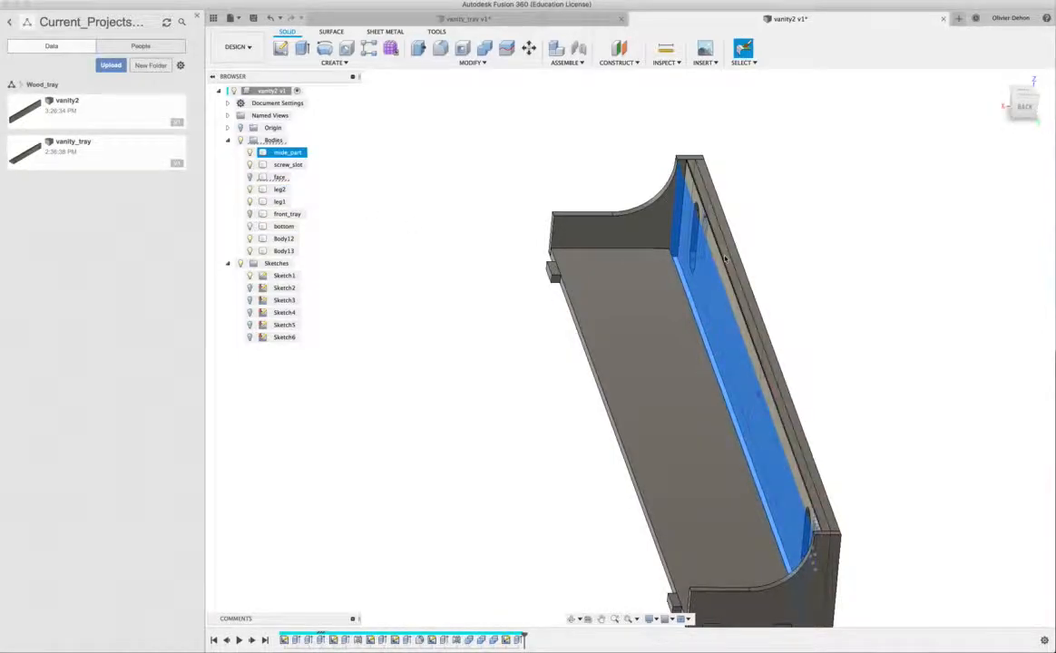
left_click(725, 259)
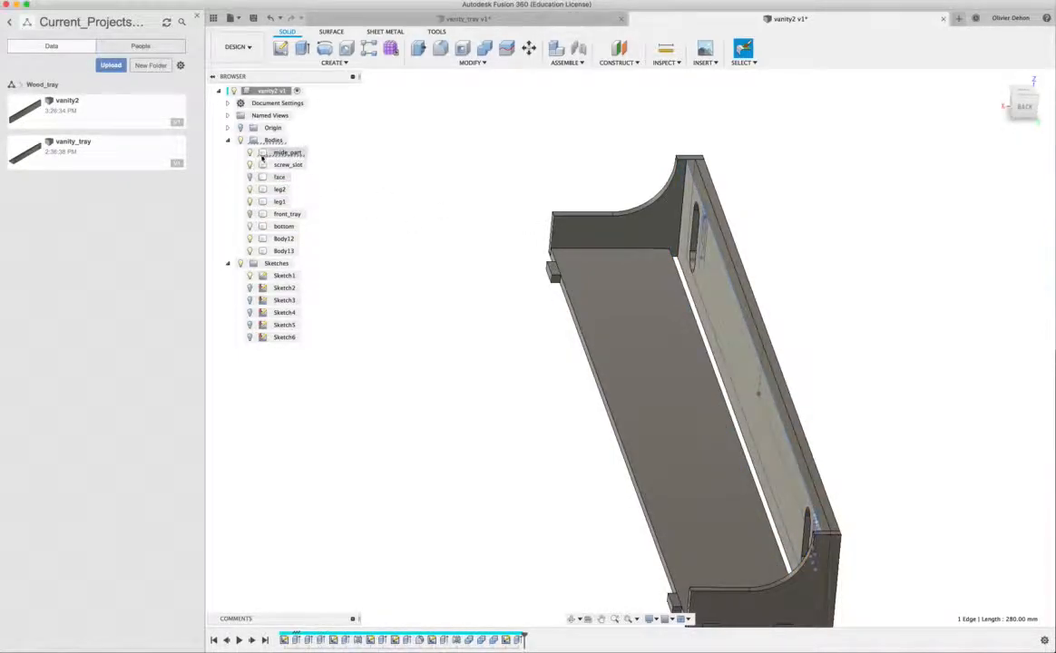
left_click(249, 154)
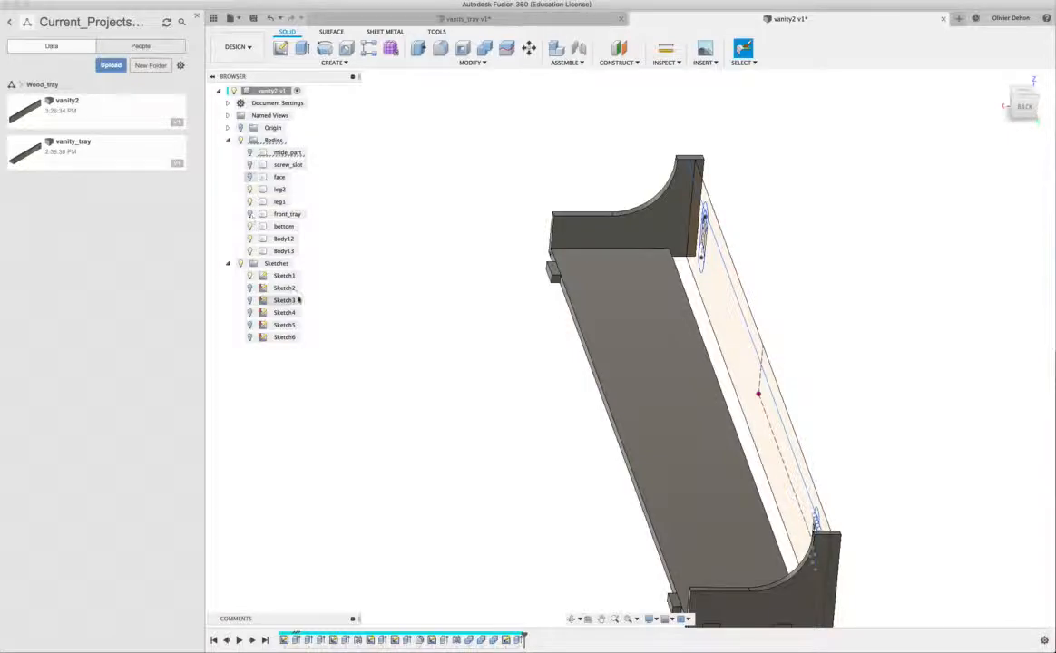
- Construct a midplane between the two long edge faces of the bottom panel
middle_click_drag(408, 307, 613, 335, "shift")
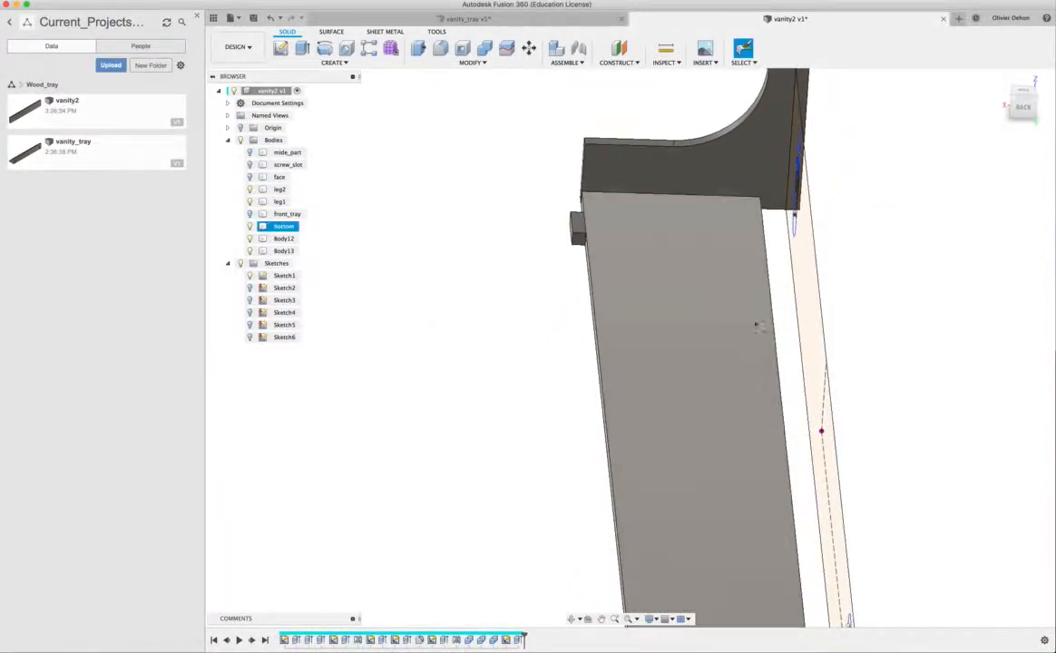
middle_click_drag(725, 340, 708, 334, "shift")
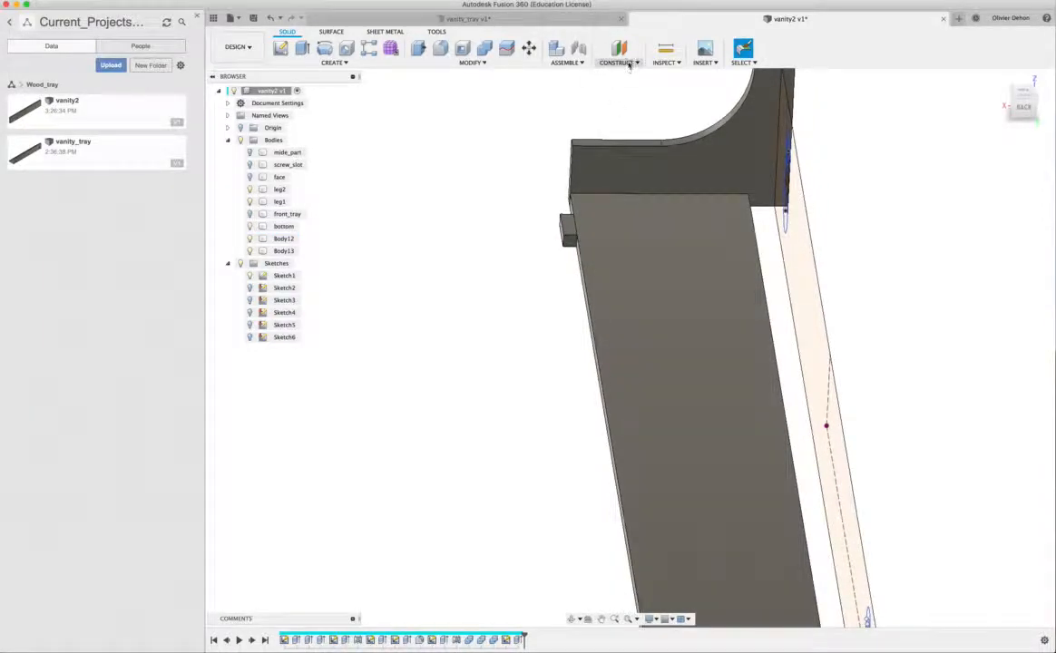
left_click(629, 64)
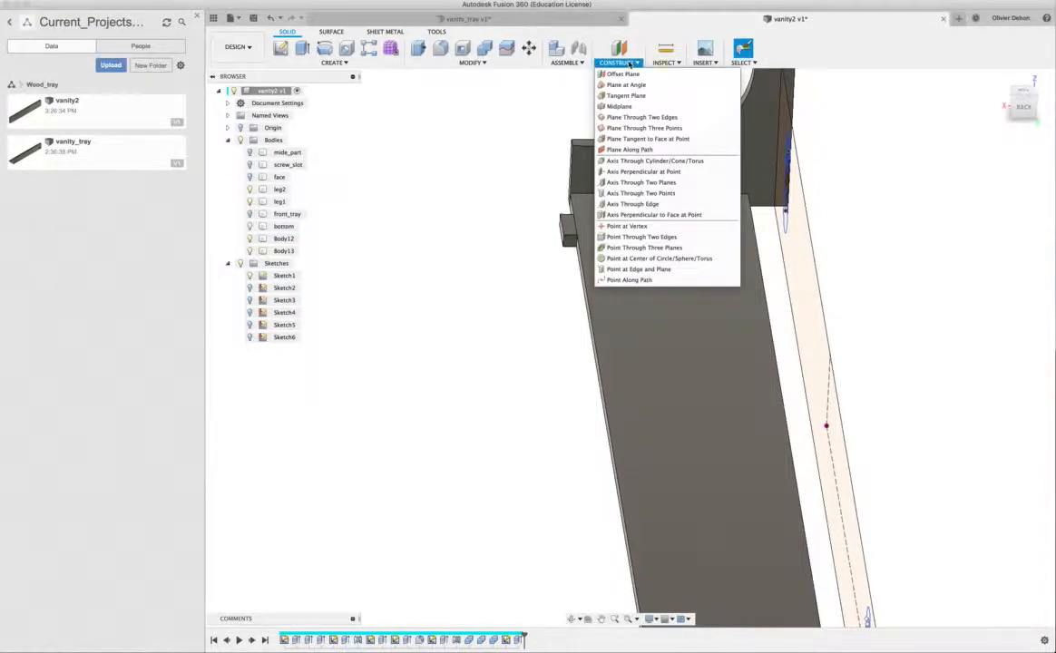
left_click(626, 110)
middle_click_drag(532, 304, 688, 168, "shift")
left_click(595, 348)
left_click(715, 336)
left_click(841, 196)
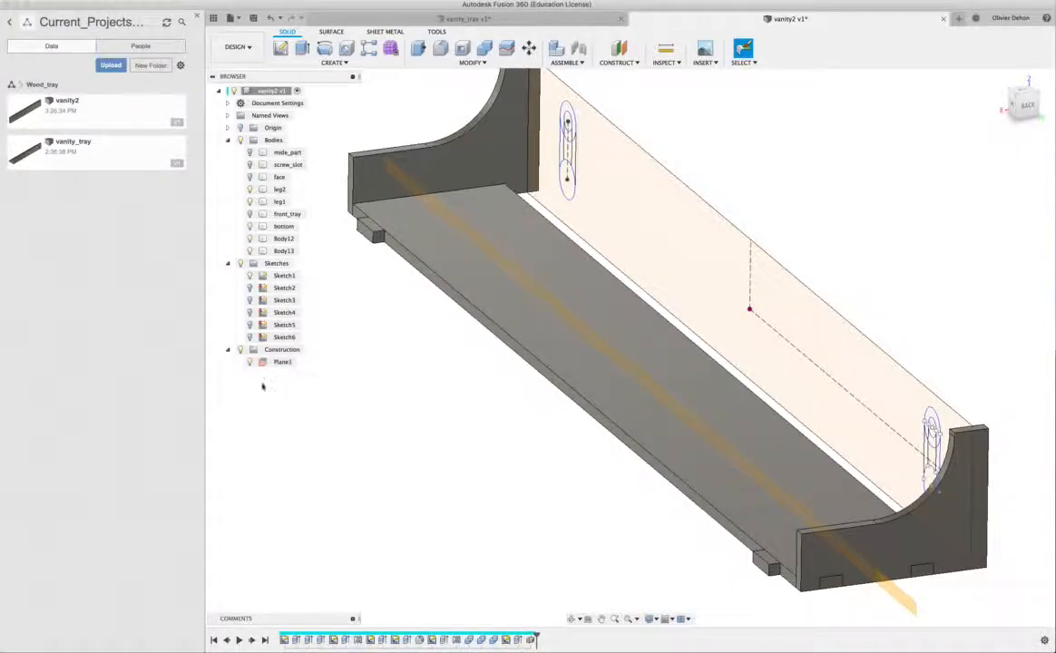
- Mirror the two tab bodies across the bottom panel's midplane to the opposite long edge
left_click(483, 242)
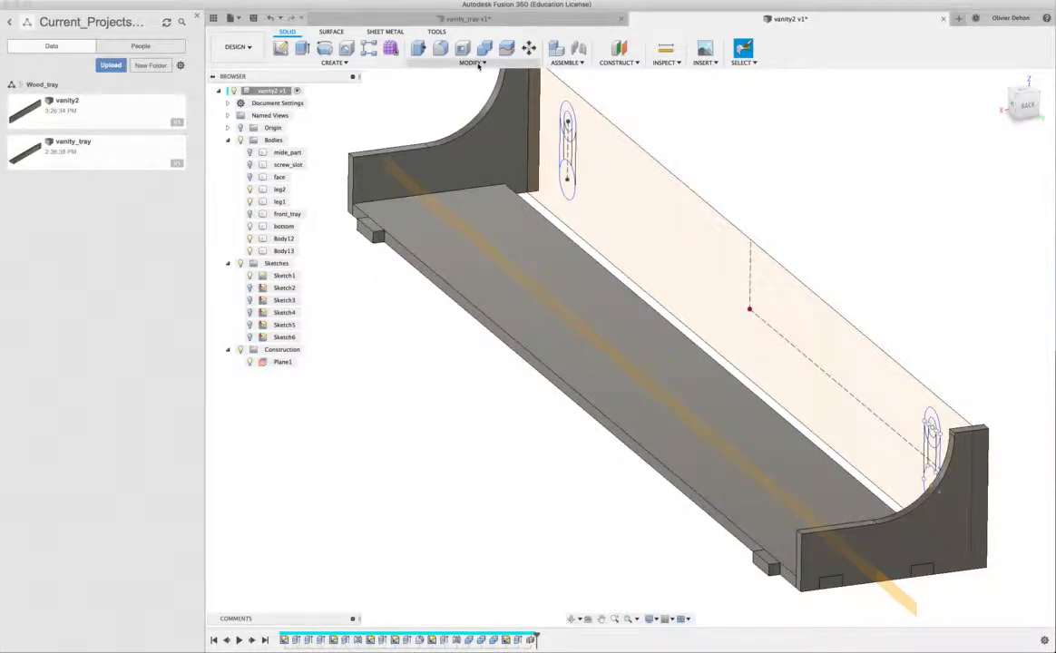
left_click(333, 63)
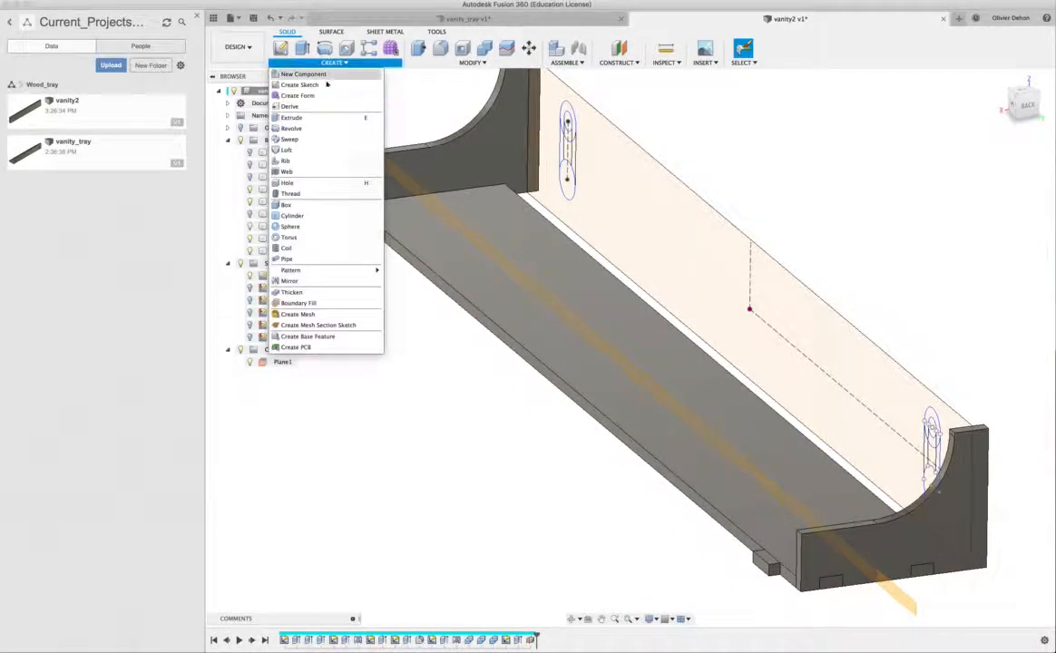
left_click(304, 282)
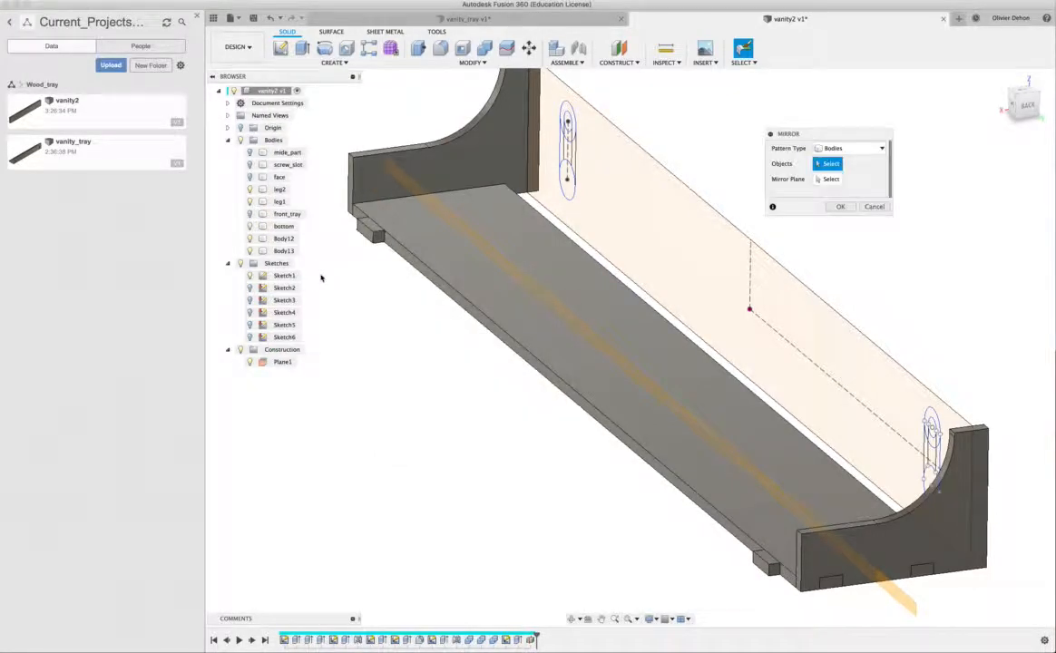
left_click(372, 231)
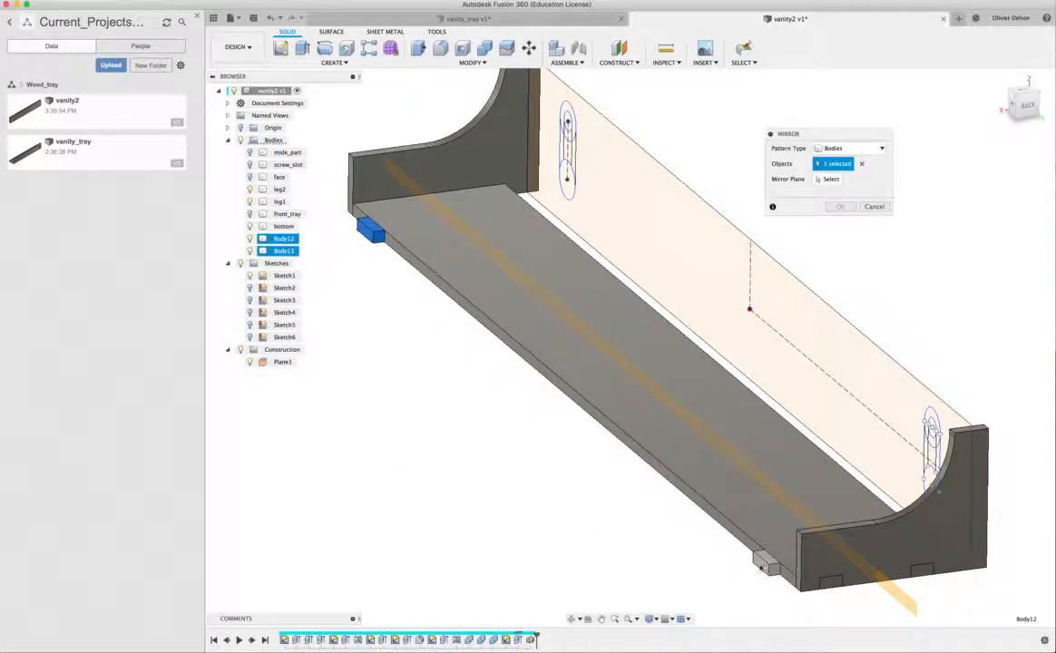
left_click(826, 181)
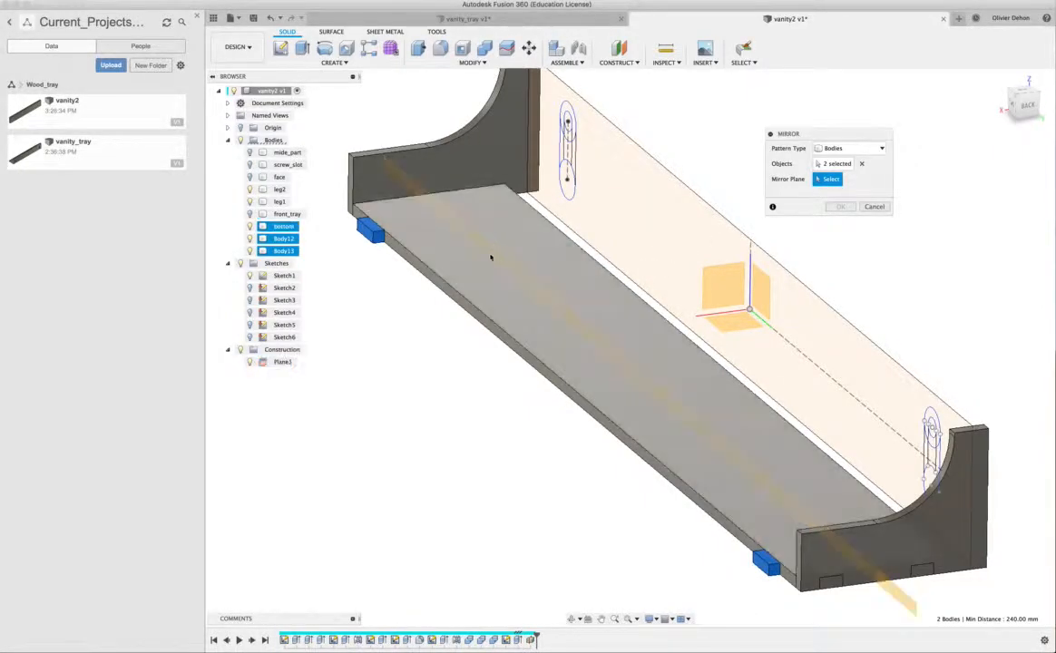
left_click(500, 255)
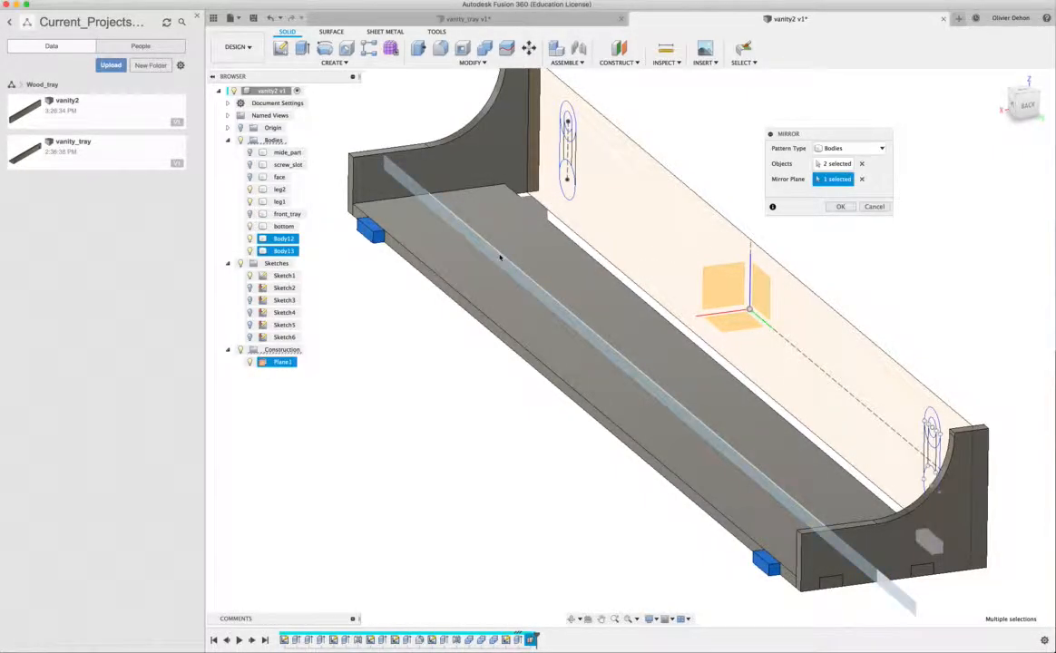
left_click(840, 208)
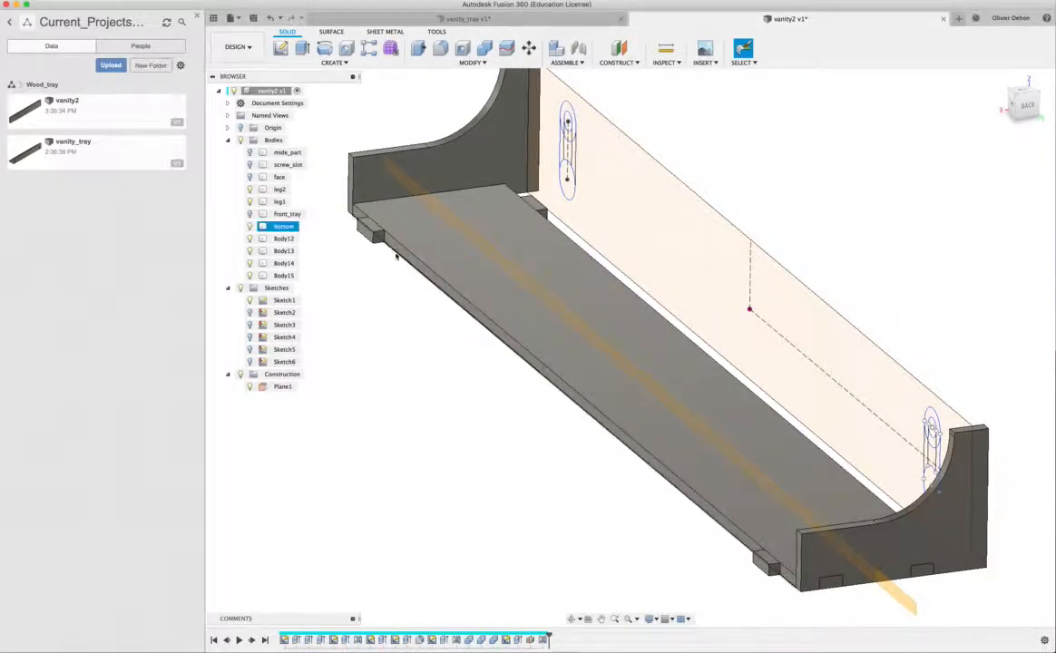
- Join the four tab bodies on the long edges to the bottom panel with Combine, without keeping the tool bodies
left_click(442, 253)
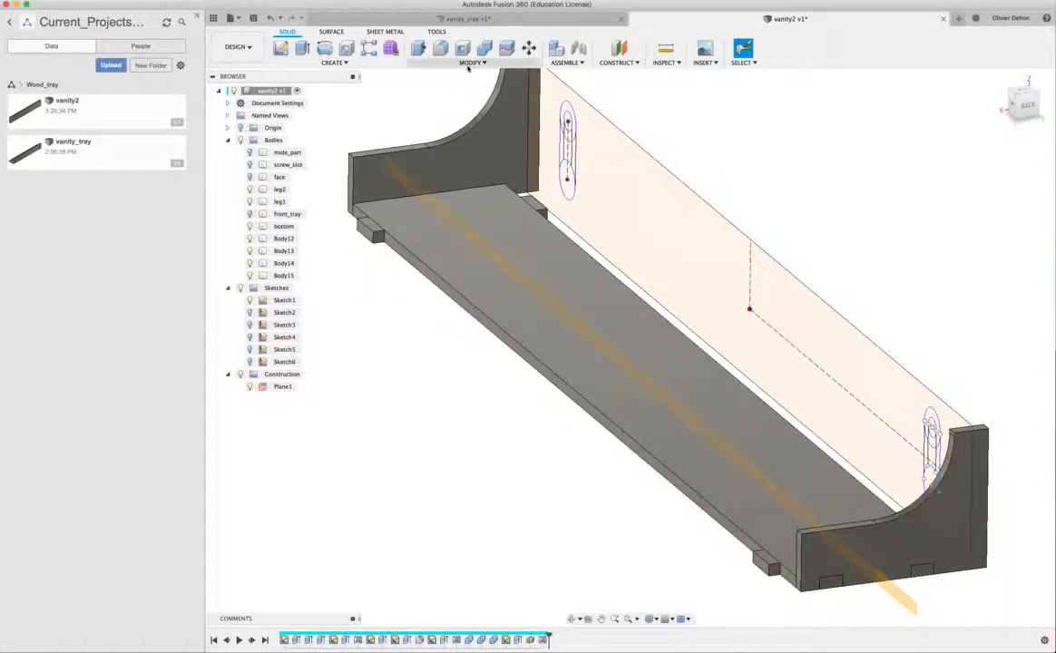
left_click(470, 63)
left_click(431, 140)
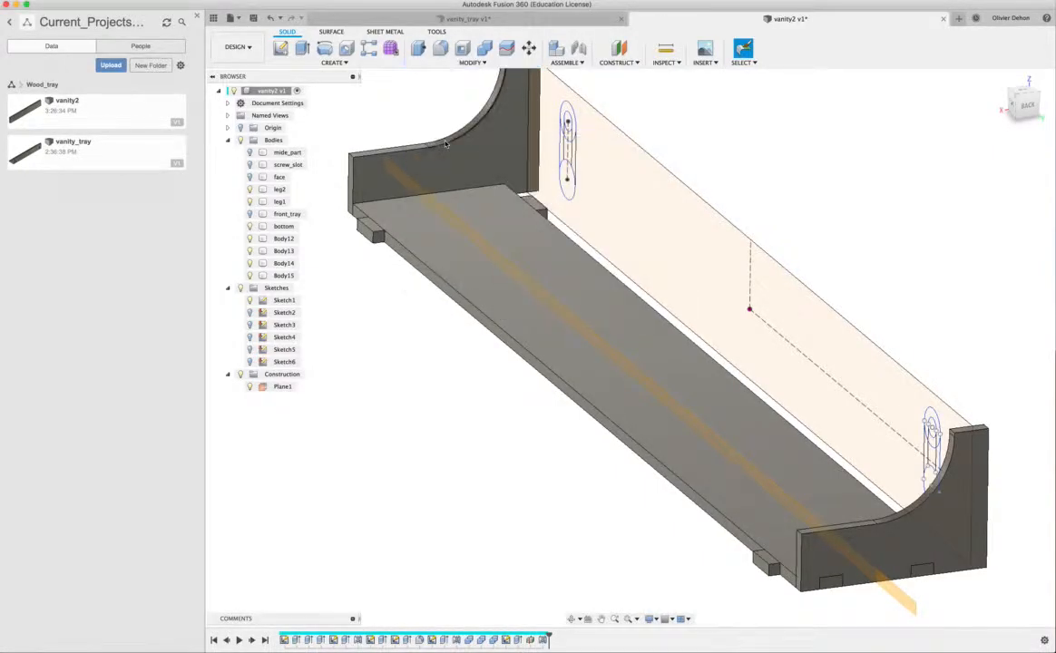
left_click(396, 224)
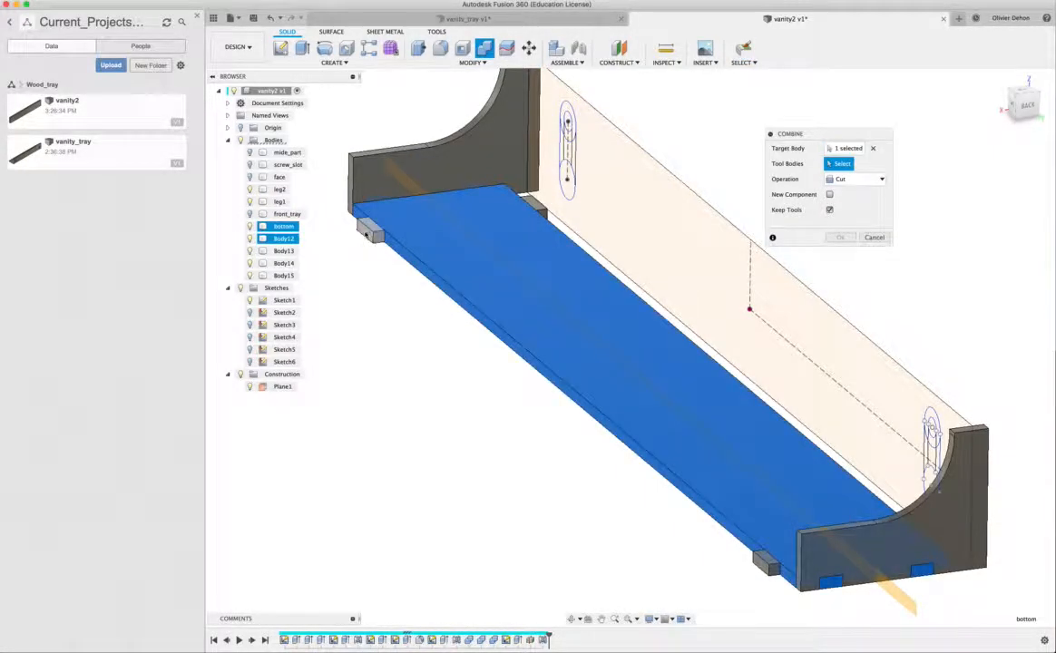
left_click(369, 231)
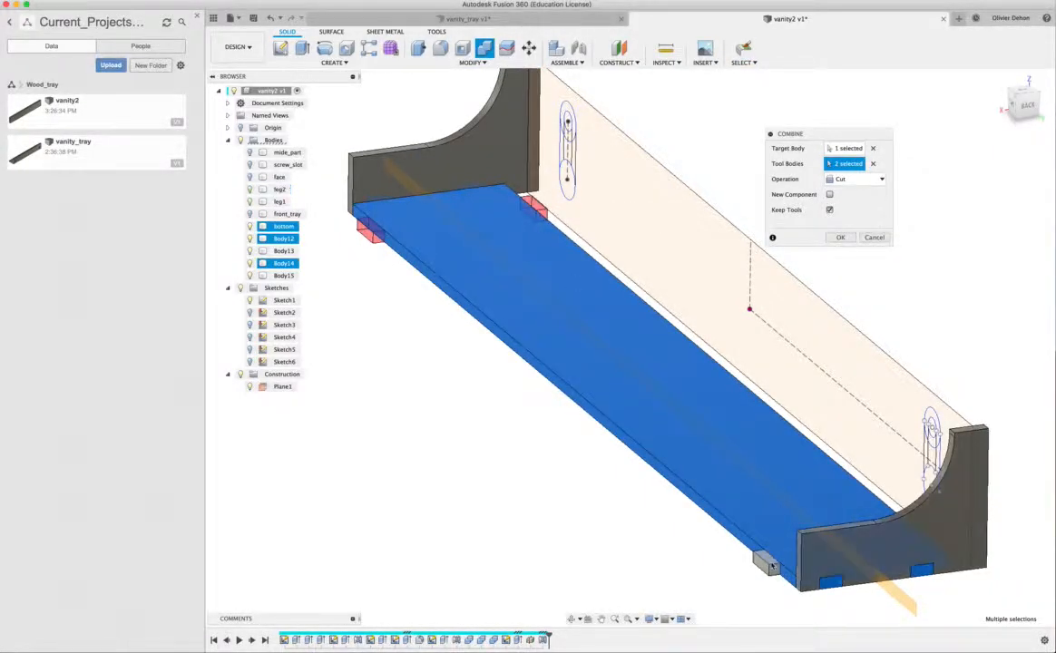
left_click(855, 179)
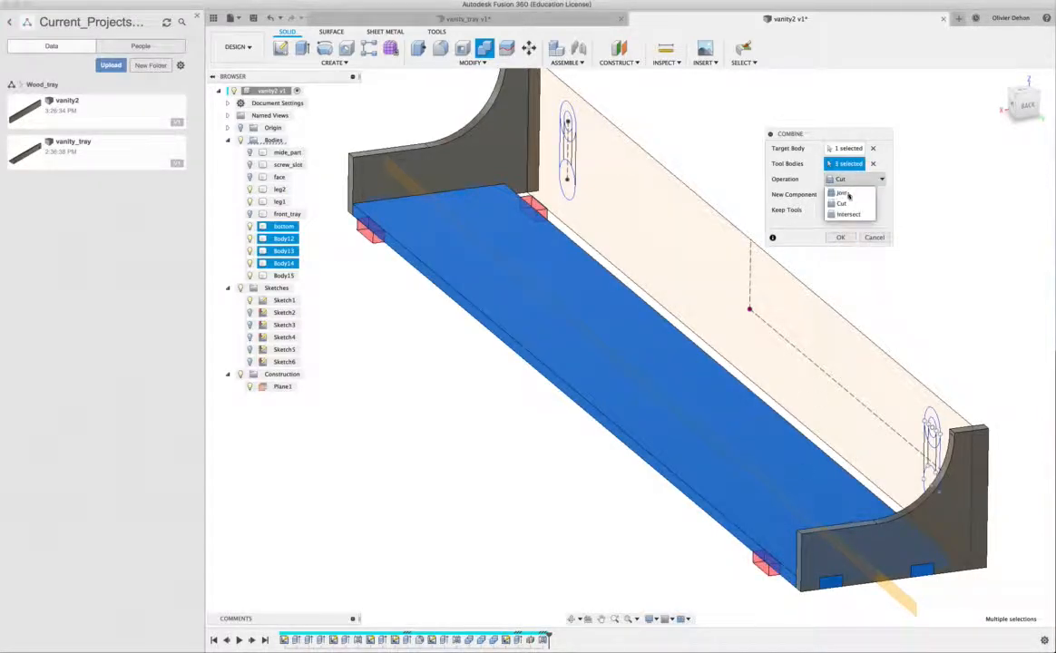
left_click(837, 192)
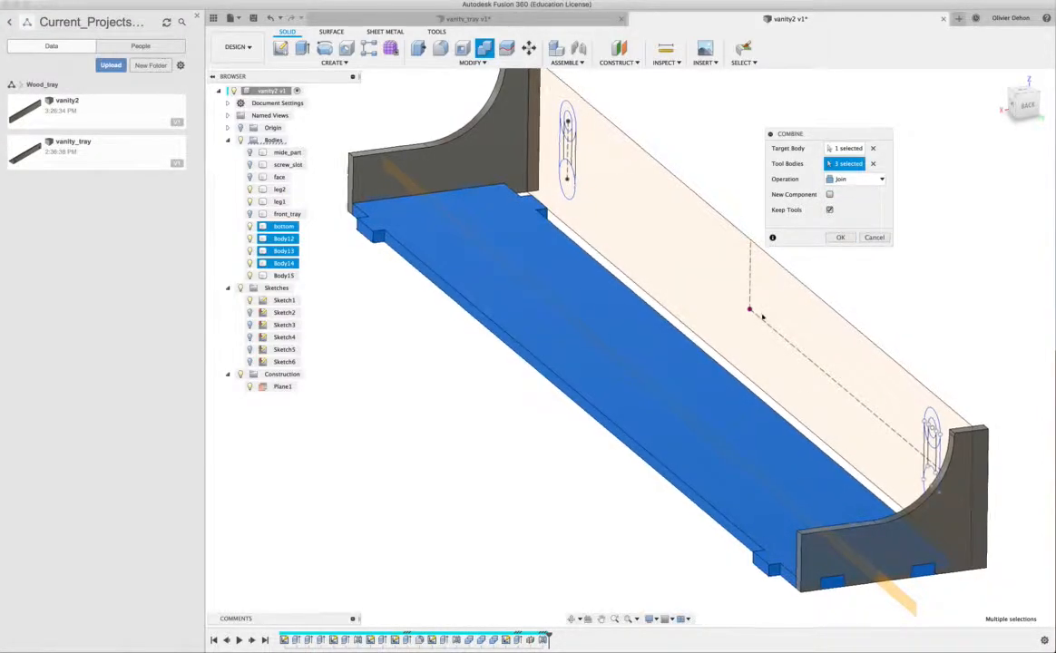
middle_click_drag(762, 317, 418, 447, "shift")
left_click(427, 492)
middle_click_drag(426, 492, 558, 423, "shift")
scroll(556, 423, "down", 5)
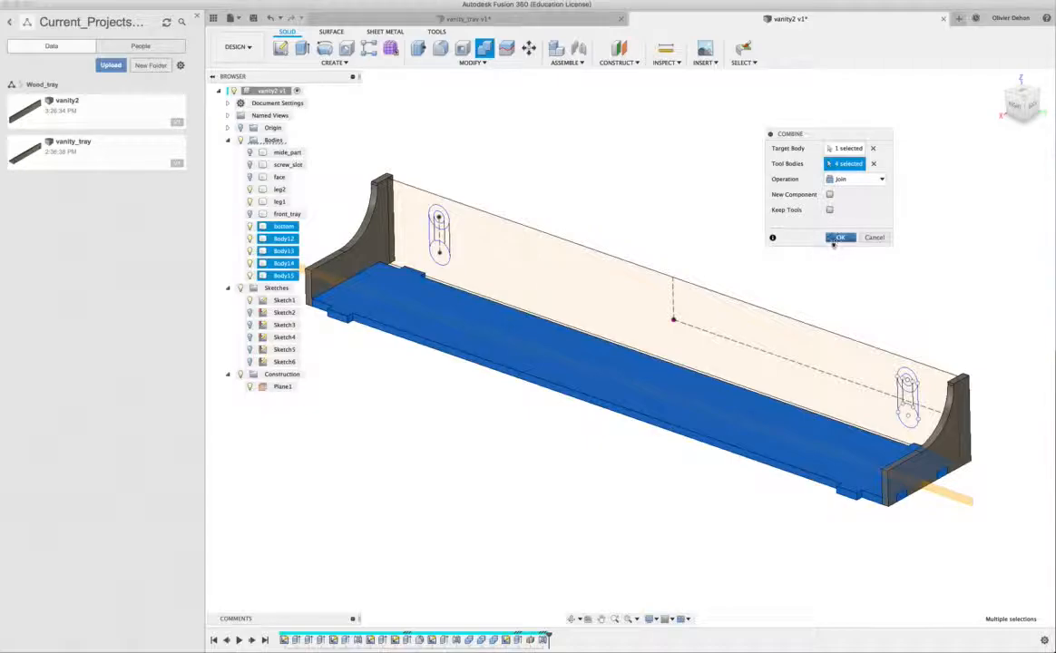
left_click(840, 238)
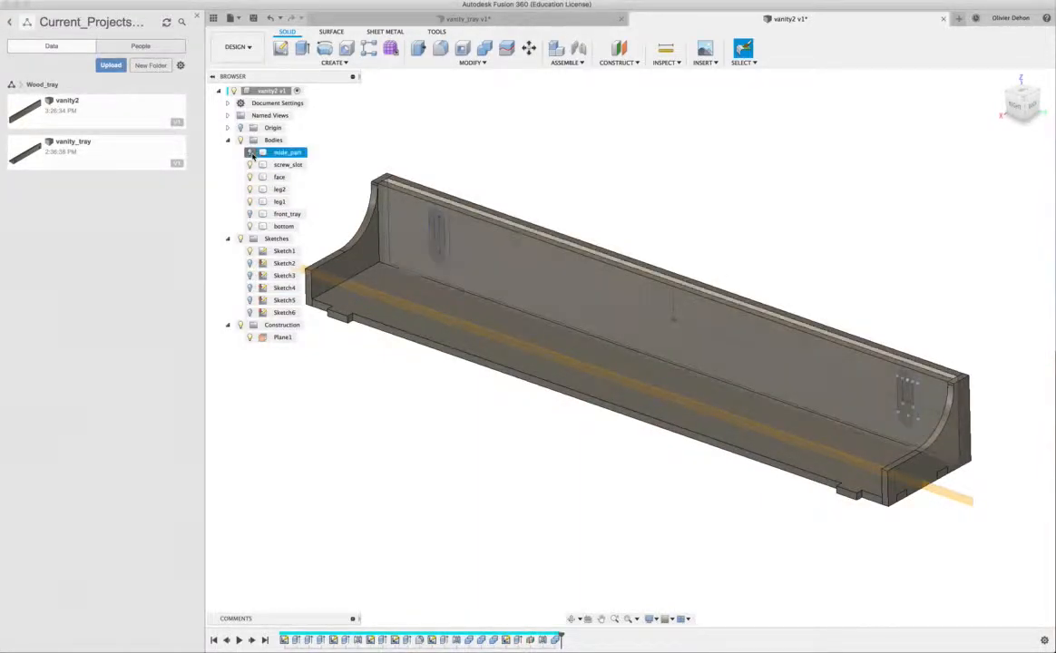
- Show the hidden tray bodies and cut the bottom panel's tab slots into front_tray with Combine, keeping the tool body
left_click(250, 216)
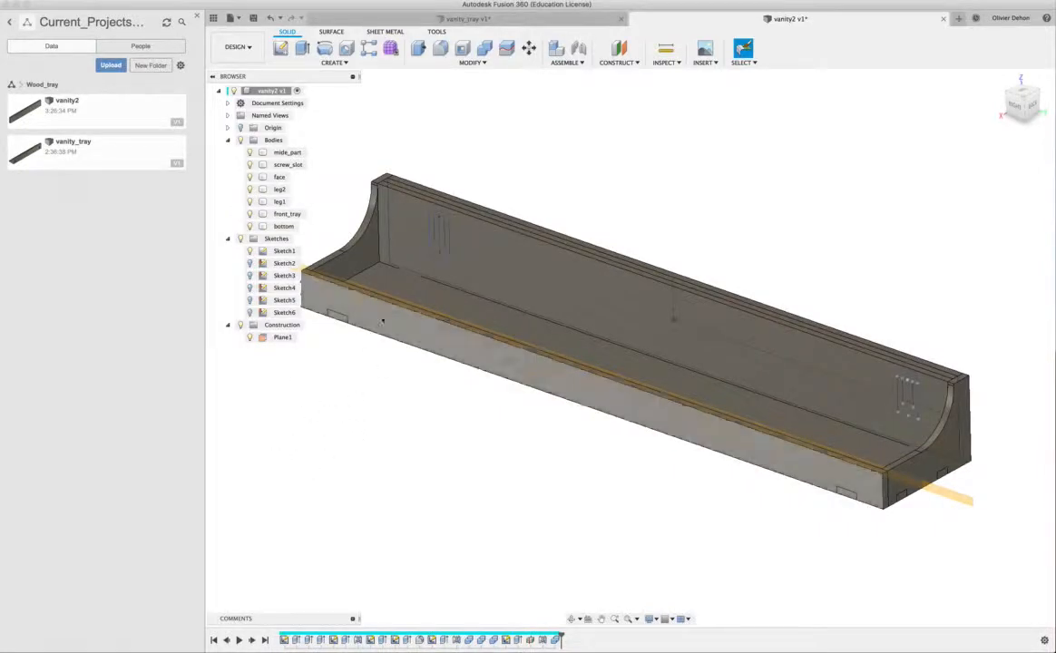
left_click(471, 63)
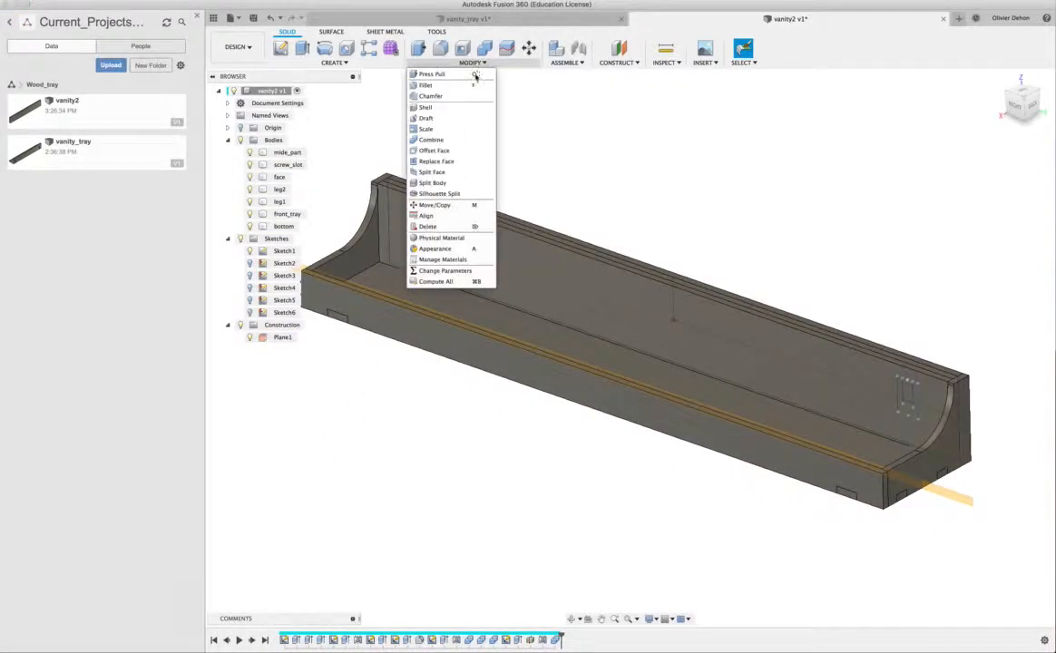
left_click(434, 139)
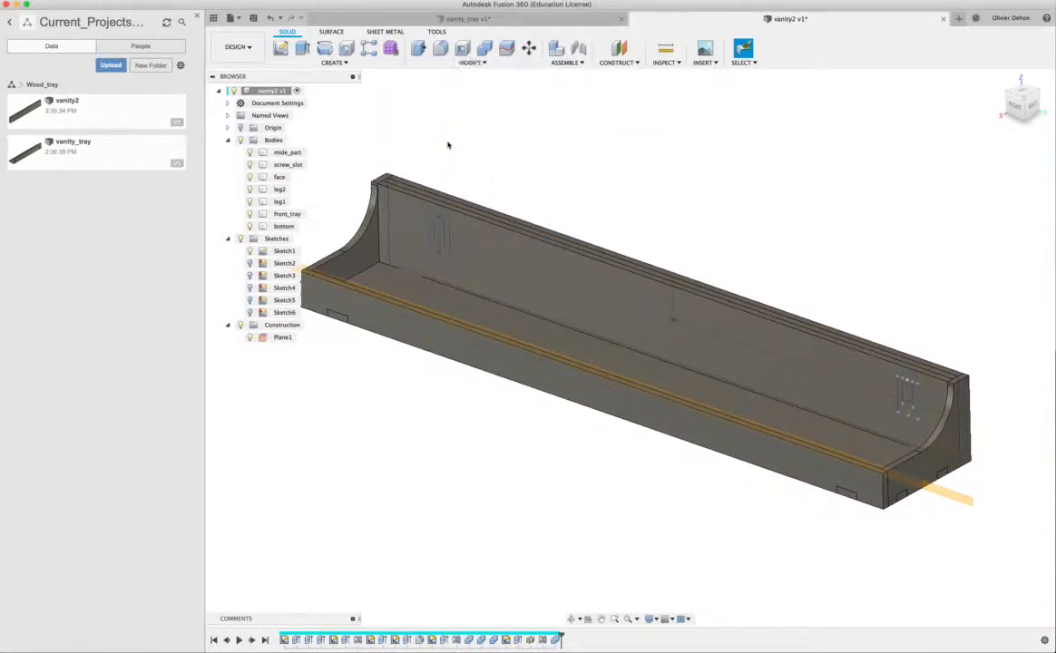
left_click(414, 335)
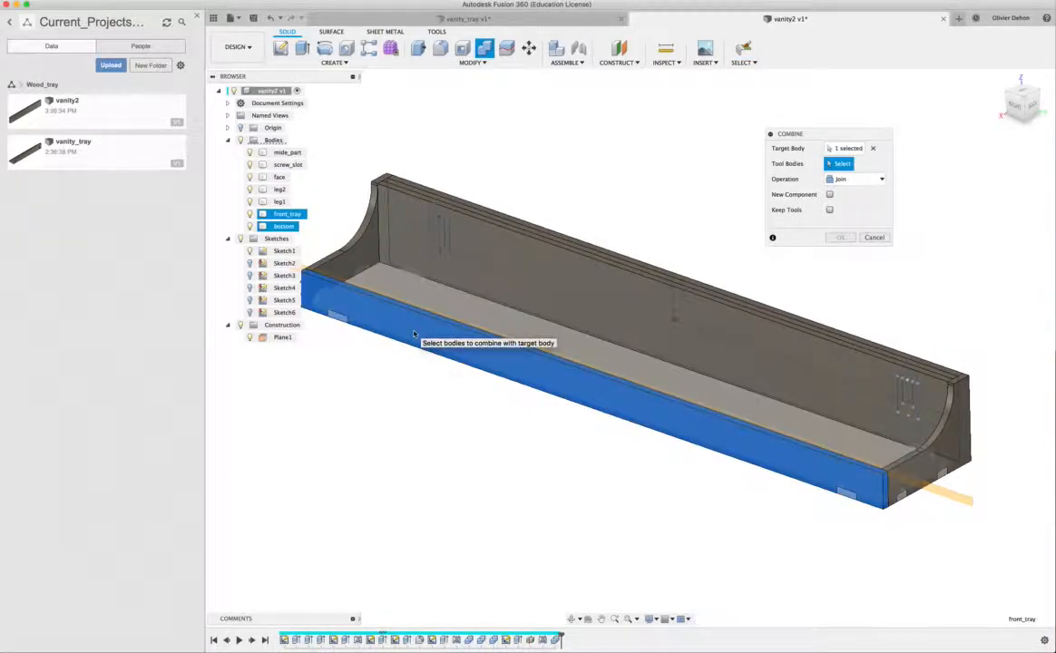
left_click(455, 306)
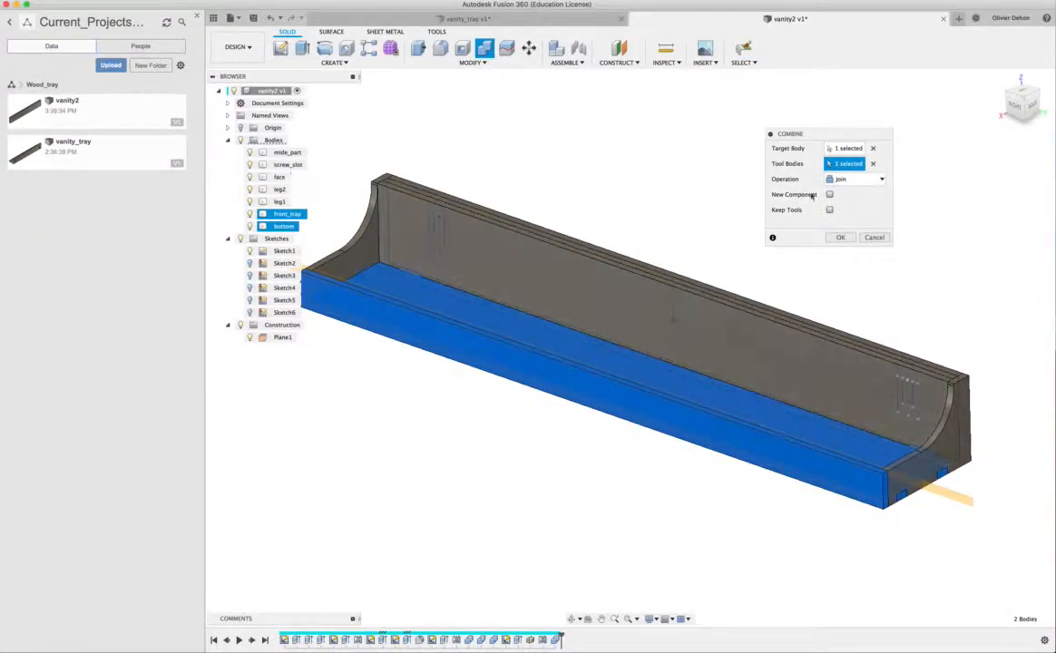
left_click(855, 179)
left_click(843, 204)
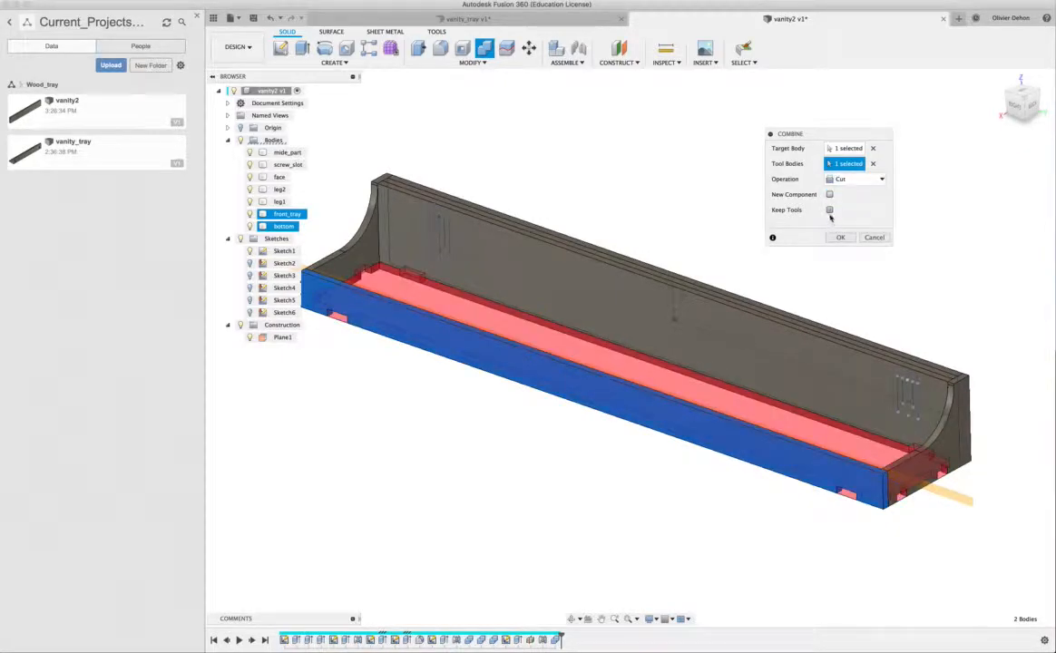
left_click(839, 238)
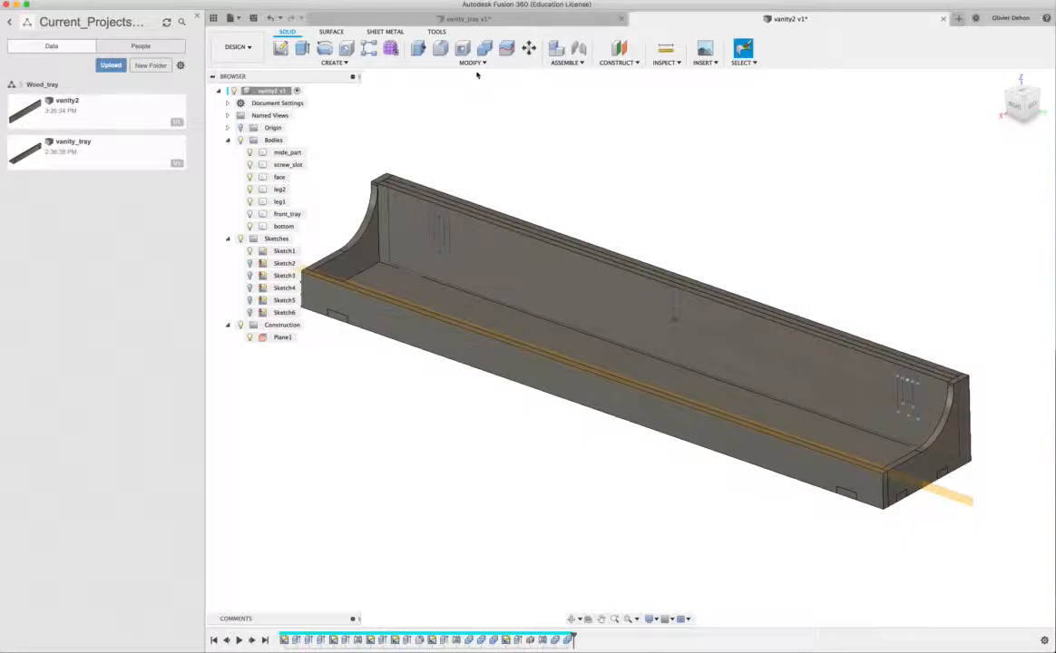
- Cut the matching tab slots into the face body using the bottom panel as the tool, keeping the tool body
left_click(472, 62)
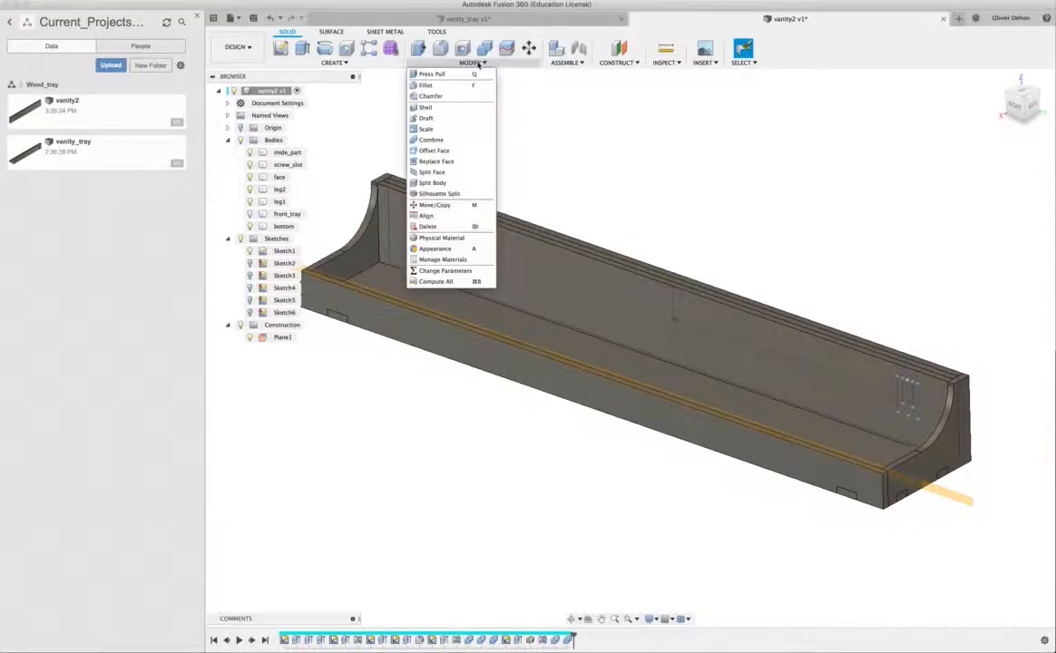
left_click(443, 140)
left_click(529, 281)
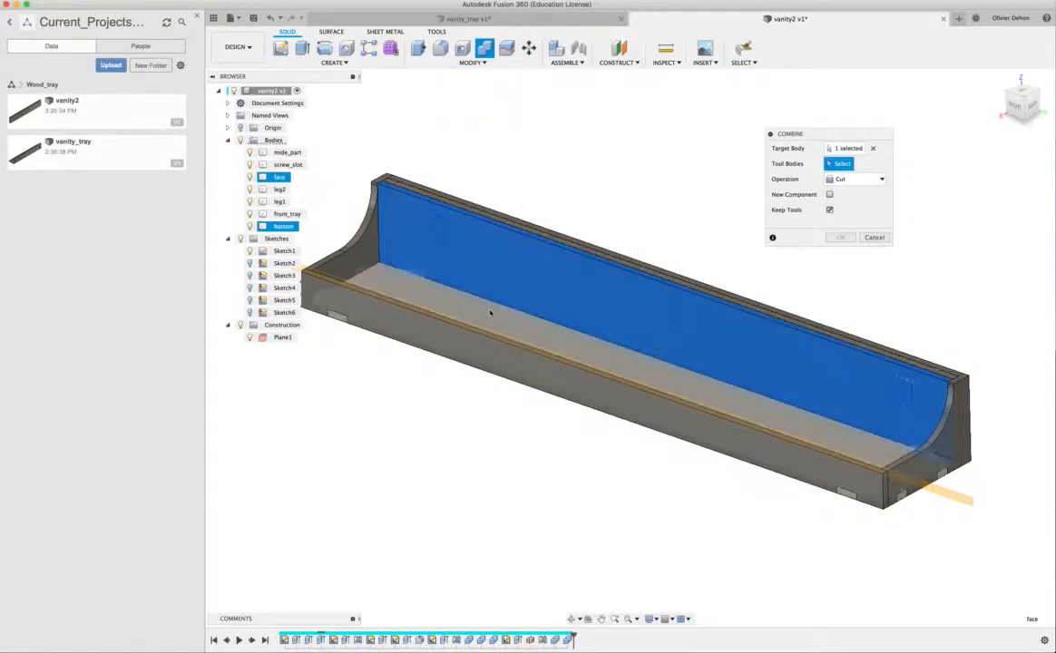
left_click(486, 325)
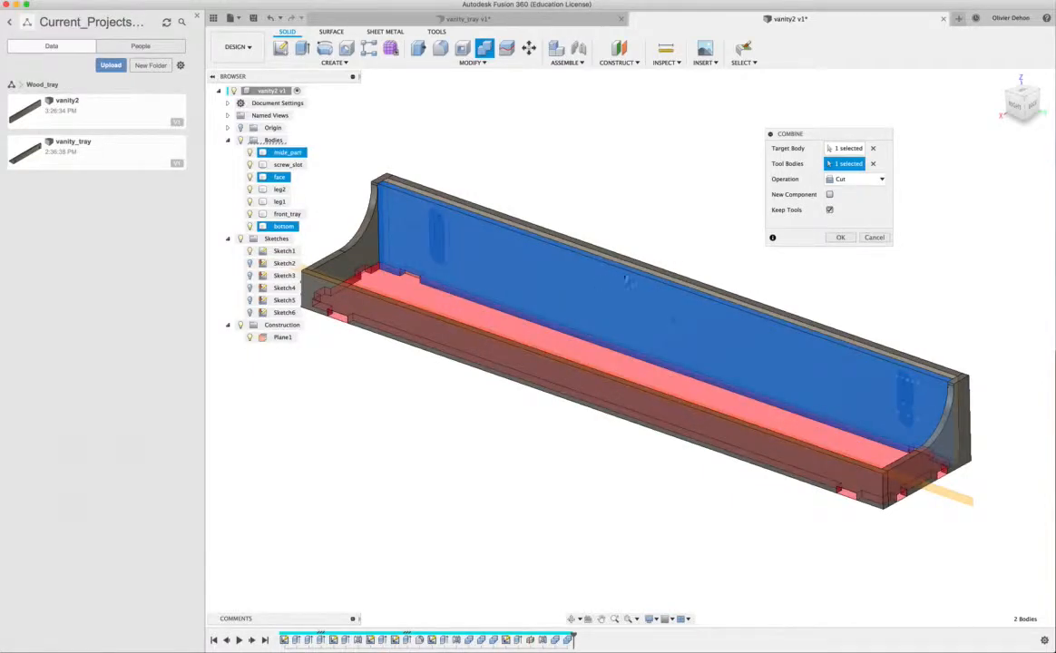
left_click(840, 238)
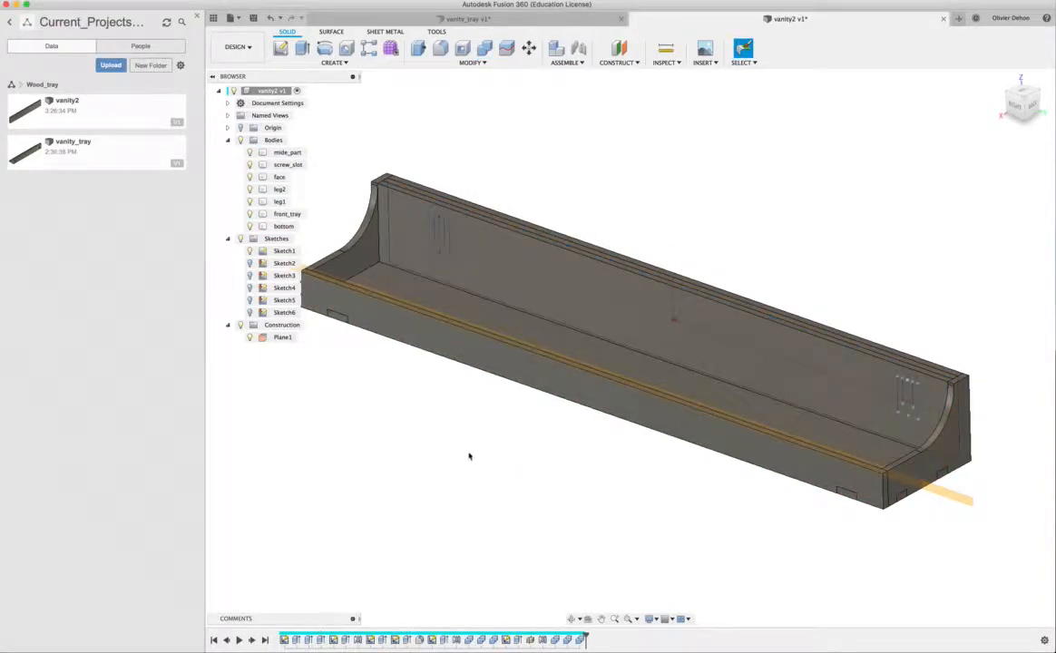
- Hide all sketches and inspect the tab joints on the tray's front piece and legs and the screw slots on its back
middle_click_drag(363, 398, 426, 425, "shift")
left_click(451, 324)
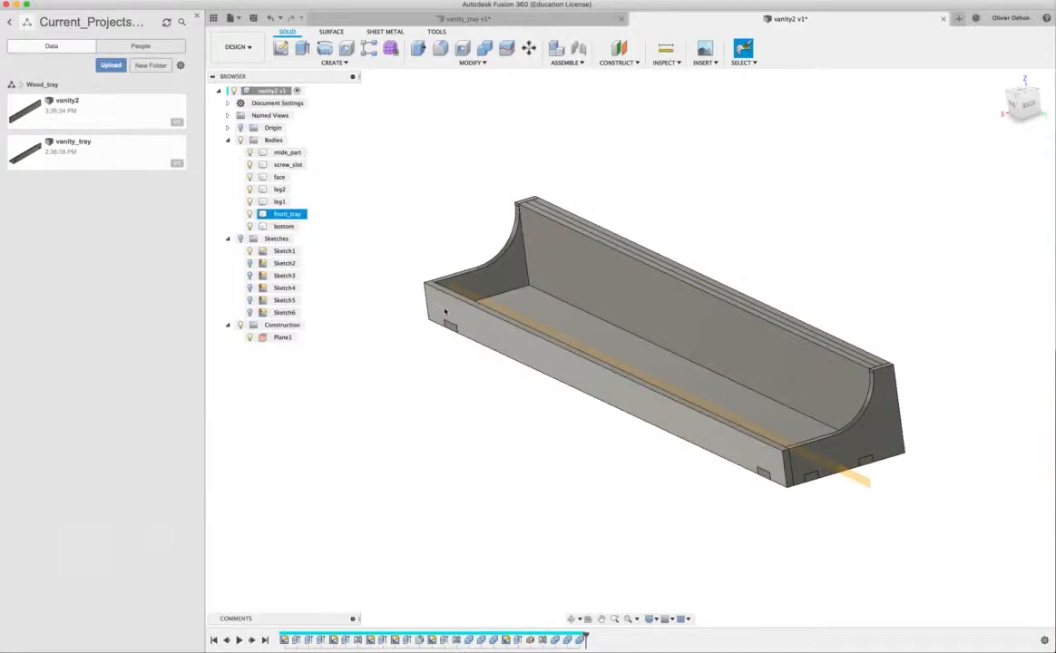
left_click(662, 382)
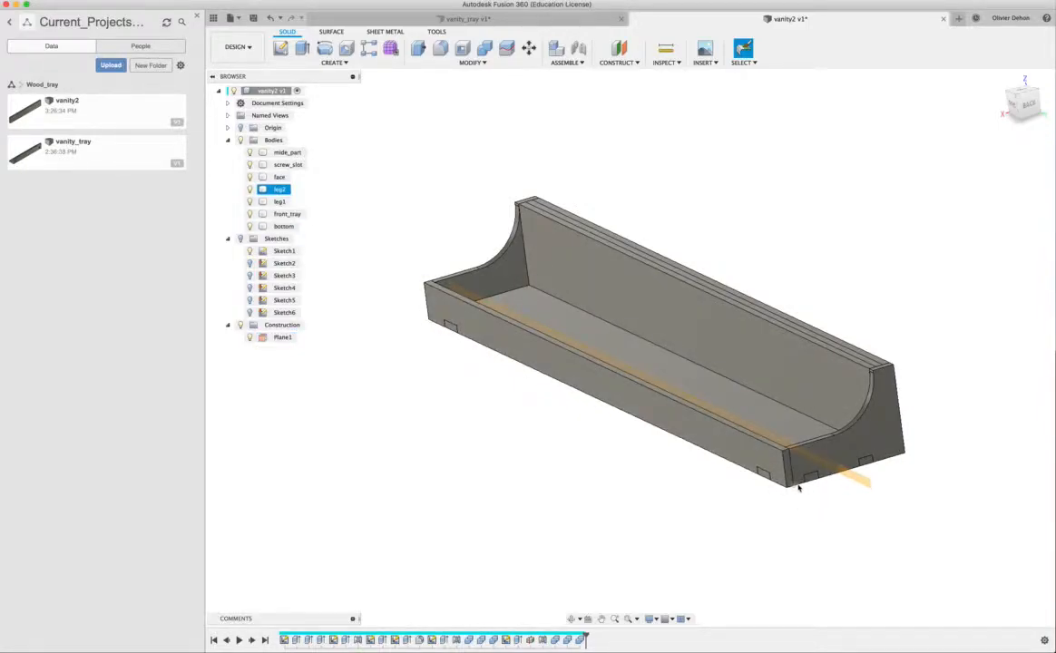
middle_click_drag(807, 462, 541, 454, "shift")
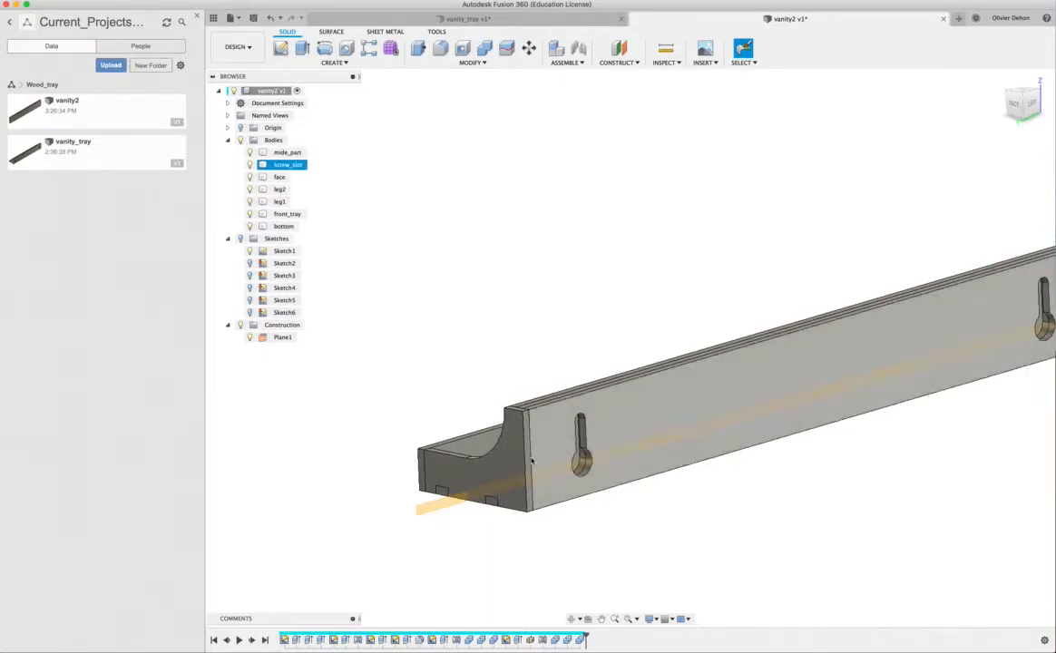
scroll(558, 487, "left", 10, "shift")
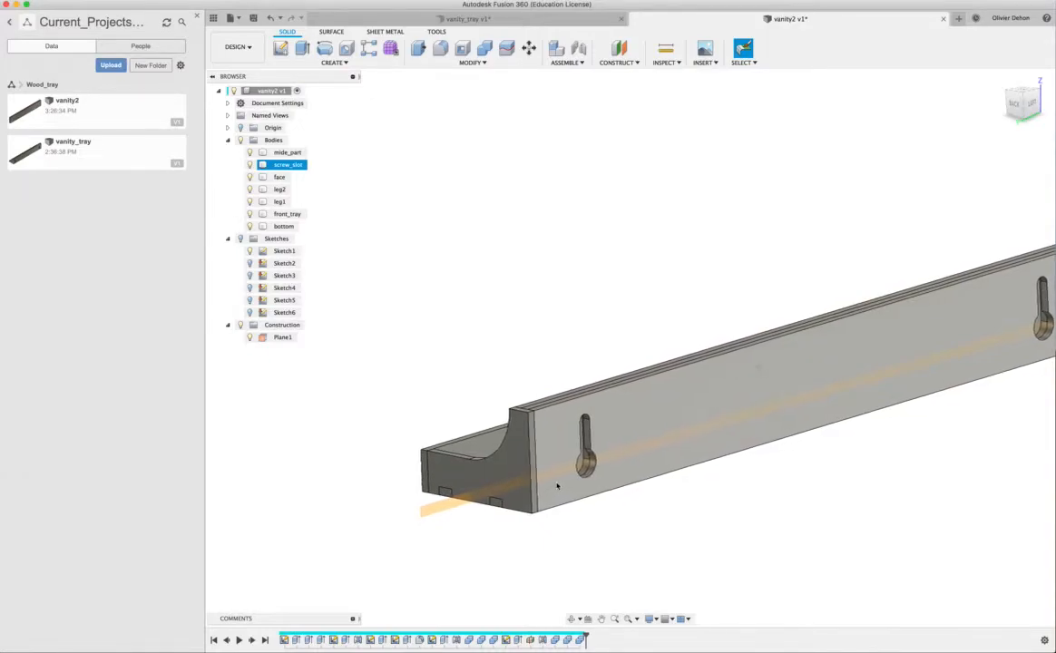
scroll(557, 486, "left", 10, "shift")
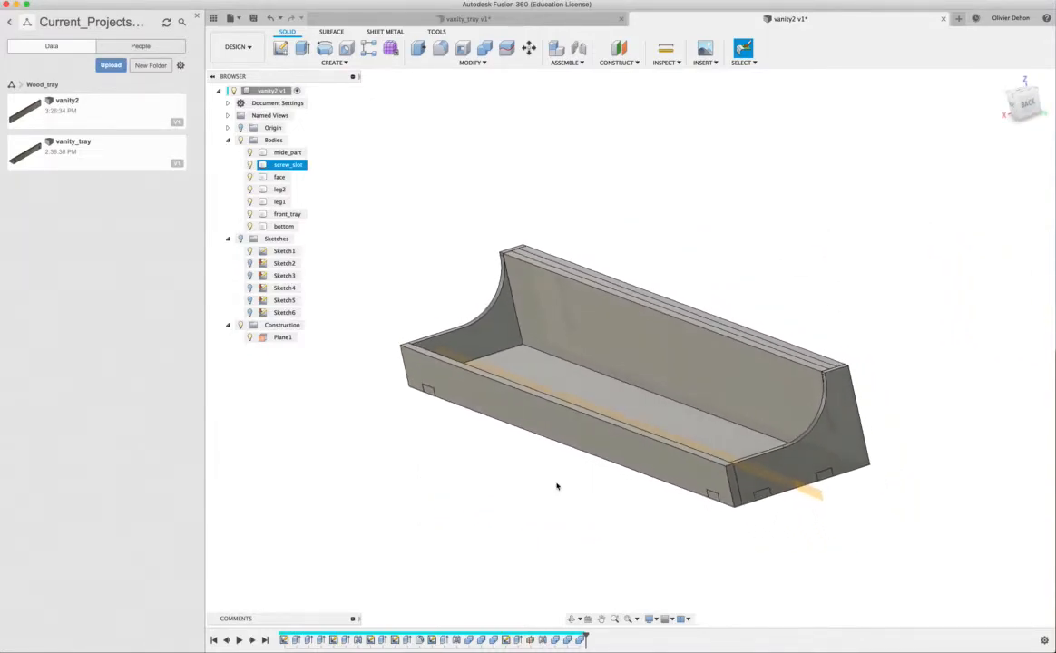
scroll(557, 482, "left", 5, "shift")
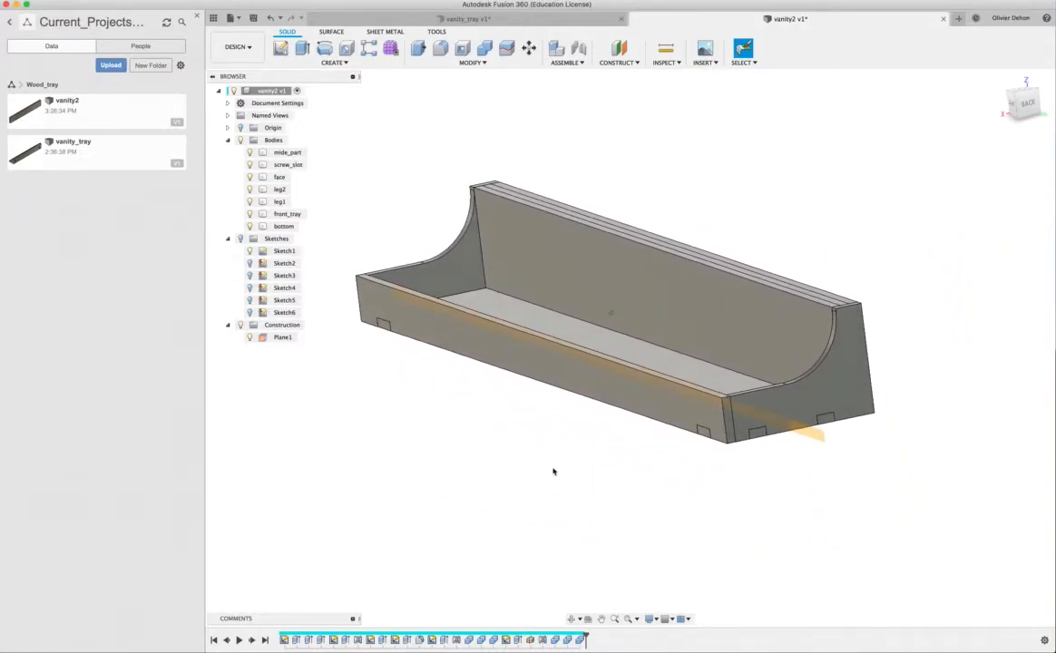